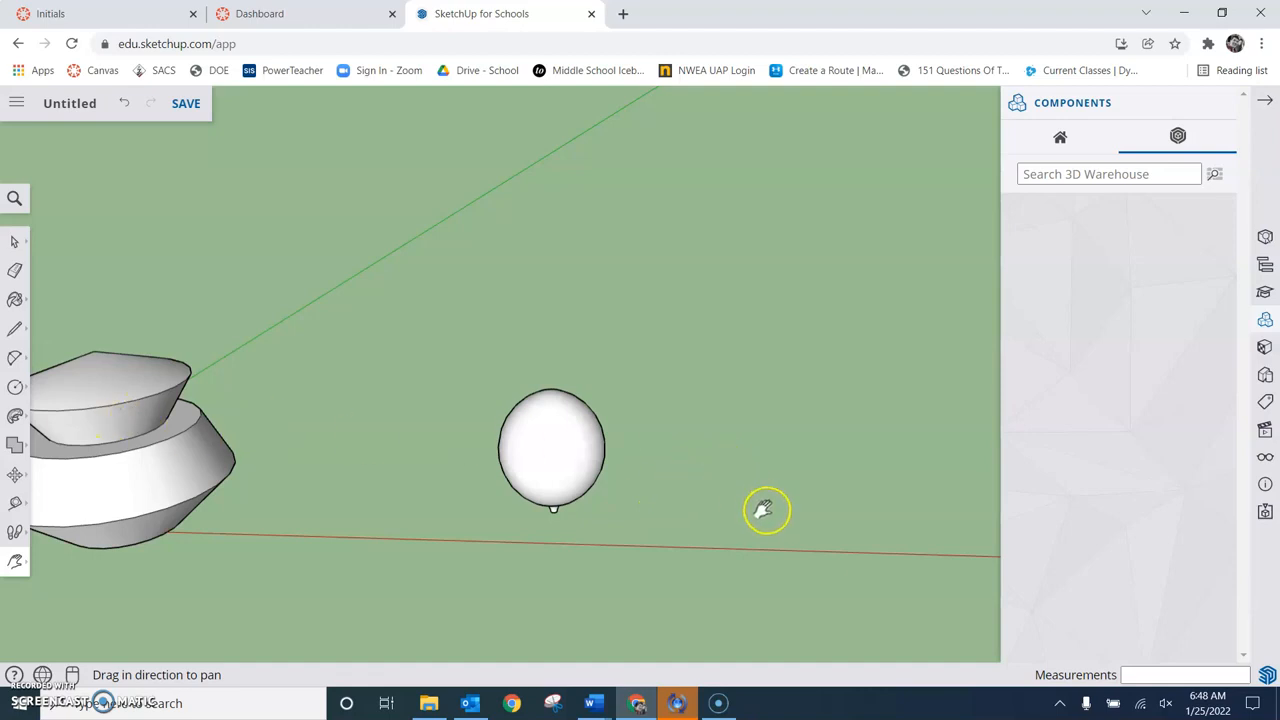
# Draw an upright rectangle about 6' 10" by 11' 1" on the ground in the empty space beside the balloon
pyautogui.moveTo(770, 520); pyautogui.dragTo(474, 509)
pyautogui.moveTo(678, 486); pyautogui.dragTo(457, 497)
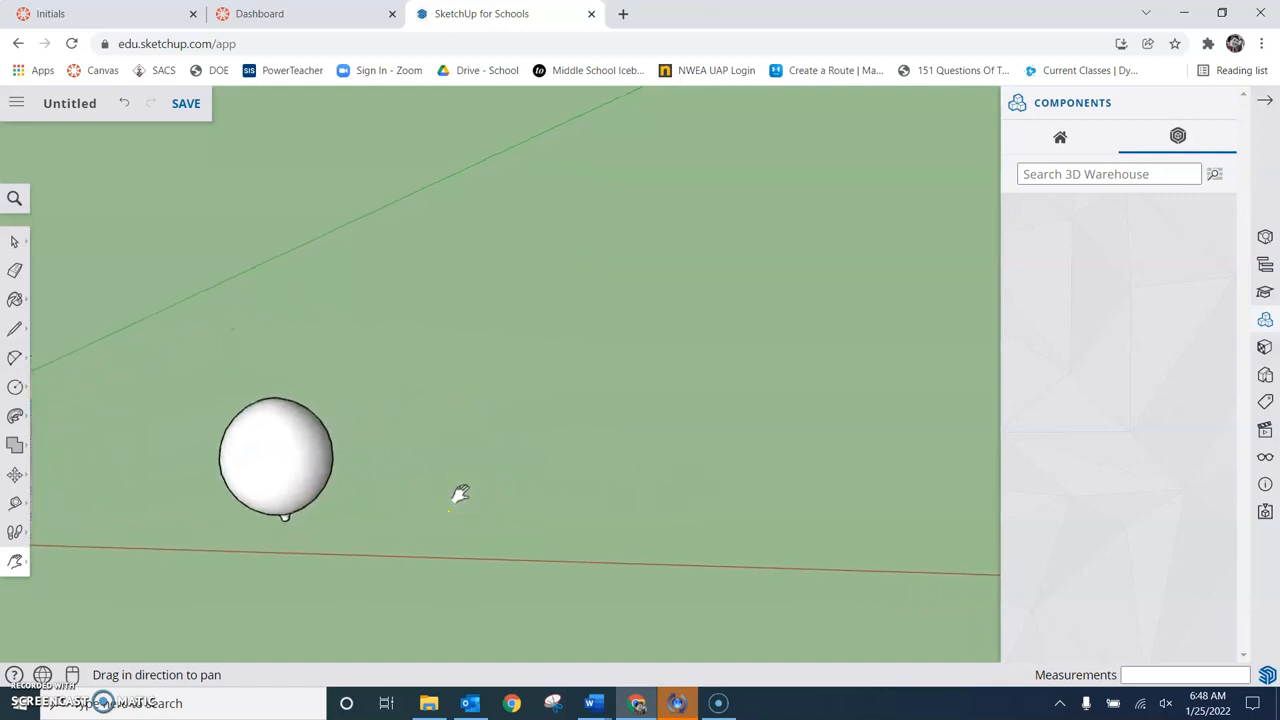
pyautogui.press('r')
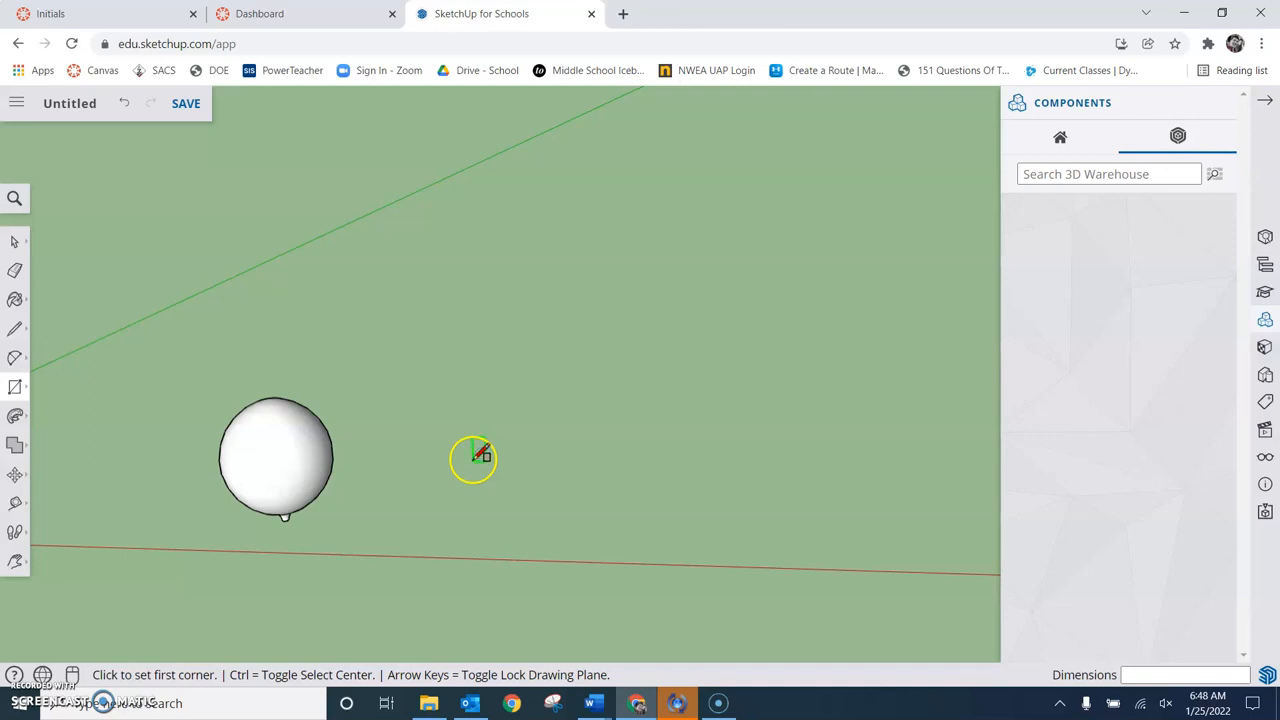
pyautogui.click(545, 549)
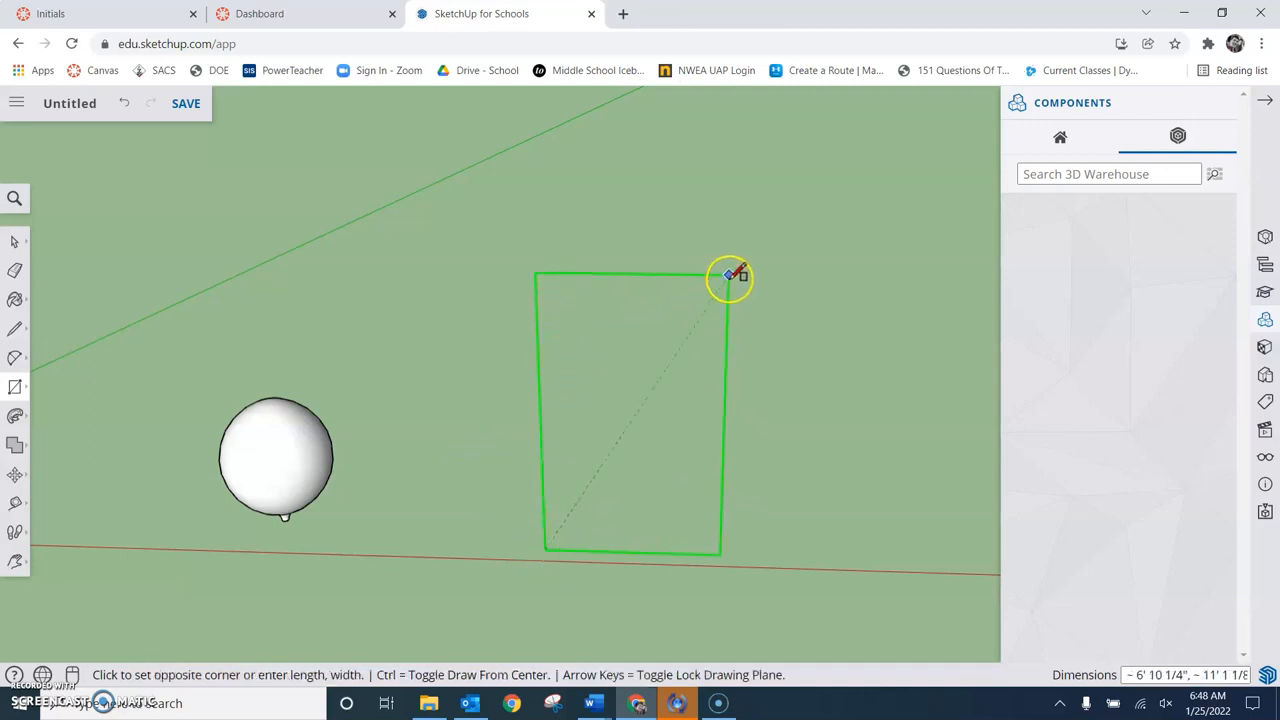
pyautogui.click(729, 276)
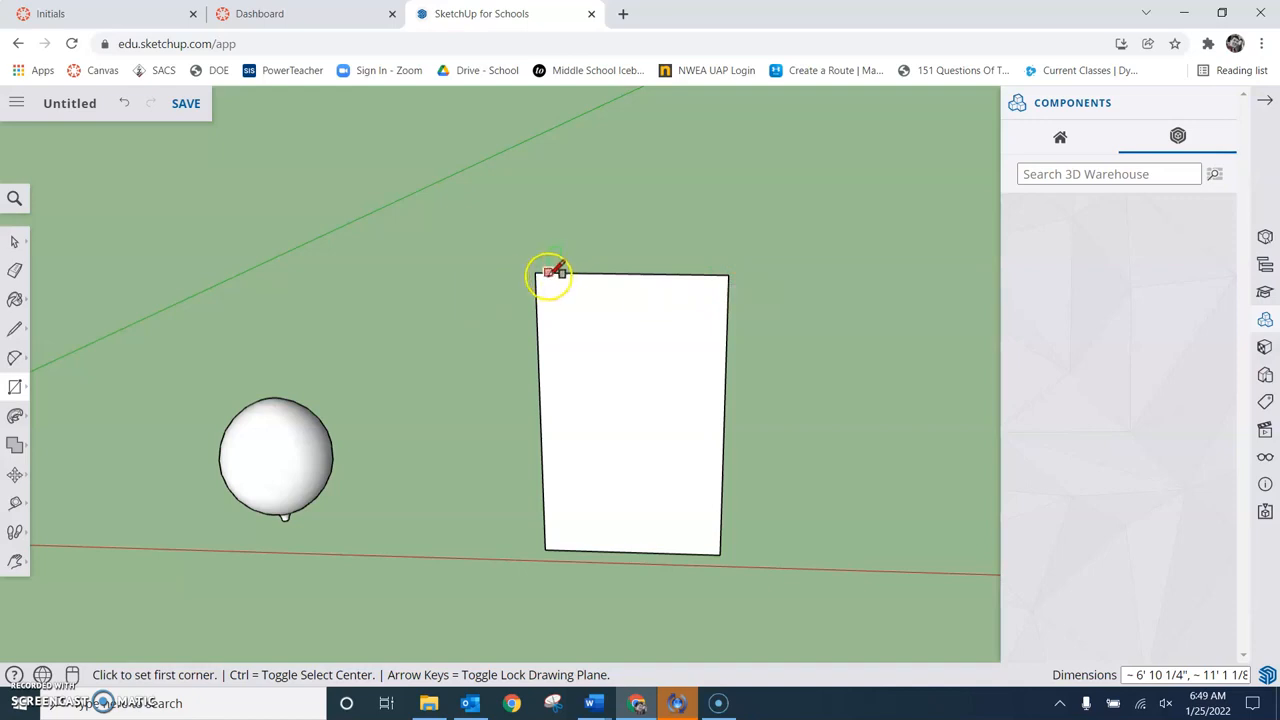
# Try a freehand glass profile curve across the rectangle from its upper to its lower edge, and undo it
pyautogui.click(14, 328)
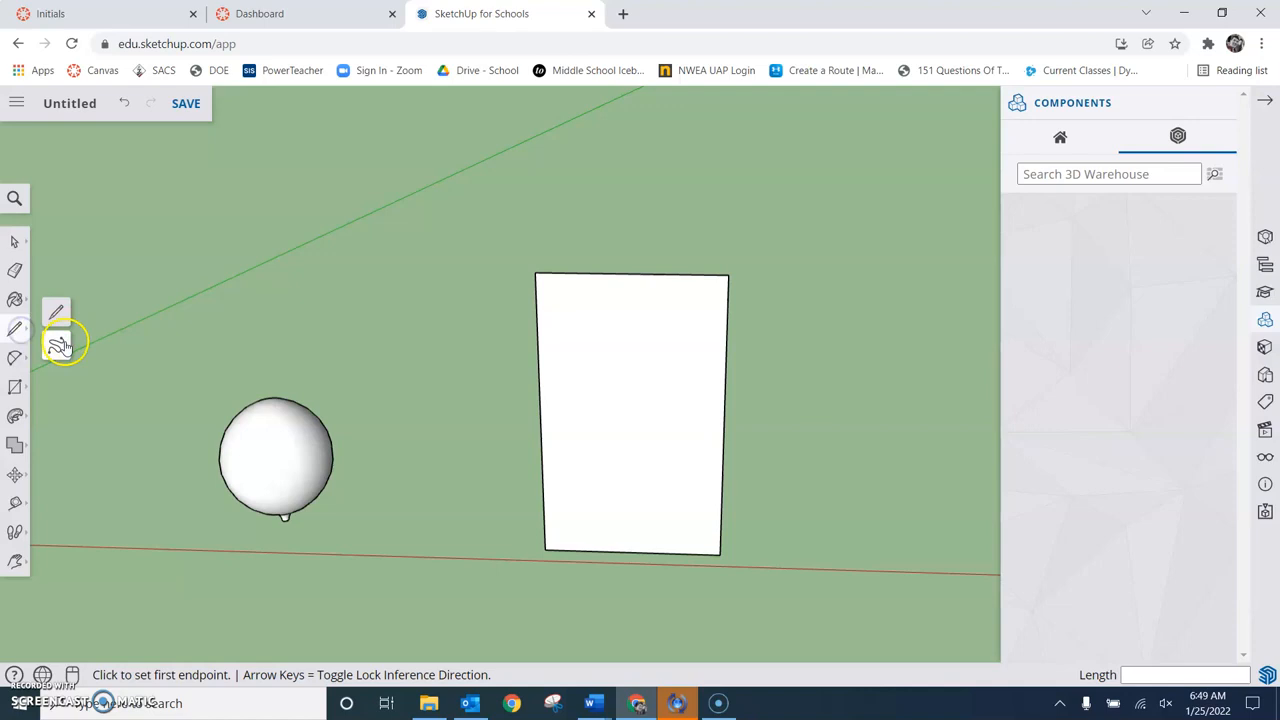
pyautogui.click(56, 344)
pyautogui.moveTo(560, 272)
pyautogui.mouseDown()
pyautogui.moveTo(566, 309)
pyautogui.moveTo(603, 363)
pyautogui.moveTo(679, 398)
pyautogui.moveTo(680, 482)
pyautogui.moveTo(611, 551)
pyautogui.mouseUp()
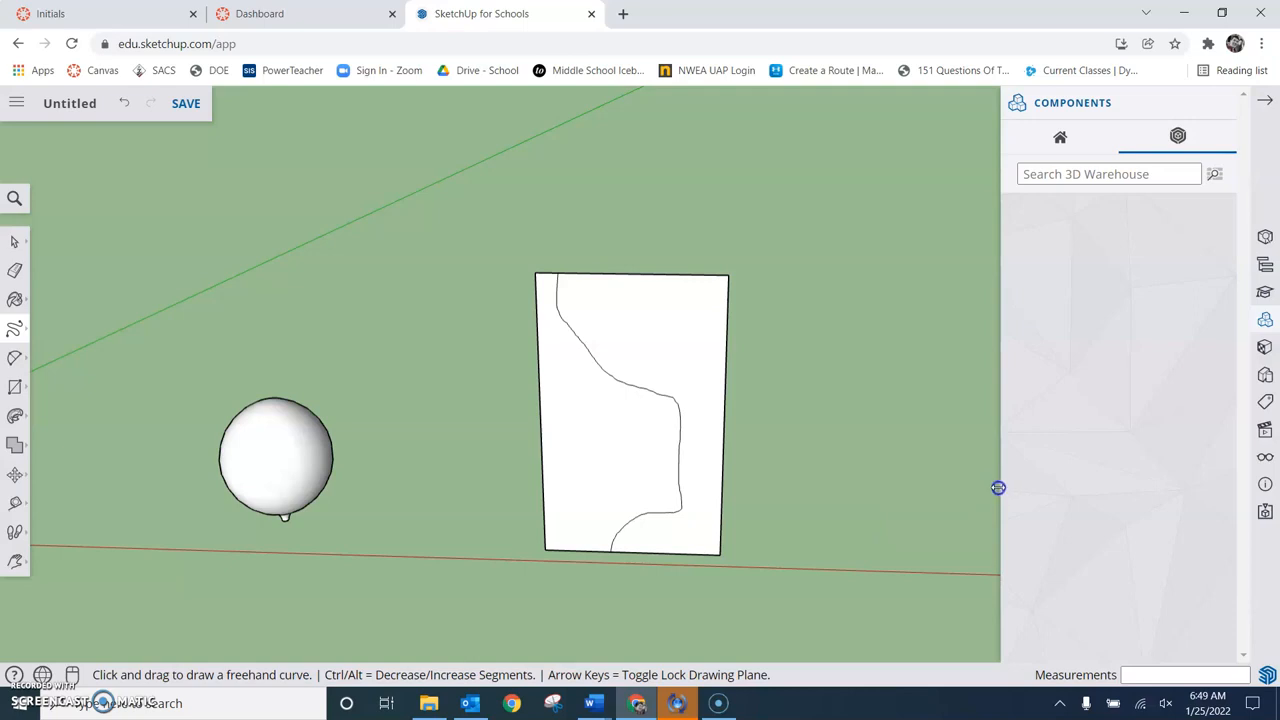
pyautogui.hotkey('ctrl', 'z')
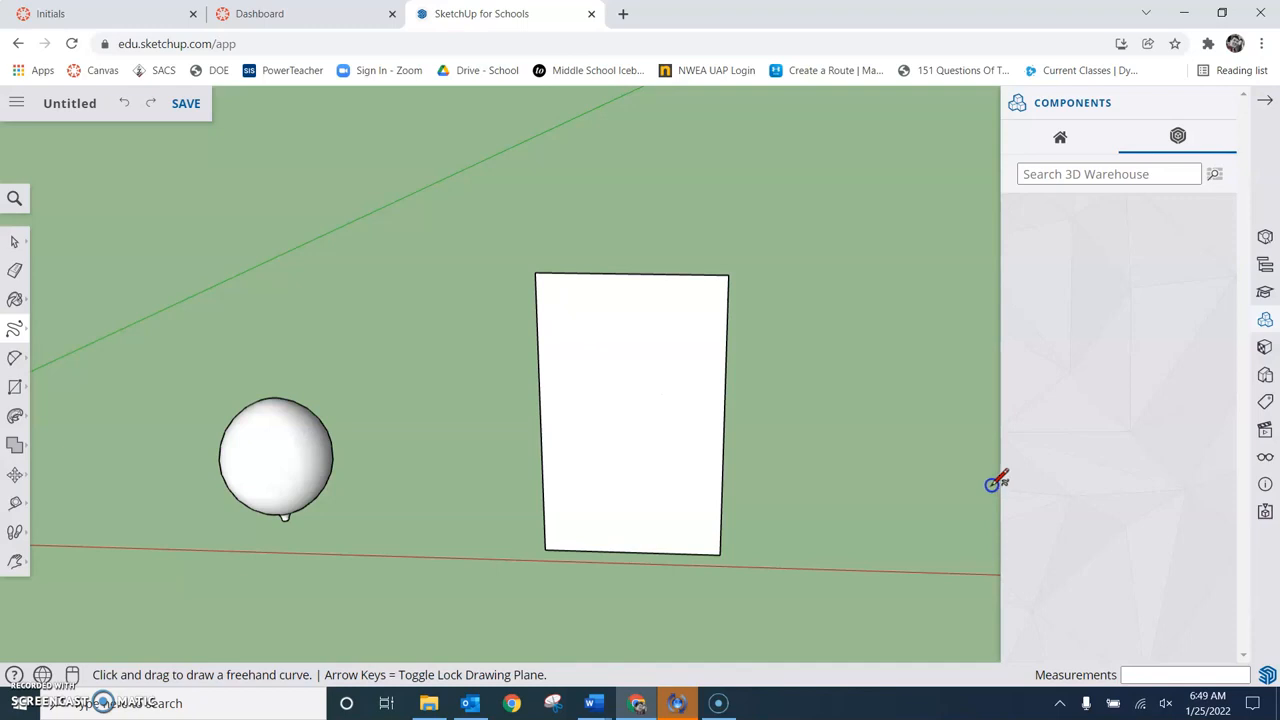
# Draw an arc with a bulge of about 11 5/16" from near the rectangle's upper left corner down towards its right edge
pyautogui.press('c')
pyautogui.moveTo(560, 274); pyautogui.dragTo(705, 422)
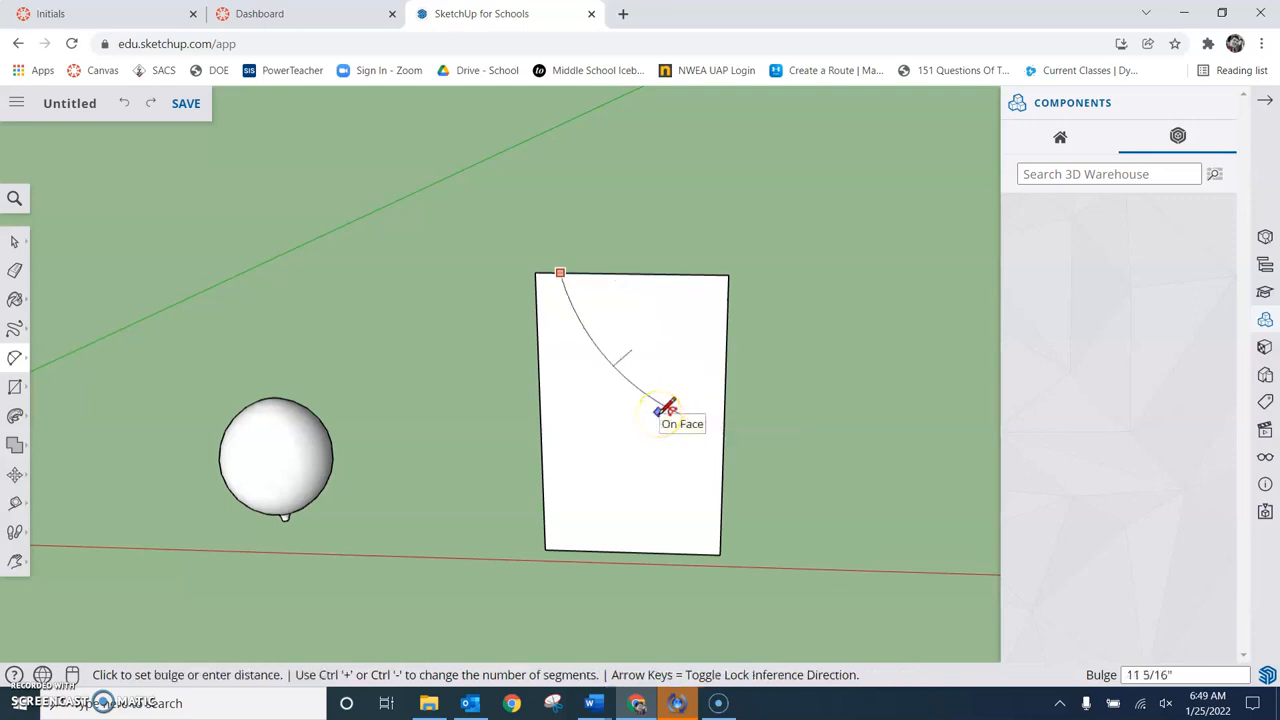
pyautogui.click(666, 409)
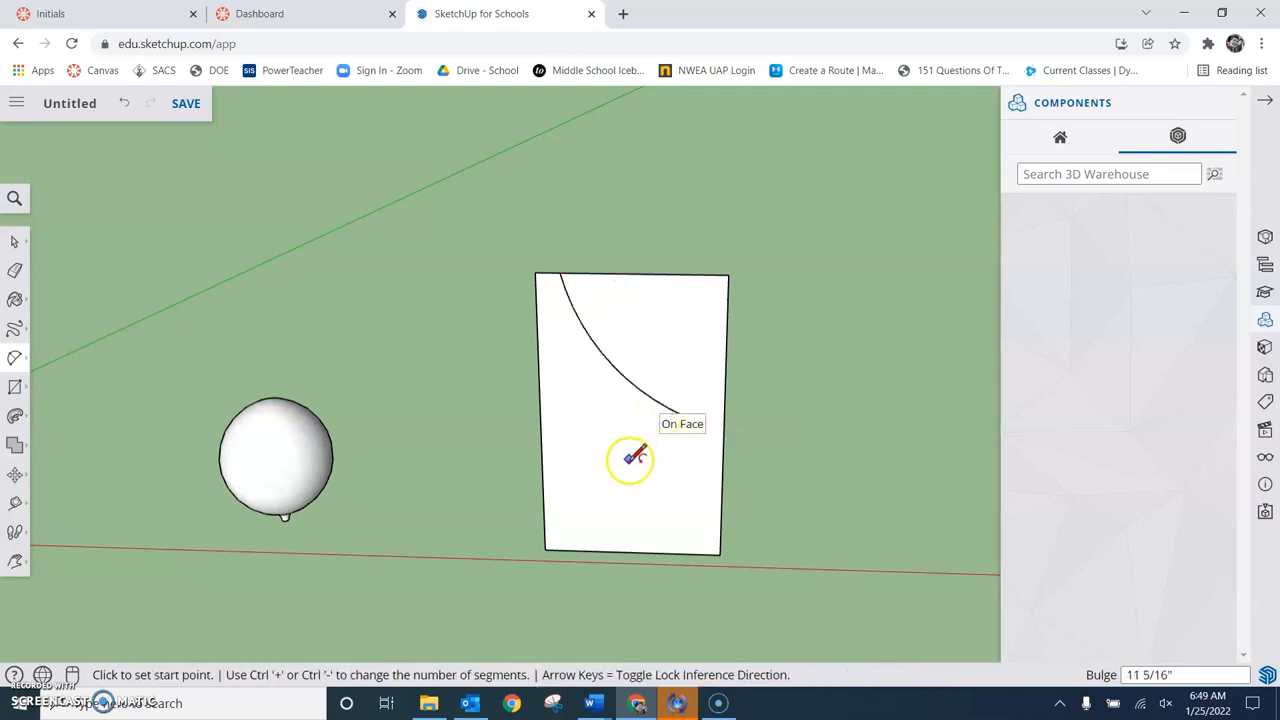
pyautogui.press('l')
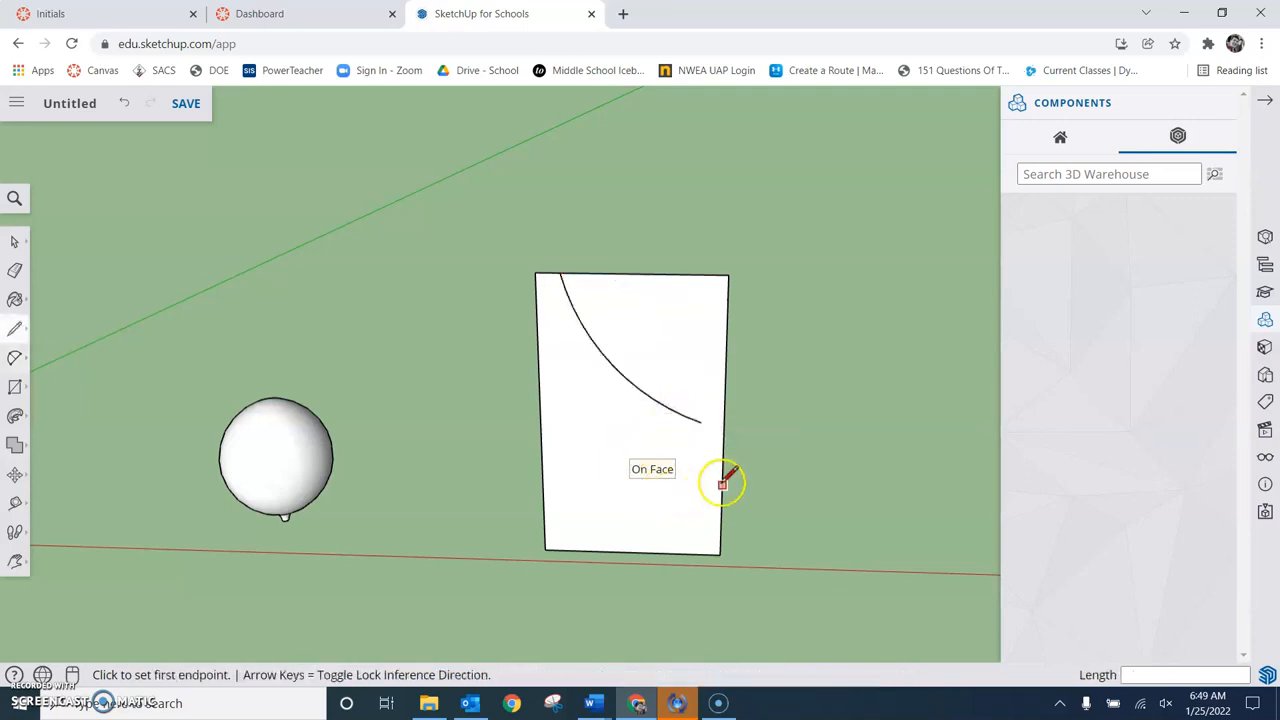
pyautogui.click(701, 421)
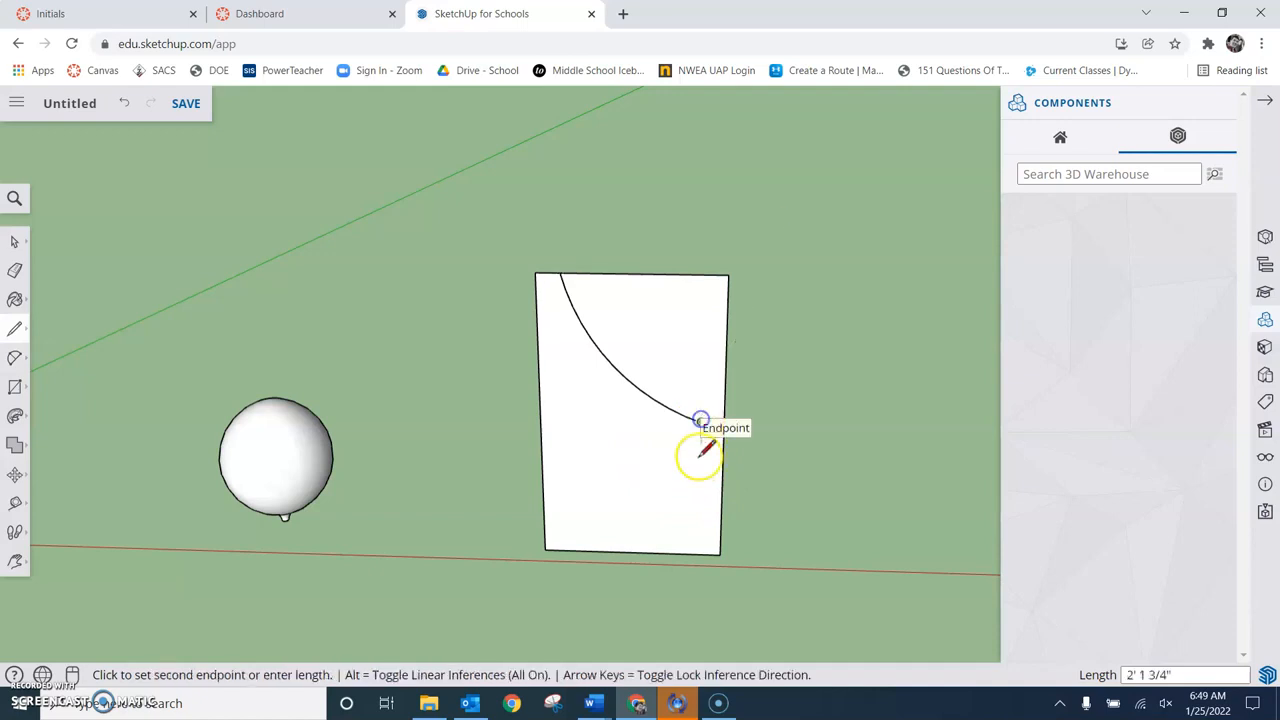
pyautogui.click(702, 519)
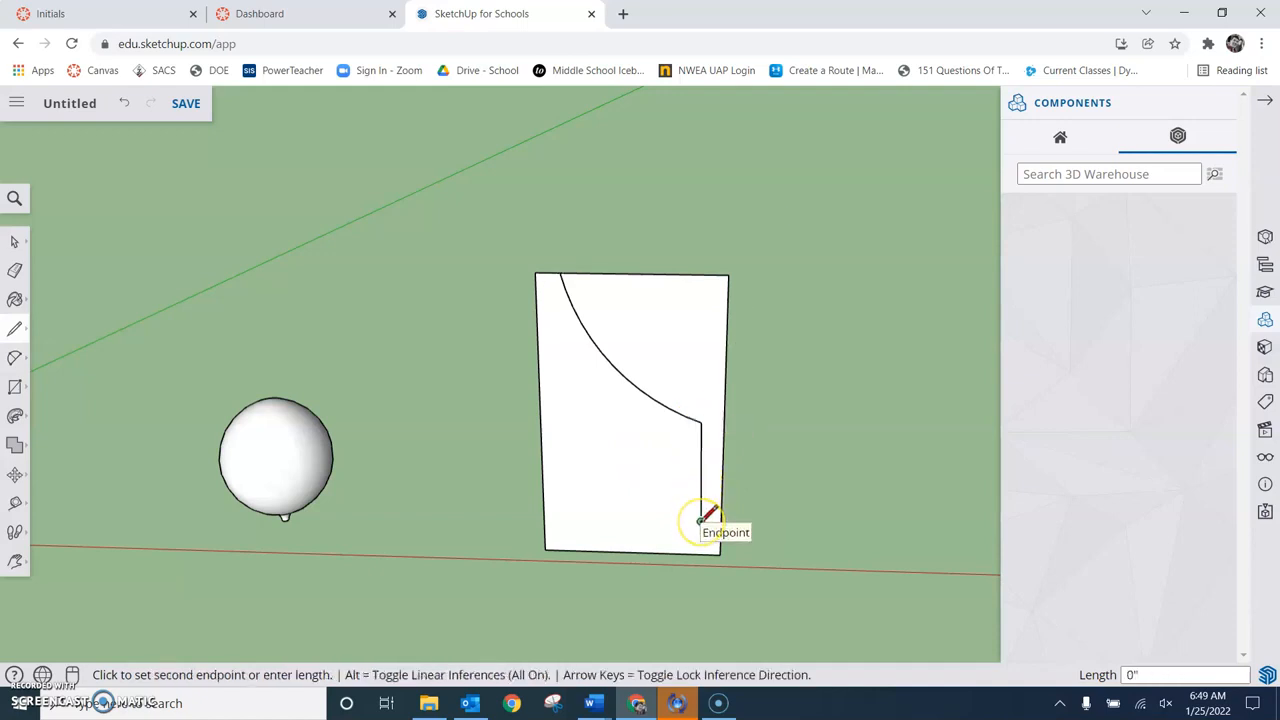
pyautogui.press('a')
pyautogui.click(703, 519)
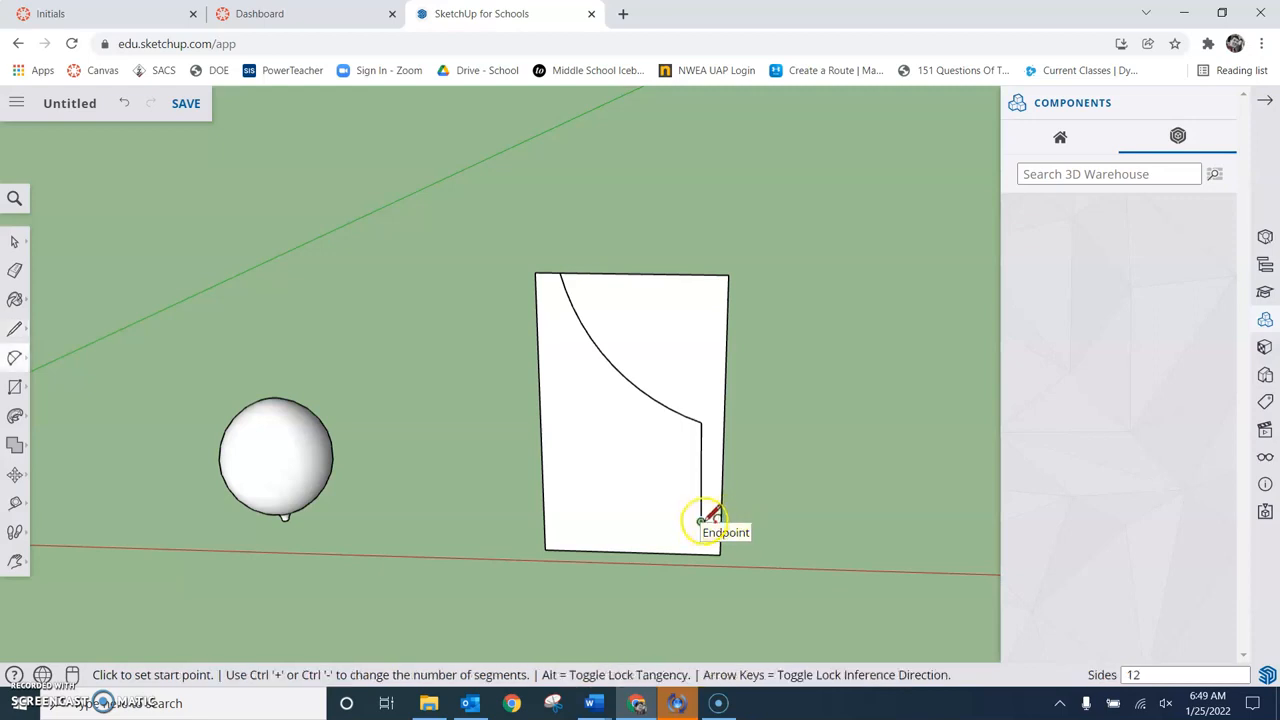
pyautogui.click(701, 521)
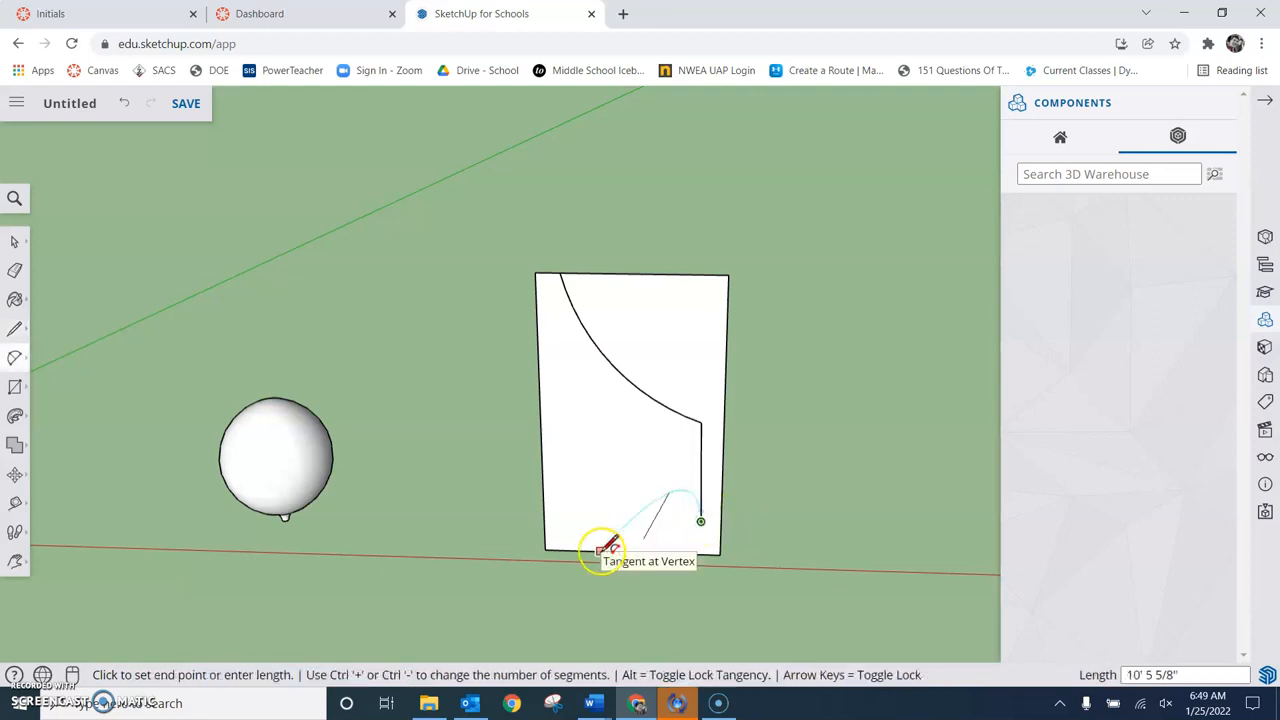
pyautogui.click(600, 550)
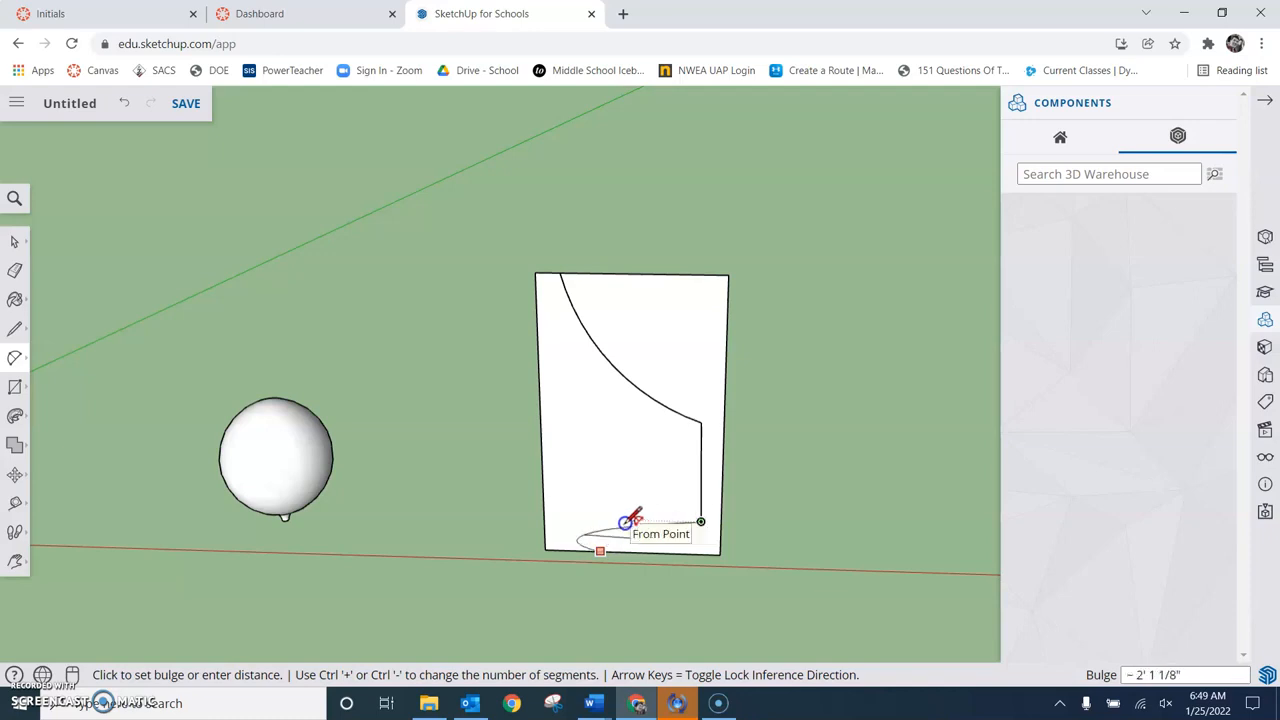
pyautogui.scroll(4, 645, 525)
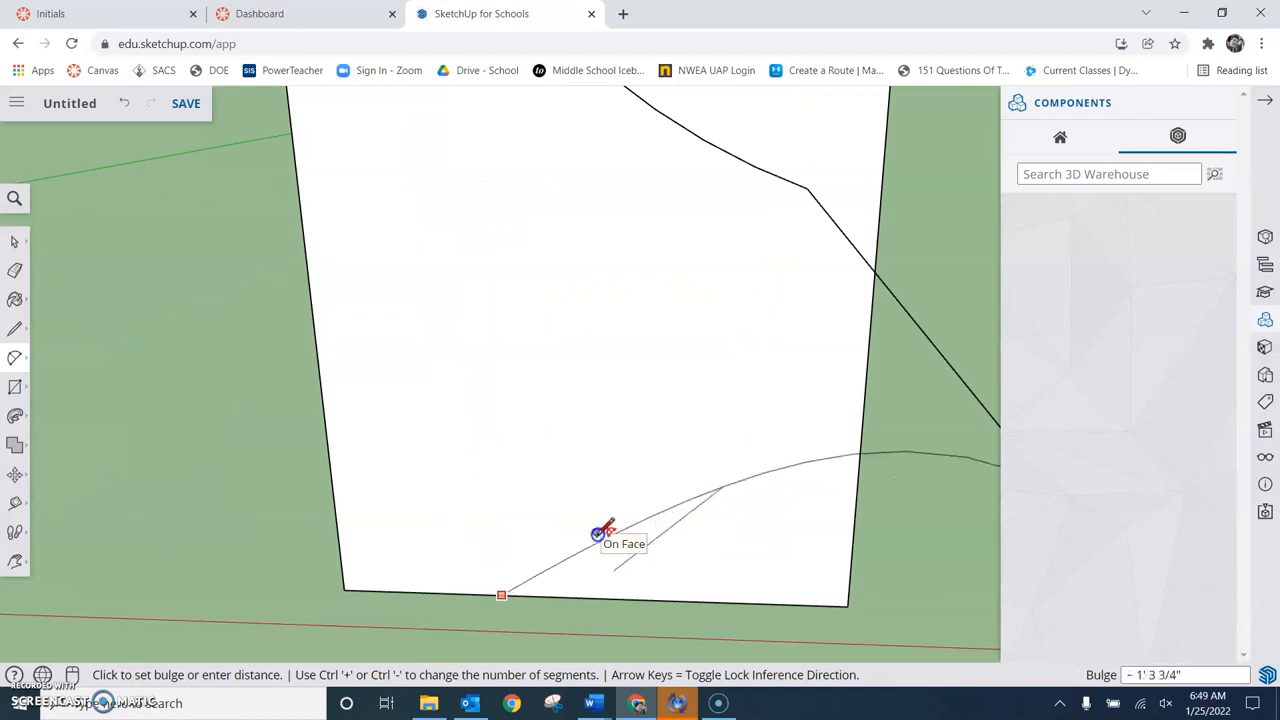
pyautogui.press('Escape')
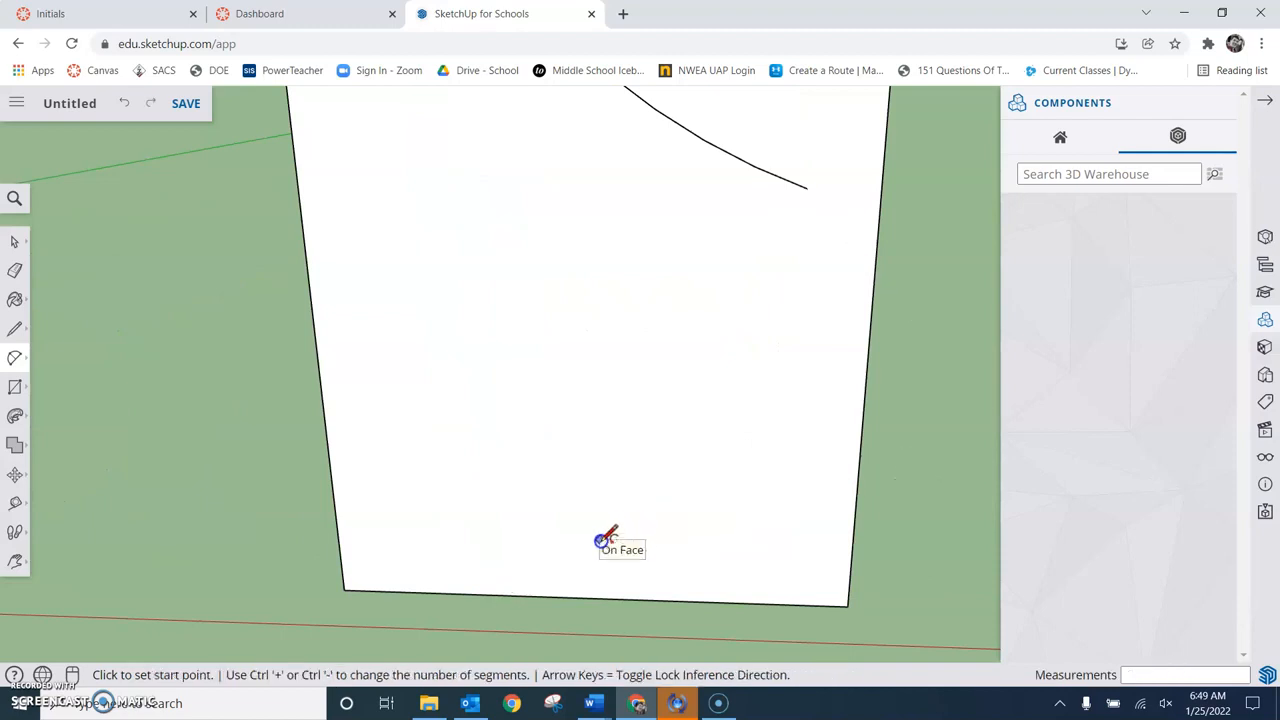
# Draw the stem line on the face from the arc's lower end down to just above the rectangle's lower edge
pyautogui.press('l')
pyautogui.click(808, 189)
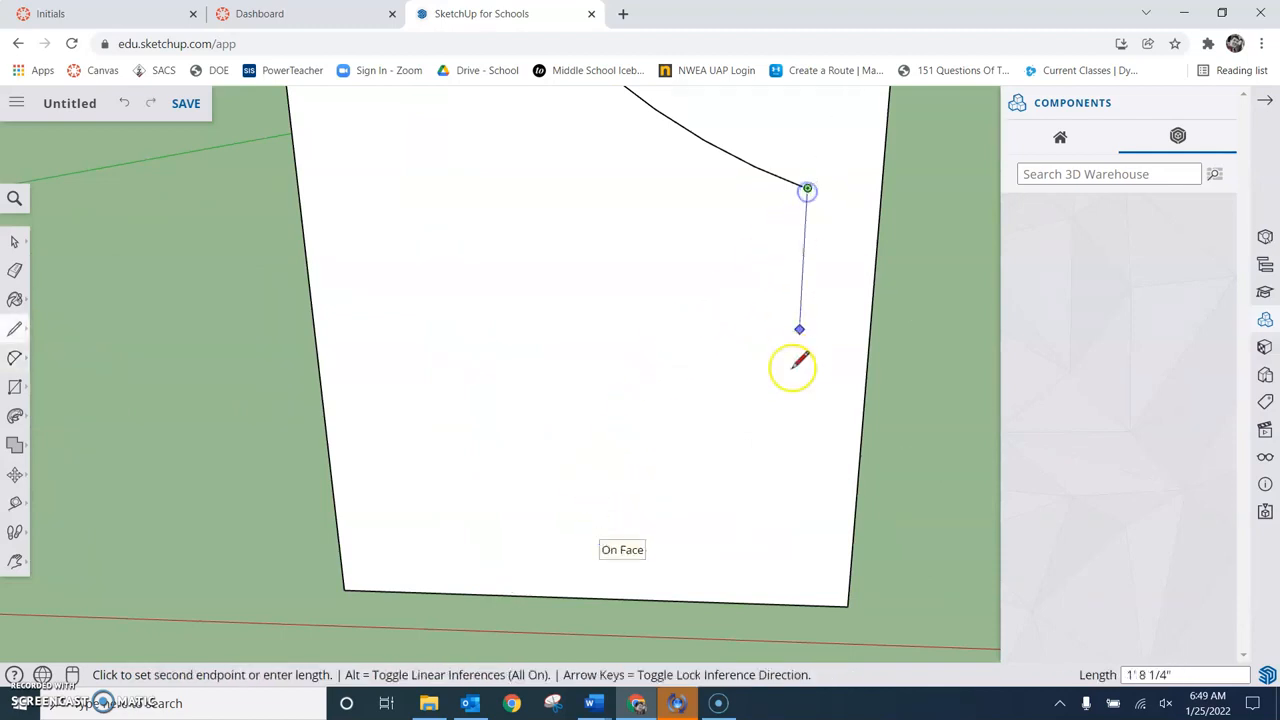
pyautogui.click(785, 535)
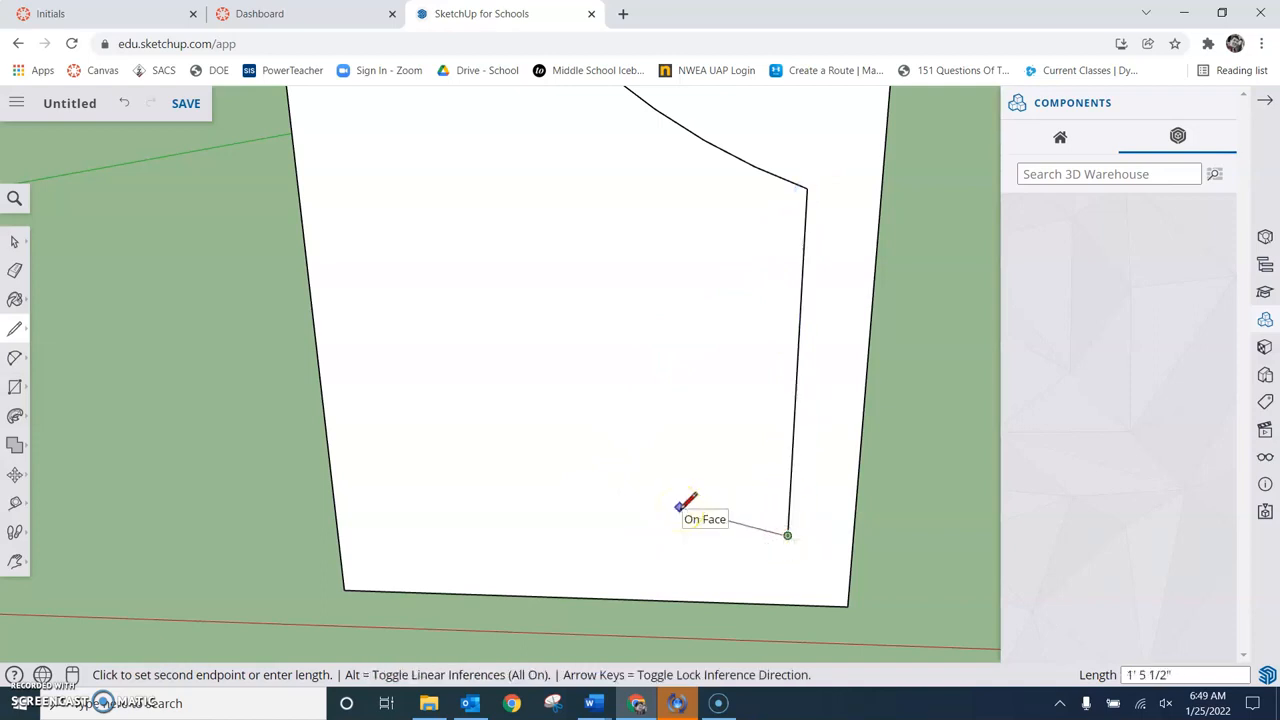
pyautogui.press('Escape')
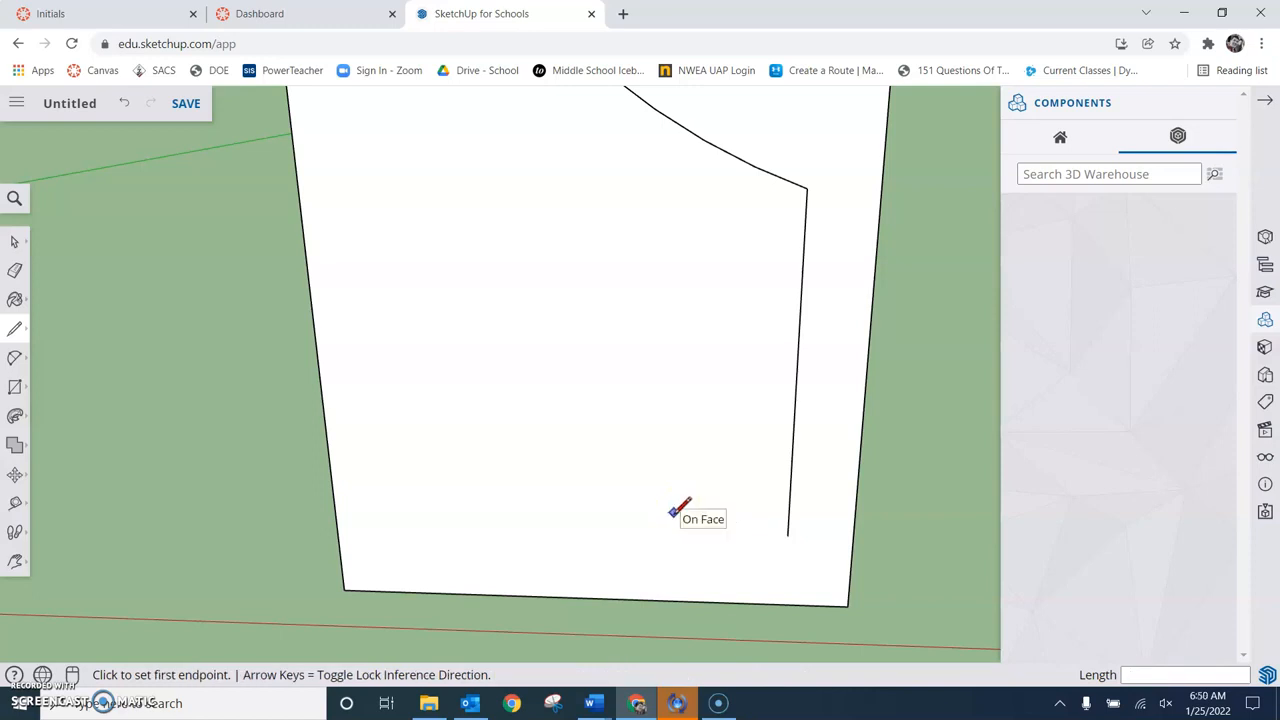
# Draw a shallow upward-bulging base arc from the stem line's lower end to the rectangle's lower edge
pyautogui.press('a')
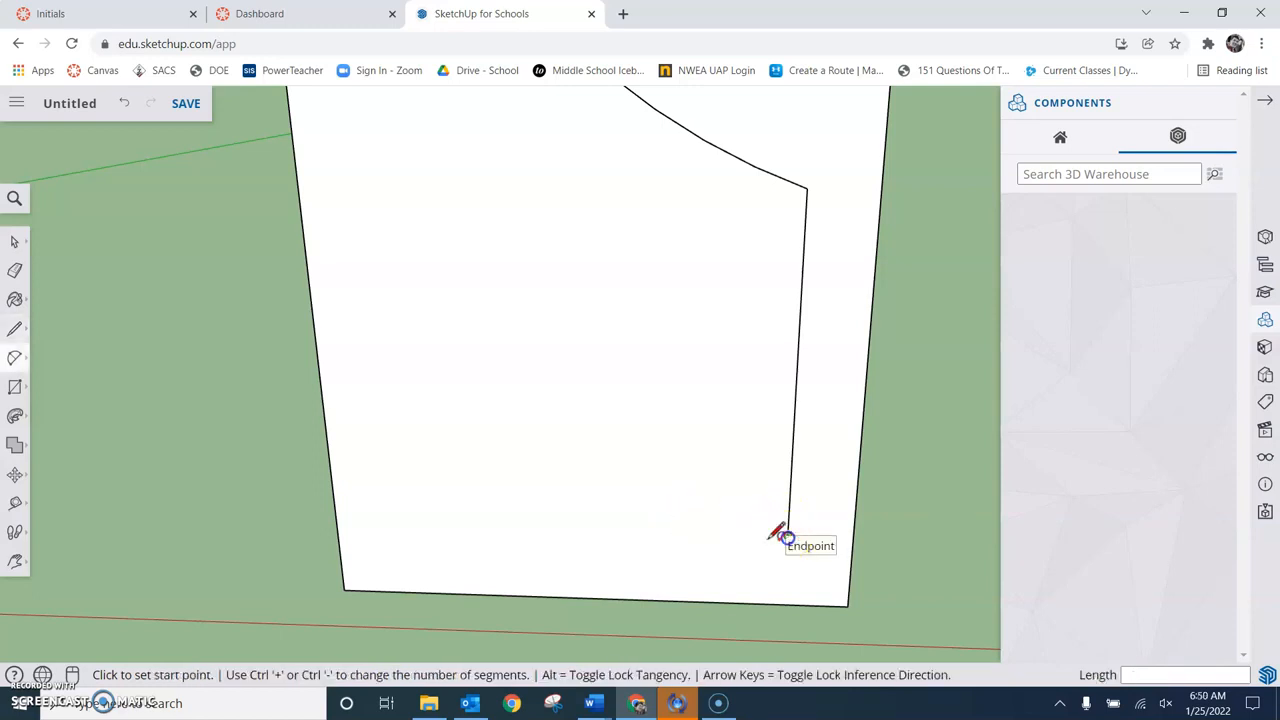
pyautogui.click(786, 535)
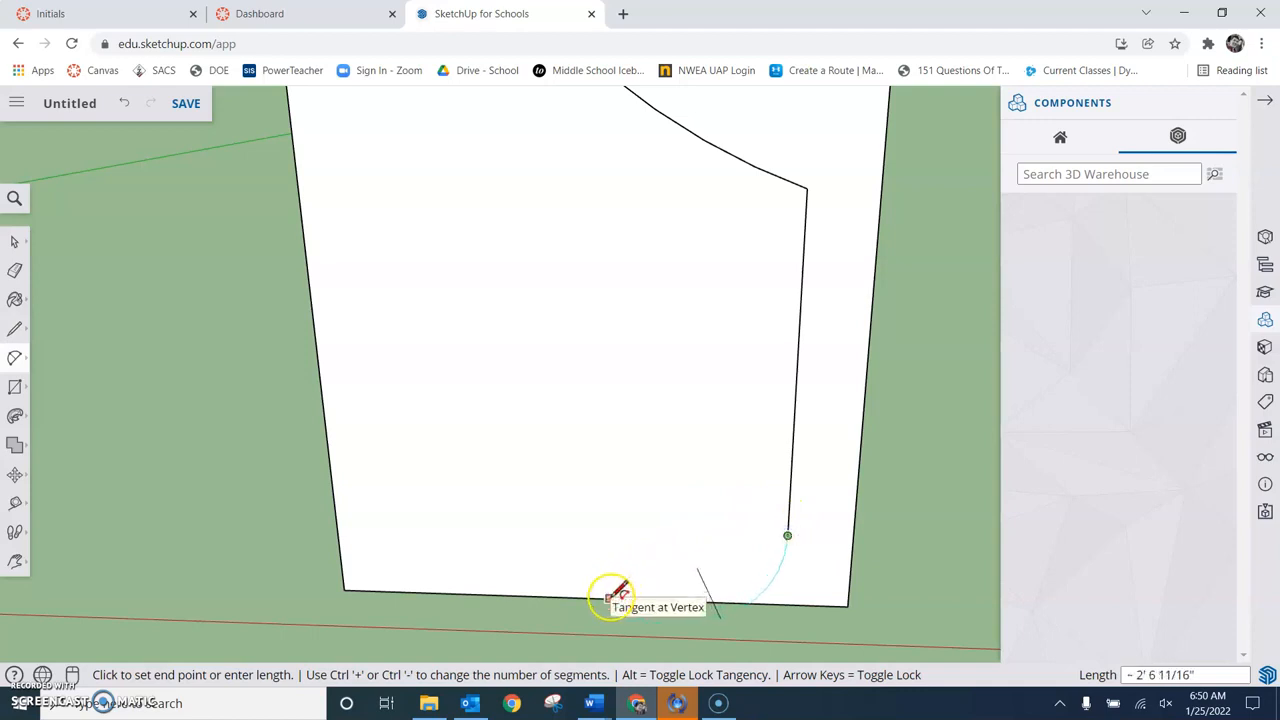
pyautogui.click(609, 597)
pyautogui.click(665, 570)
pyautogui.scroll(-4, 680, 537)
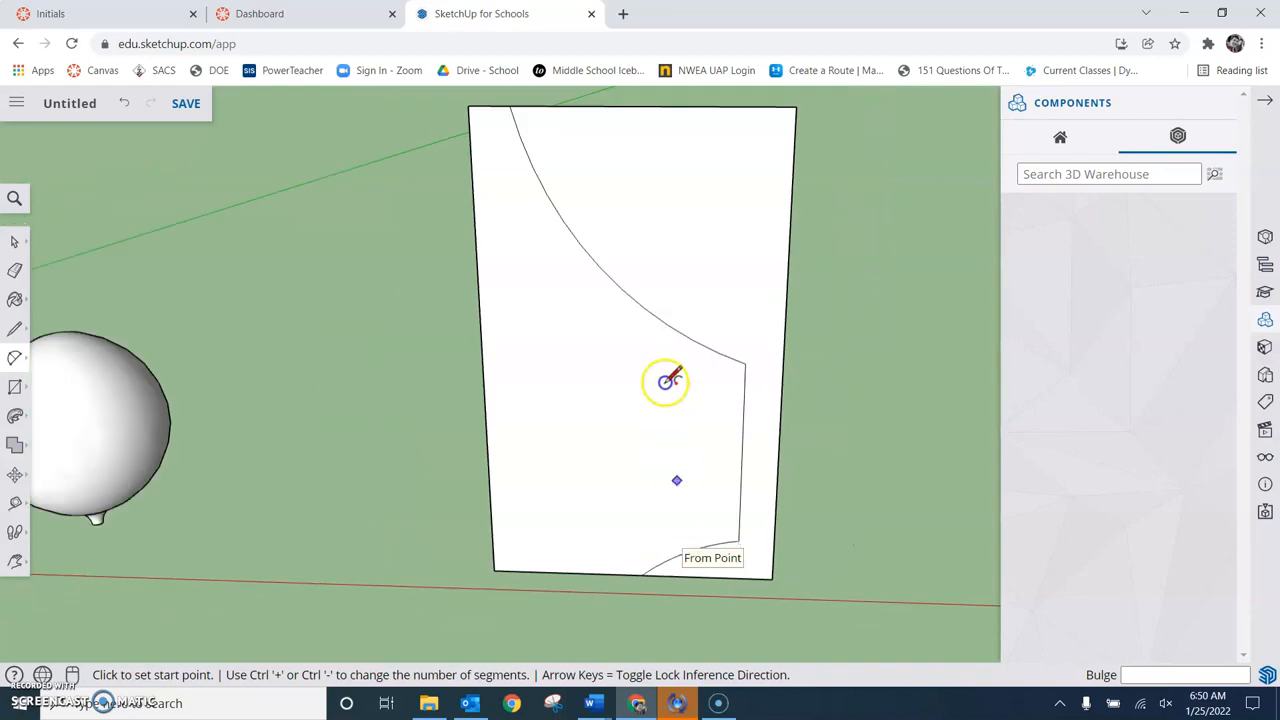
# Delete the face left of the goblet profile and erase the leftover rectangle edges around it
pyautogui.press('space')
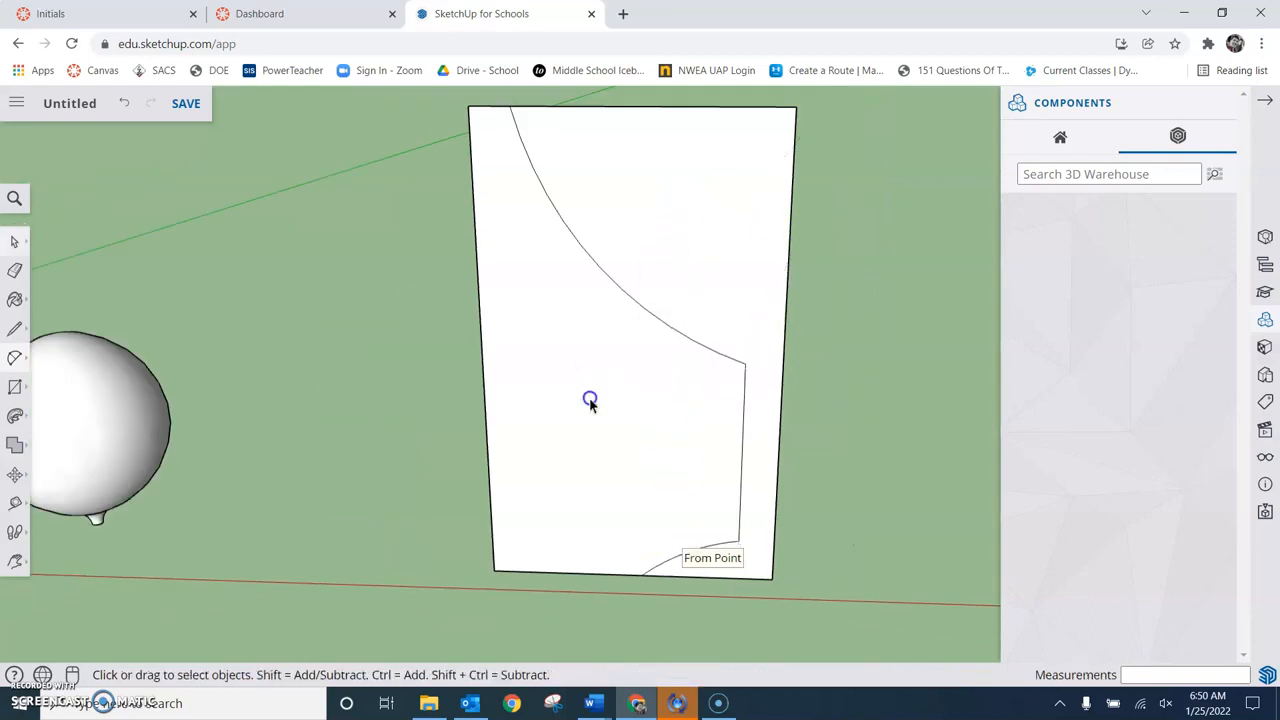
pyautogui.click(590, 395)
pyautogui.click(606, 390)
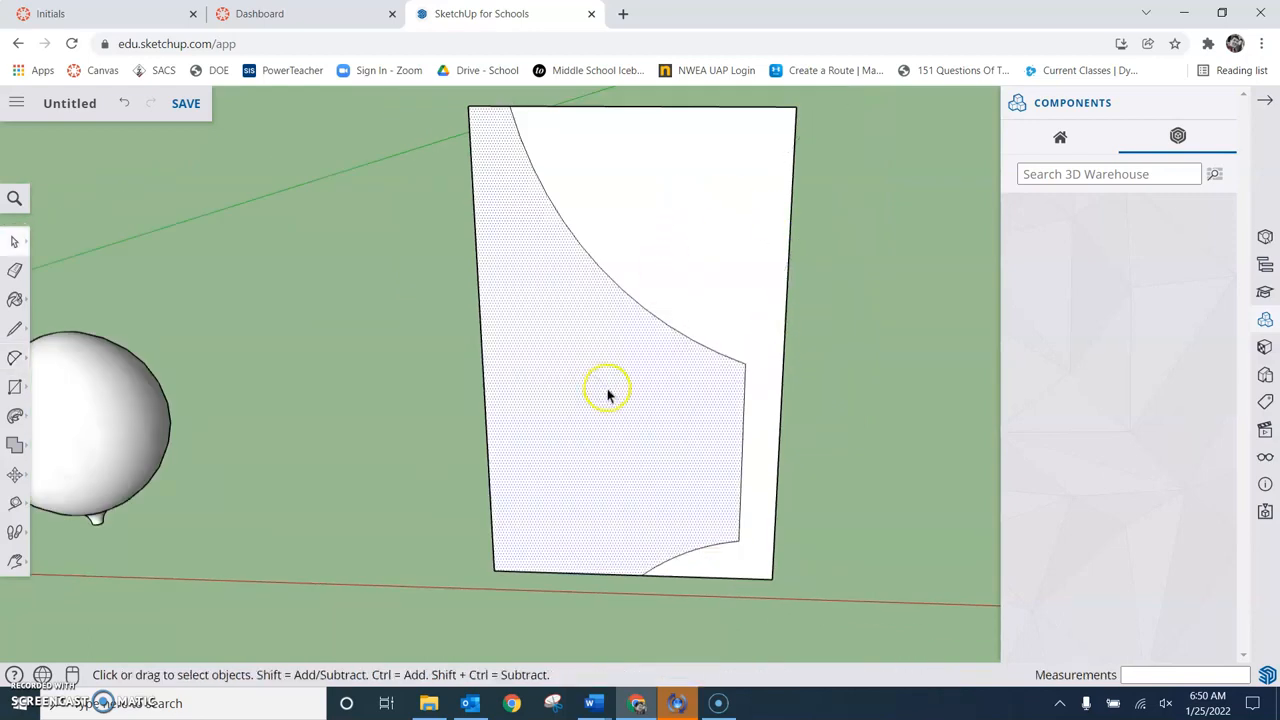
pyautogui.press('Delete')
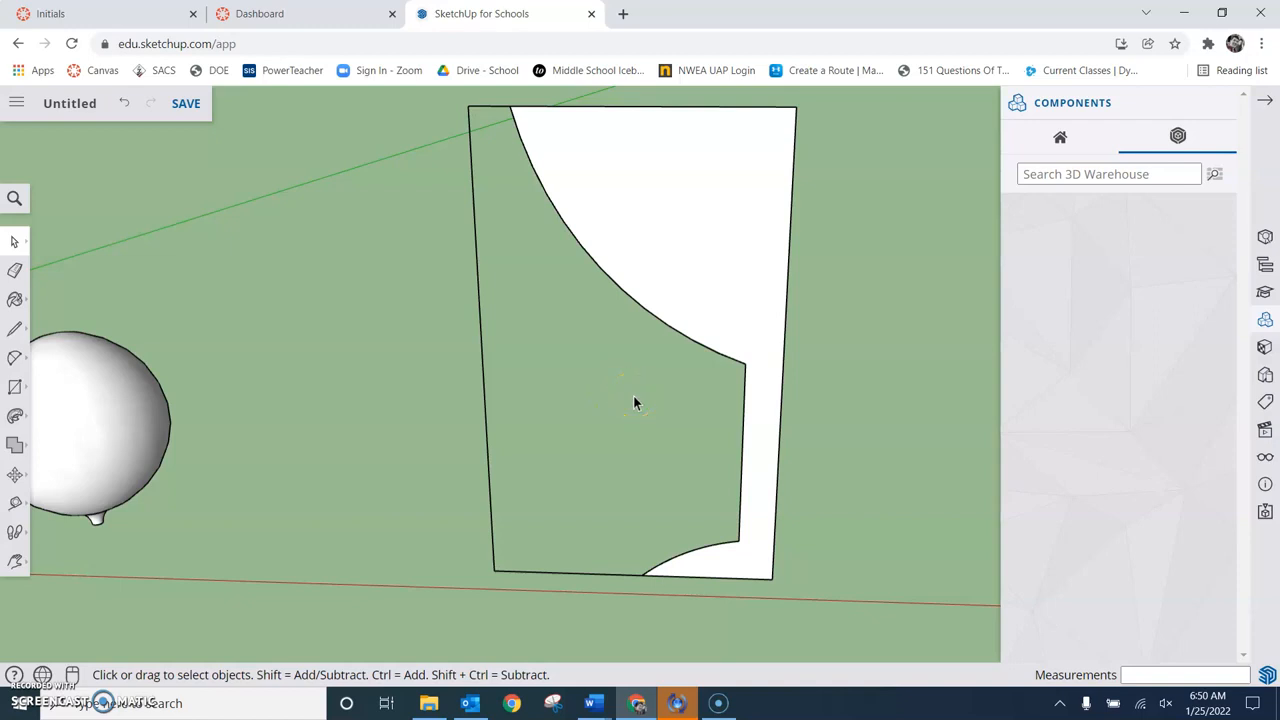
pyautogui.press('e')
pyautogui.click(481, 107)
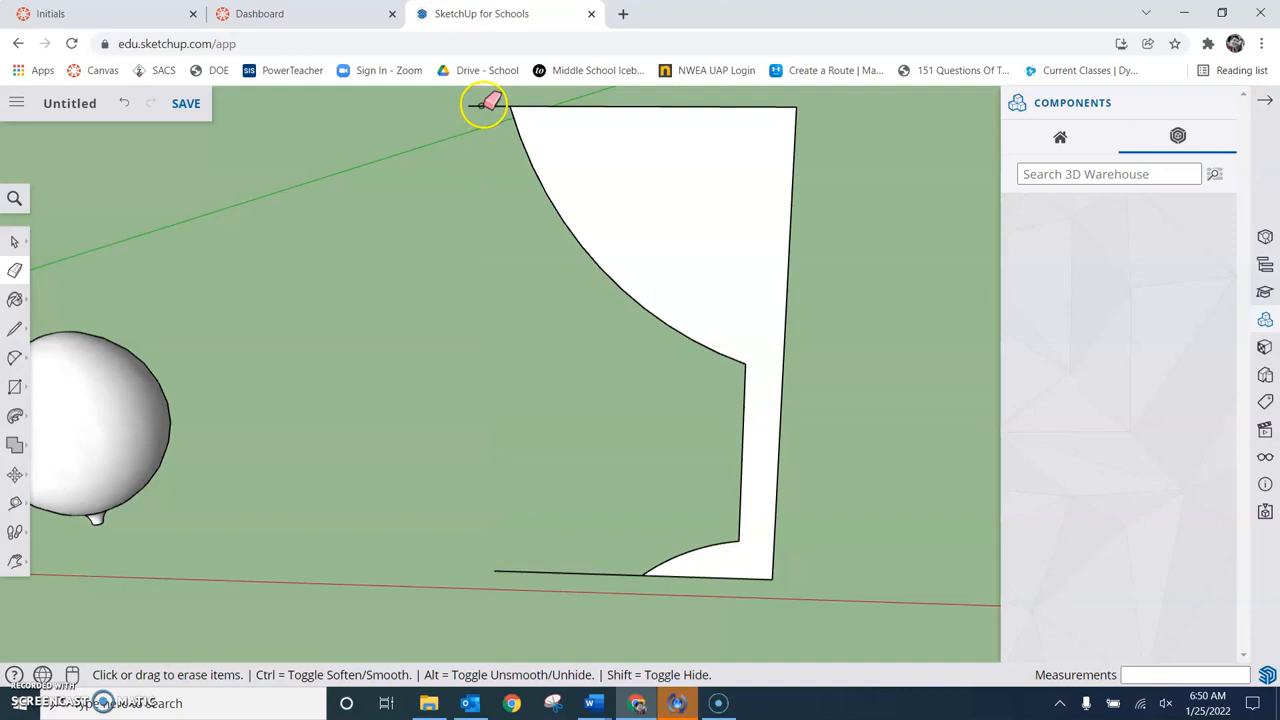
pyautogui.click(564, 571)
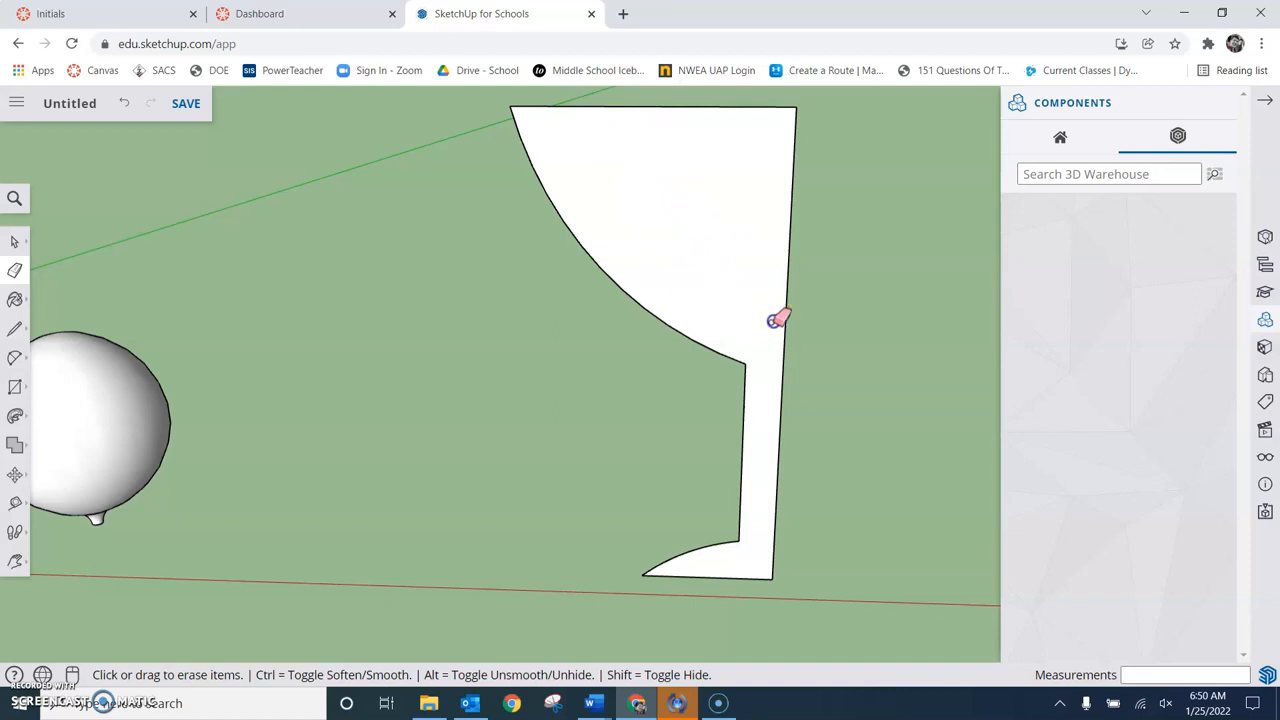
# Offset the goblet profile's outline slightly inward to form a thin wall
pyautogui.press('f')
pyautogui.click(724, 205)
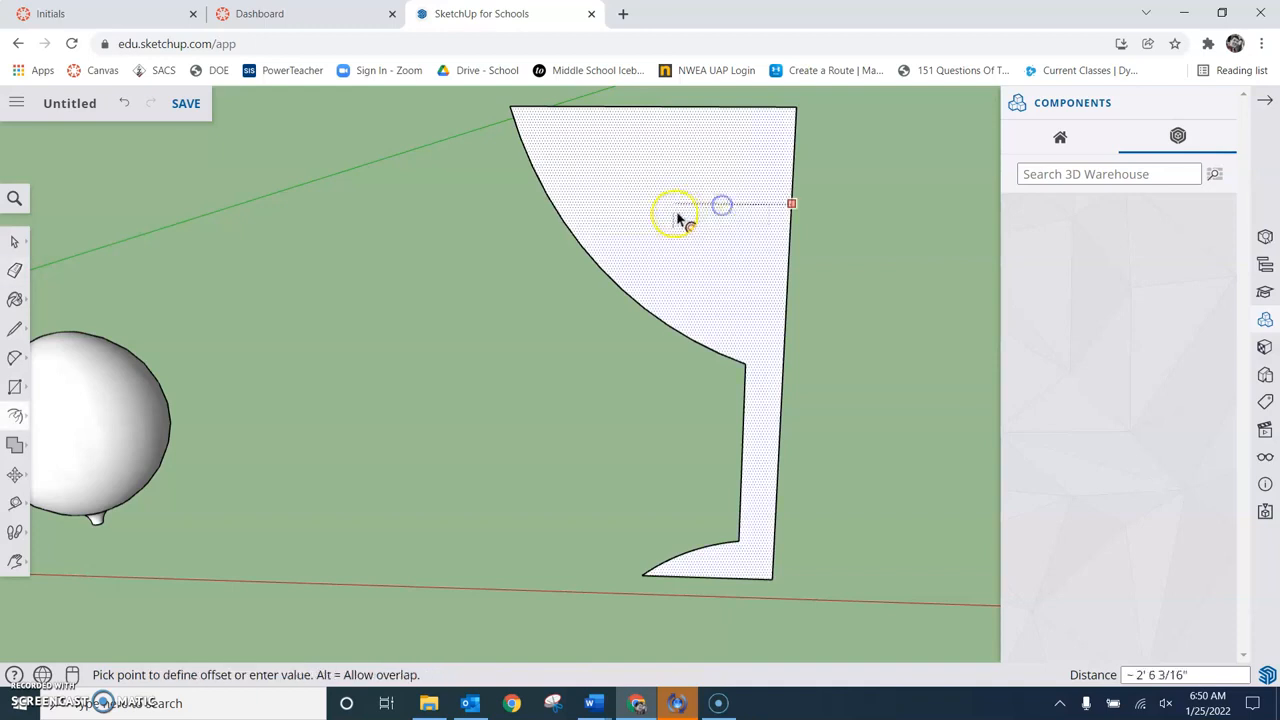
pyautogui.click(789, 168)
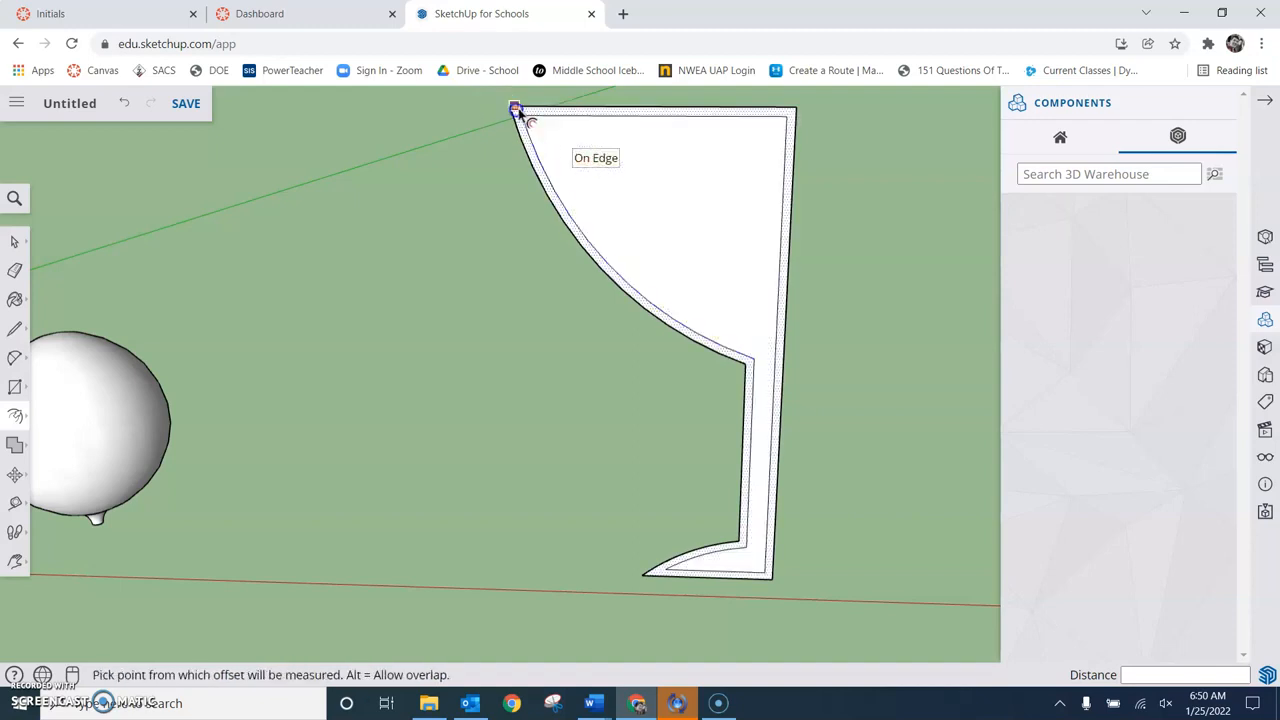
# Draw a line about 2 3/8" long from the inner outline's upper left corner up to the profile's upper edge
pyautogui.scroll(2, 511, 116)
pyautogui.scroll(2, 511, 116)
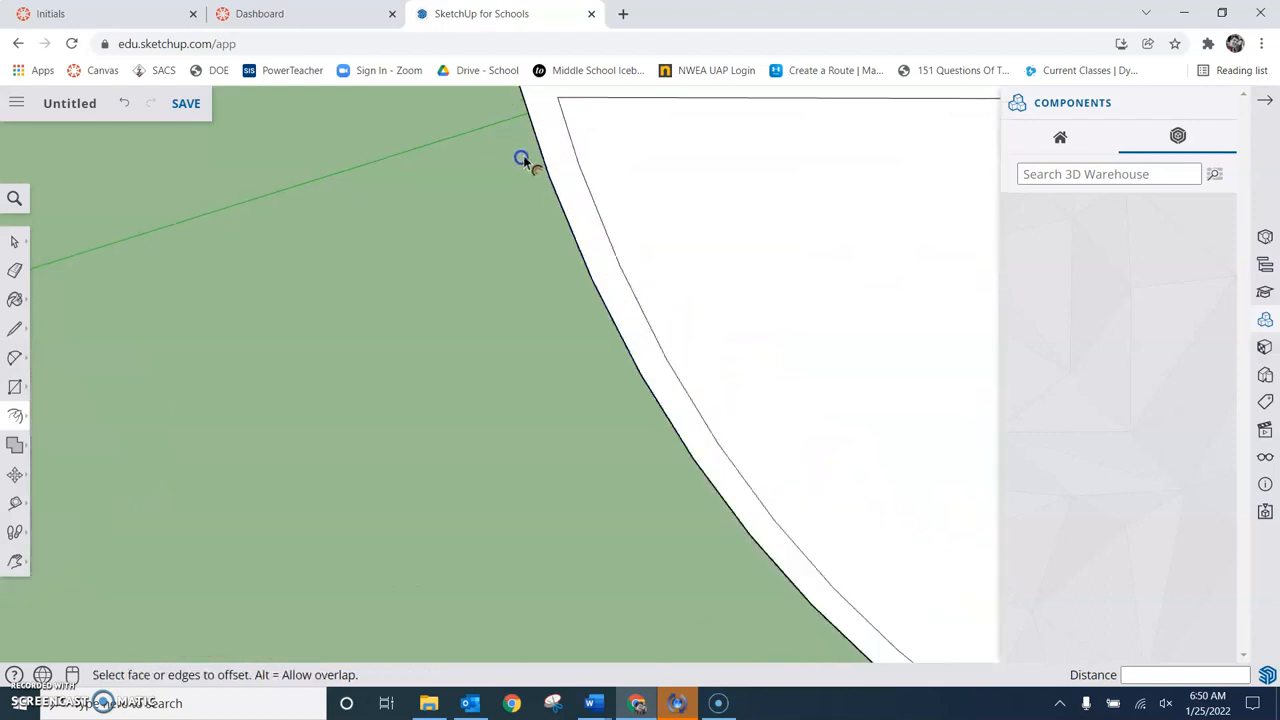
pyautogui.press('h')
pyautogui.moveTo(586, 120); pyautogui.dragTo(570, 300)
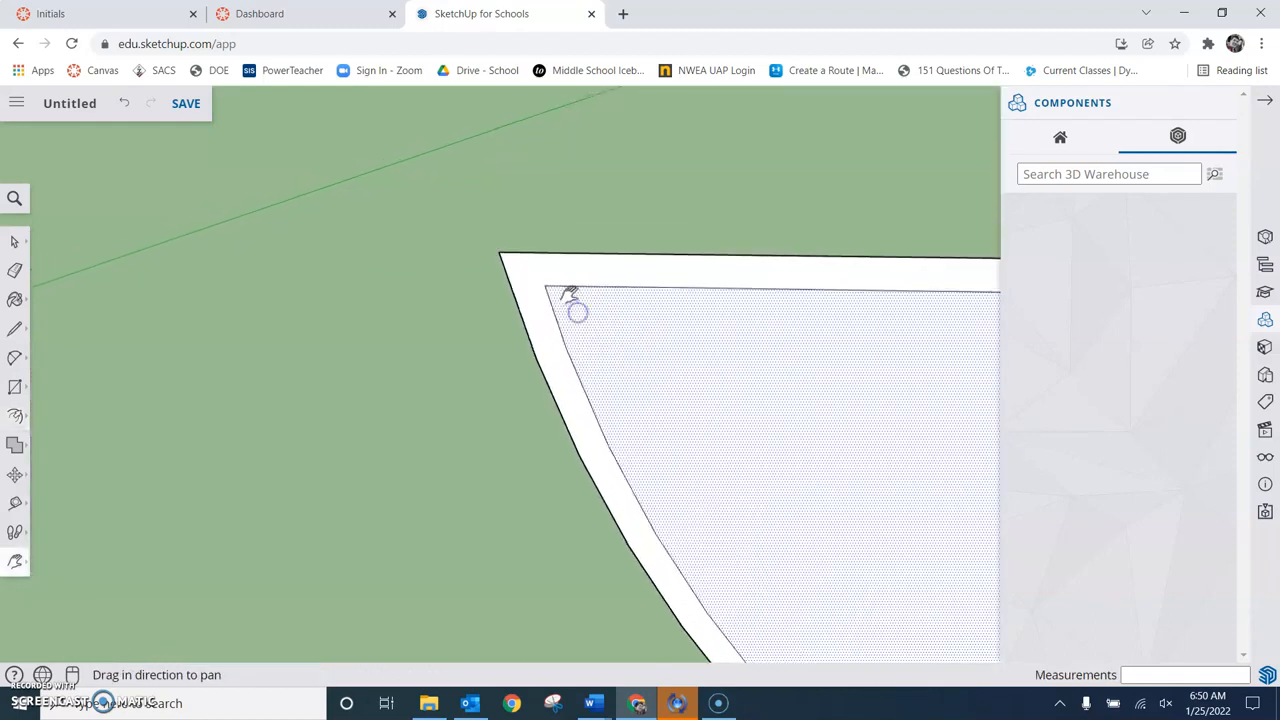
pyautogui.press('l')
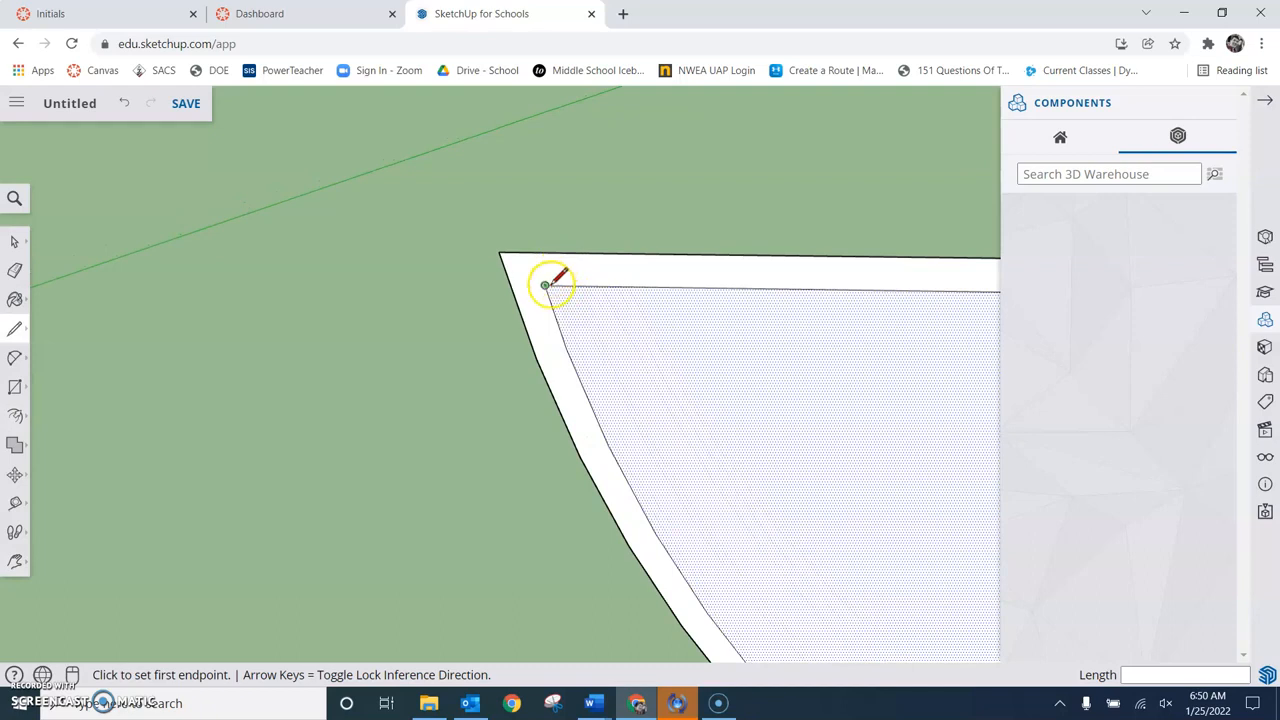
pyautogui.click(545, 285)
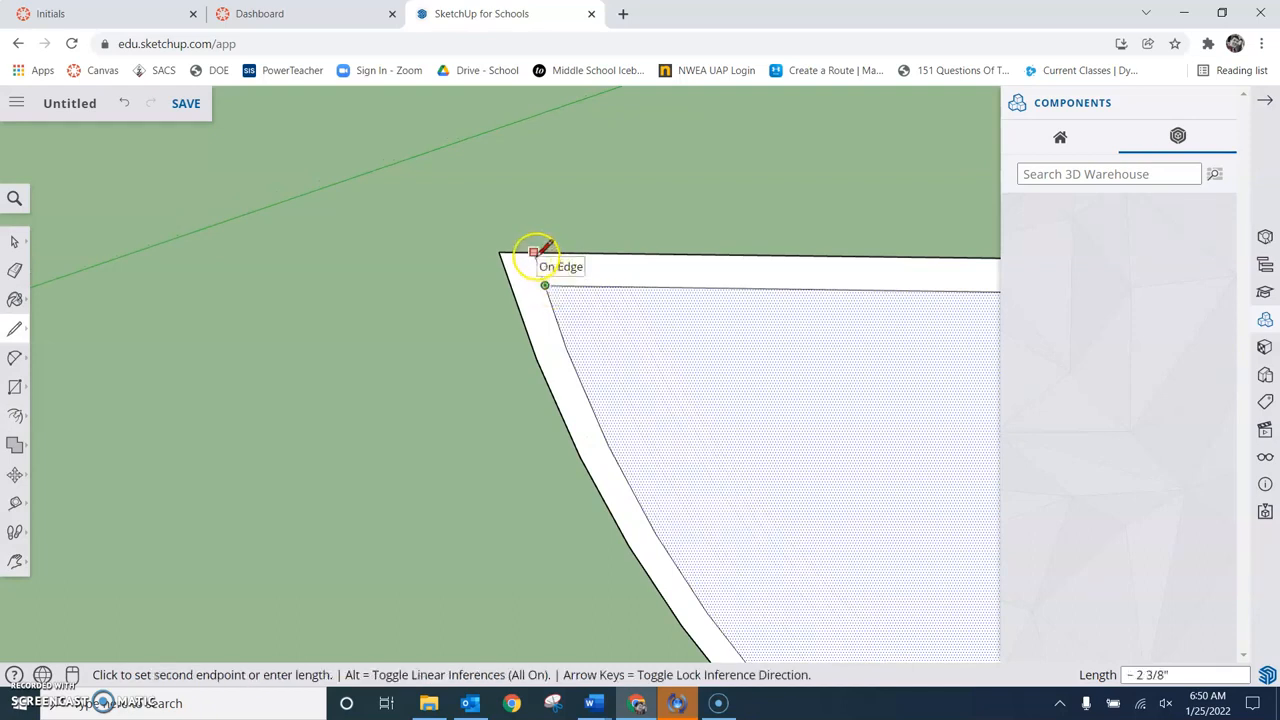
pyautogui.click(538, 253)
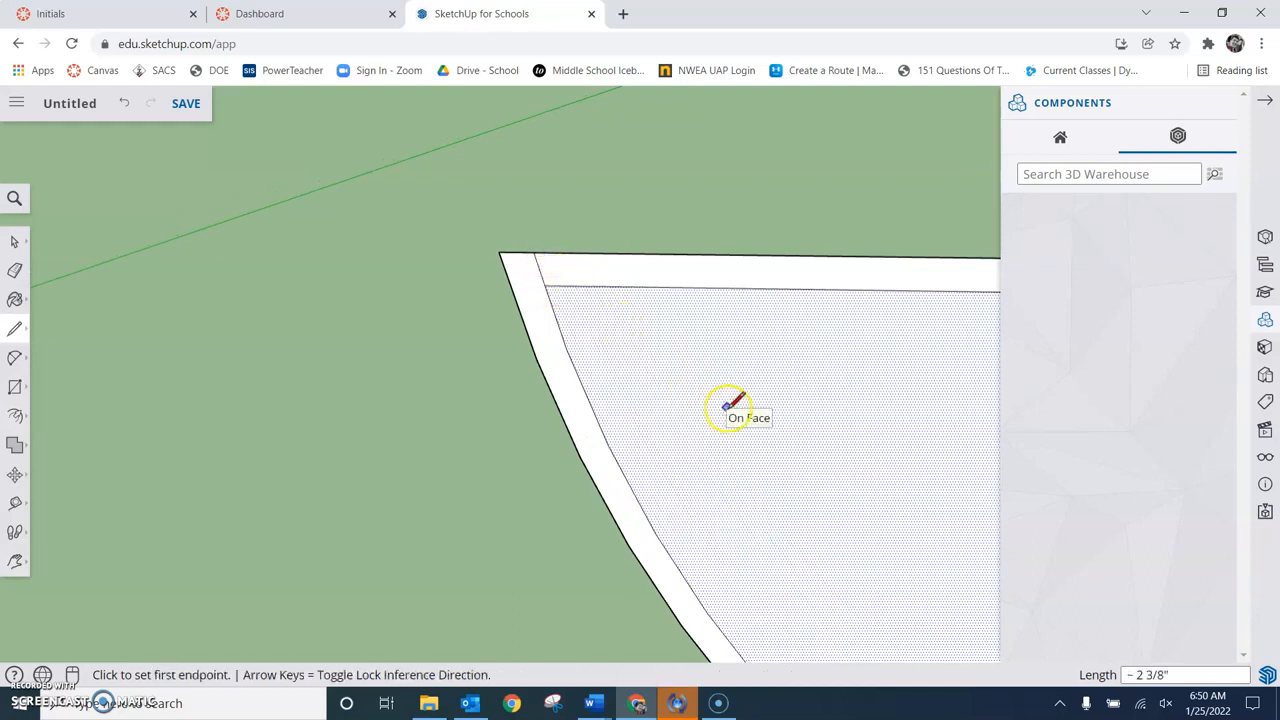
# Draw a line about 7 7/8" long from the inner outline's corner at the top of the stem across to the profile's right edge
pyautogui.scroll(-1, 728, 412)
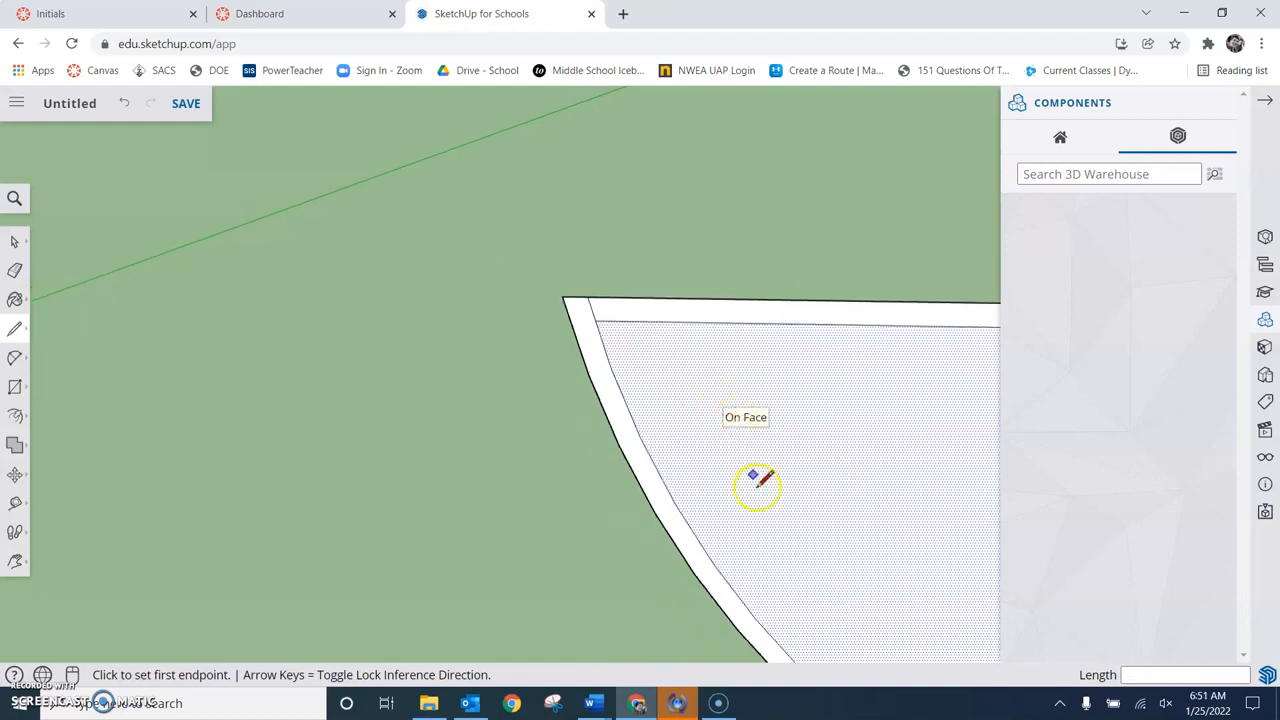
pyautogui.press('h')
pyautogui.moveTo(829, 491); pyautogui.dragTo(573, 263)
pyautogui.moveTo(757, 469); pyautogui.dragTo(663, 337)
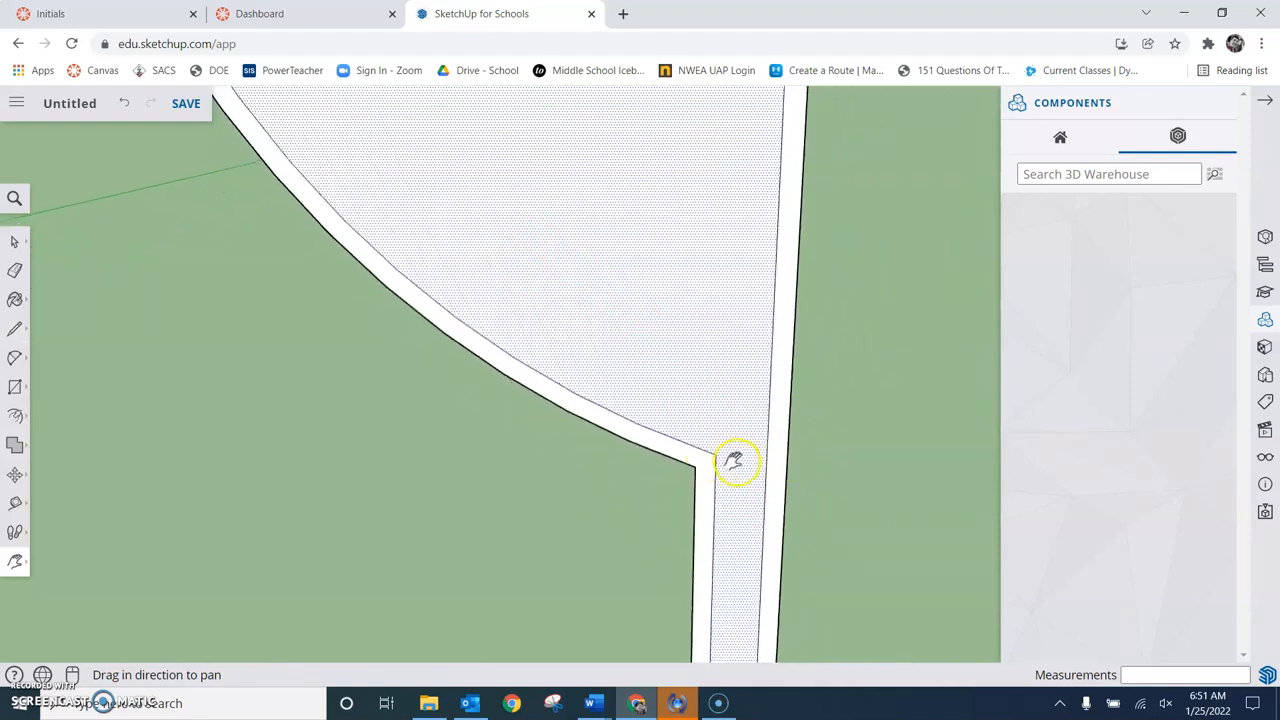
pyautogui.press('l')
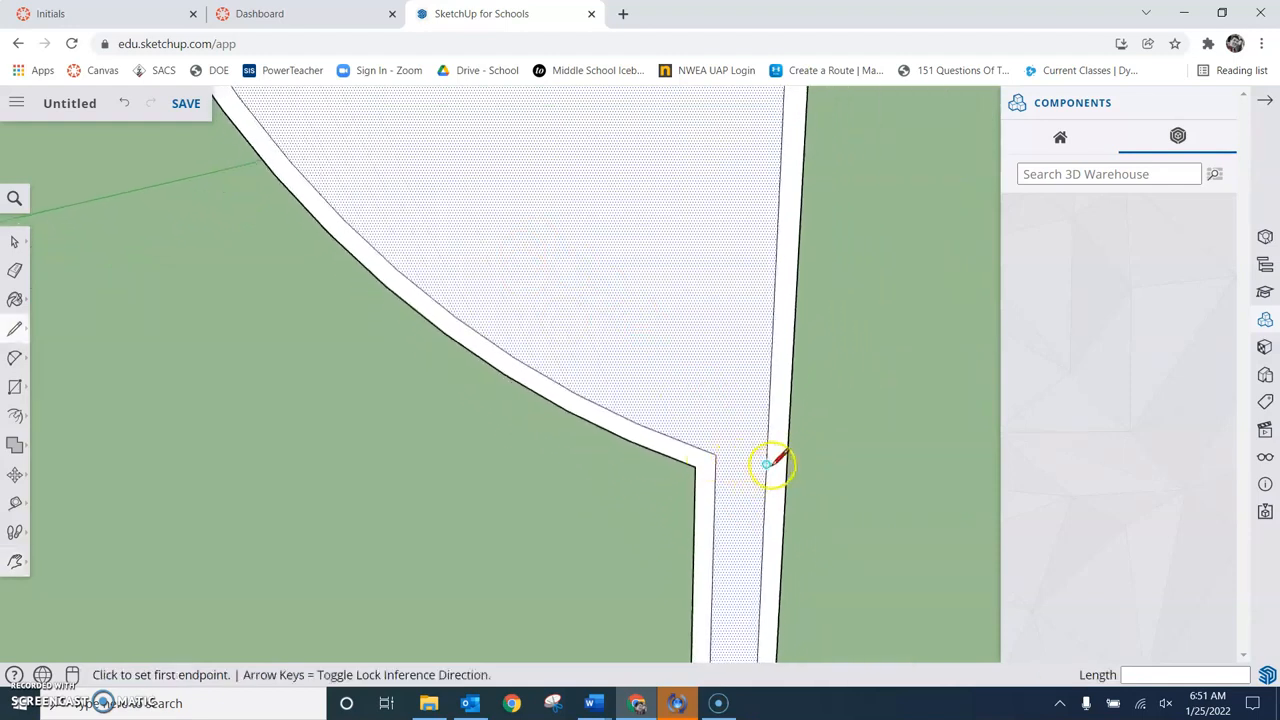
pyautogui.click(716, 455)
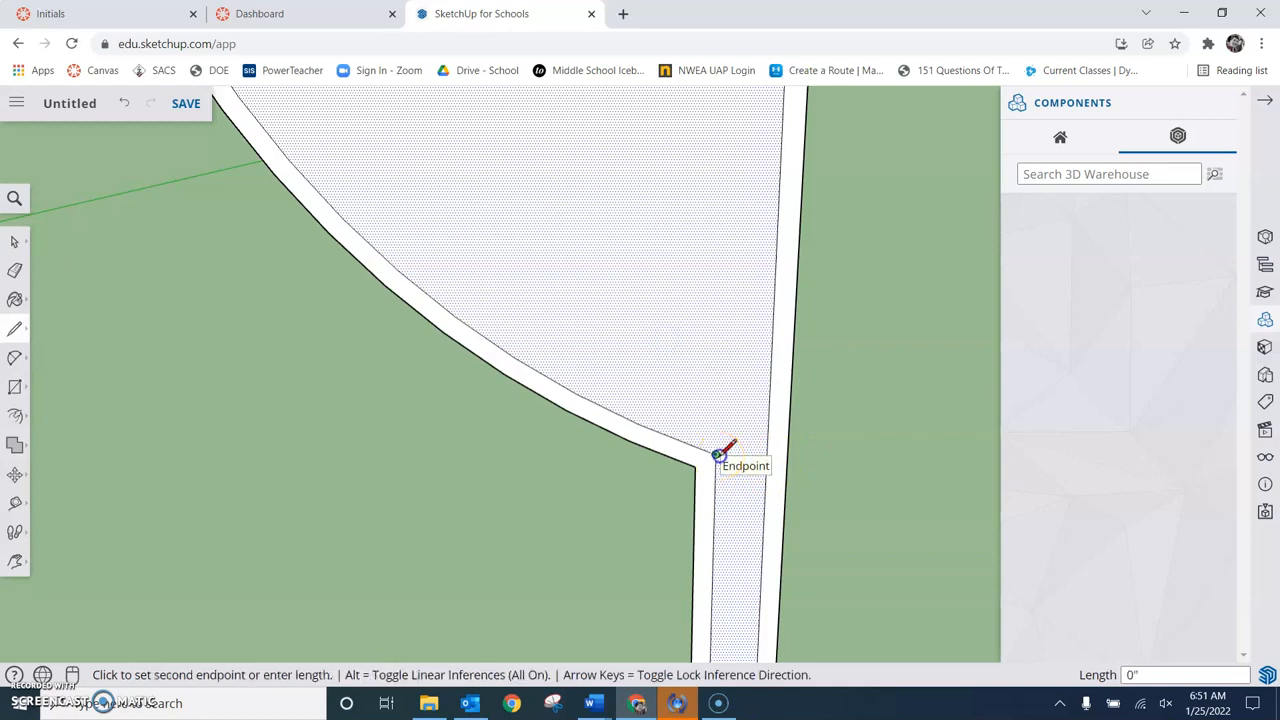
pyautogui.click(787, 460)
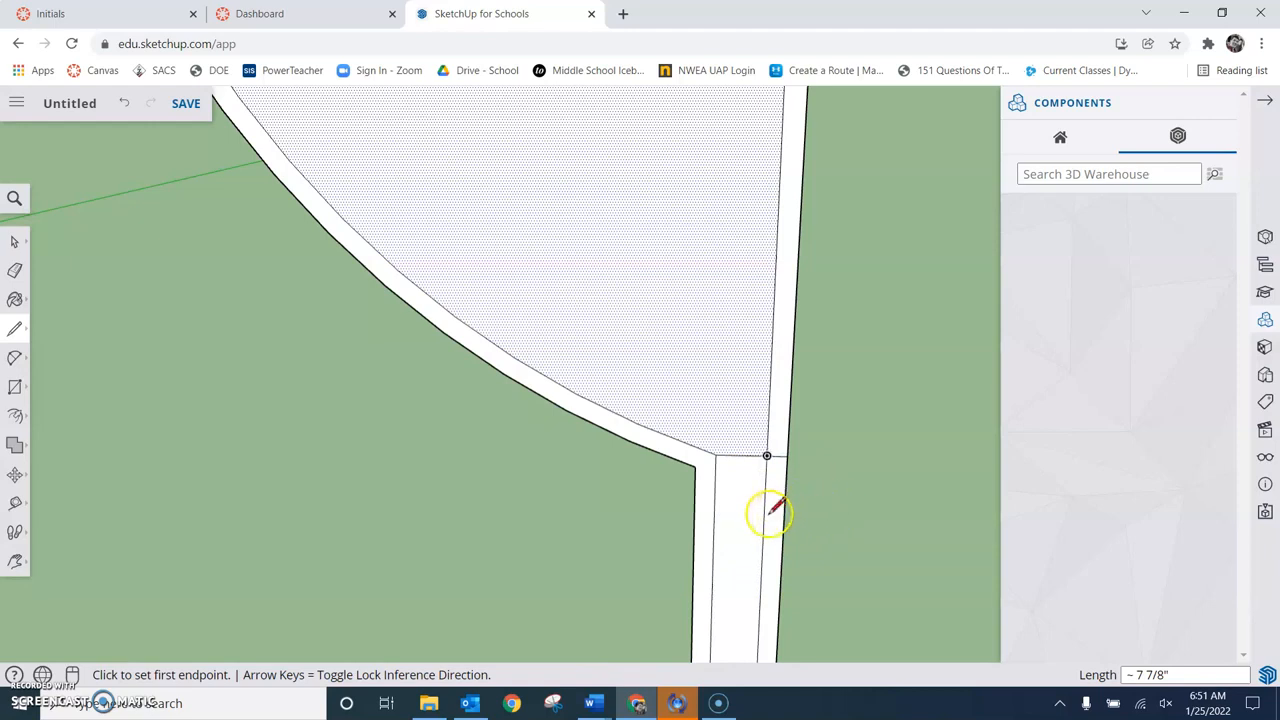
# Erase the two inner outline edges running down inside the stem
pyautogui.press('e')
pyautogui.click(717, 480)
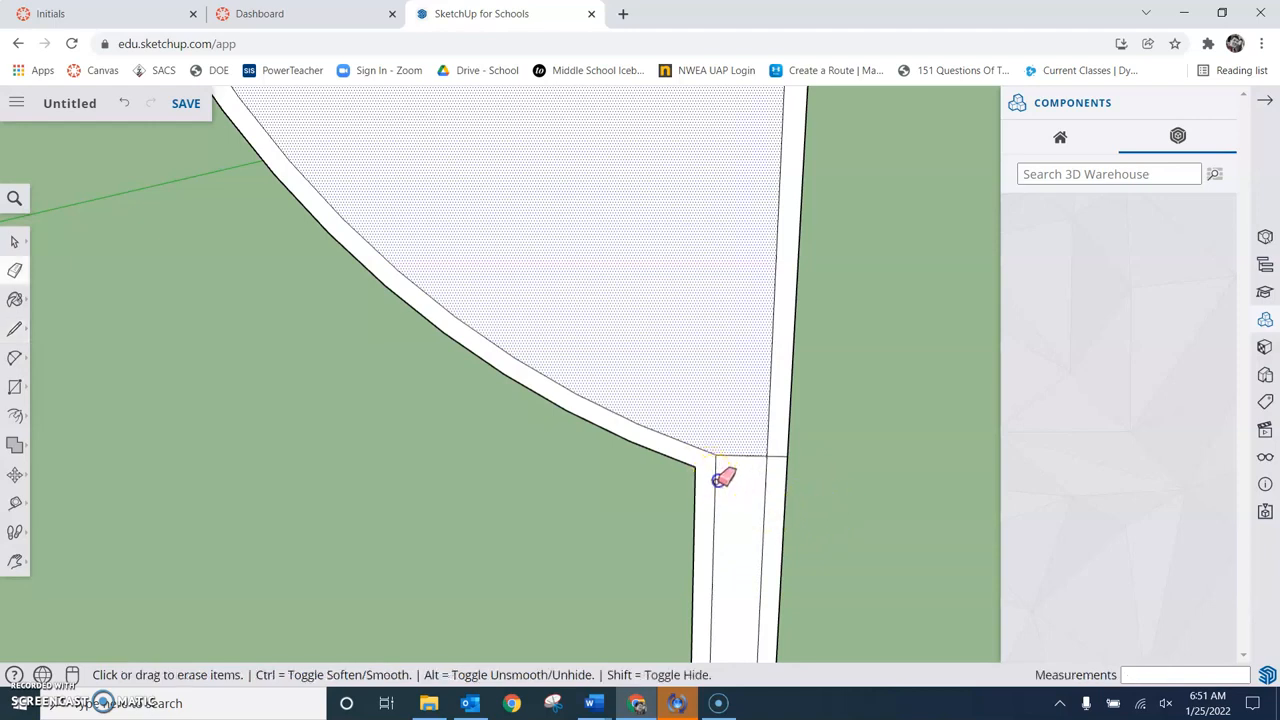
pyautogui.click(768, 481)
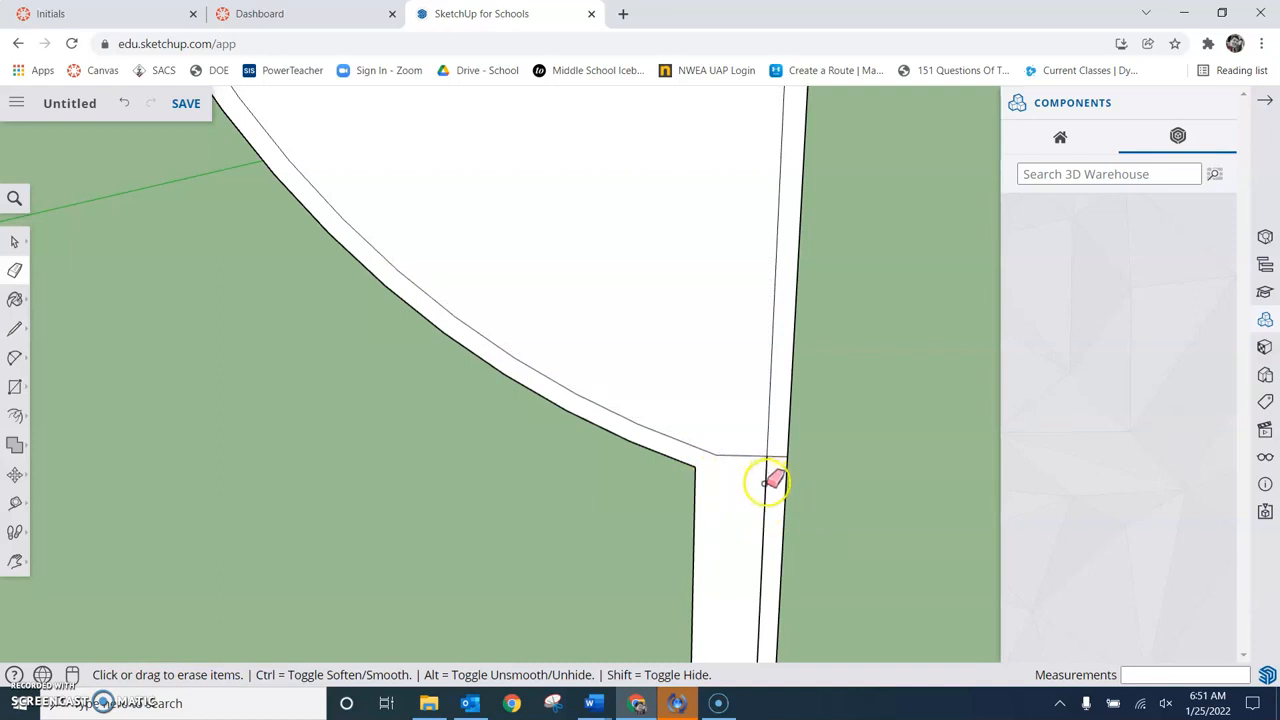
pyautogui.click(778, 458)
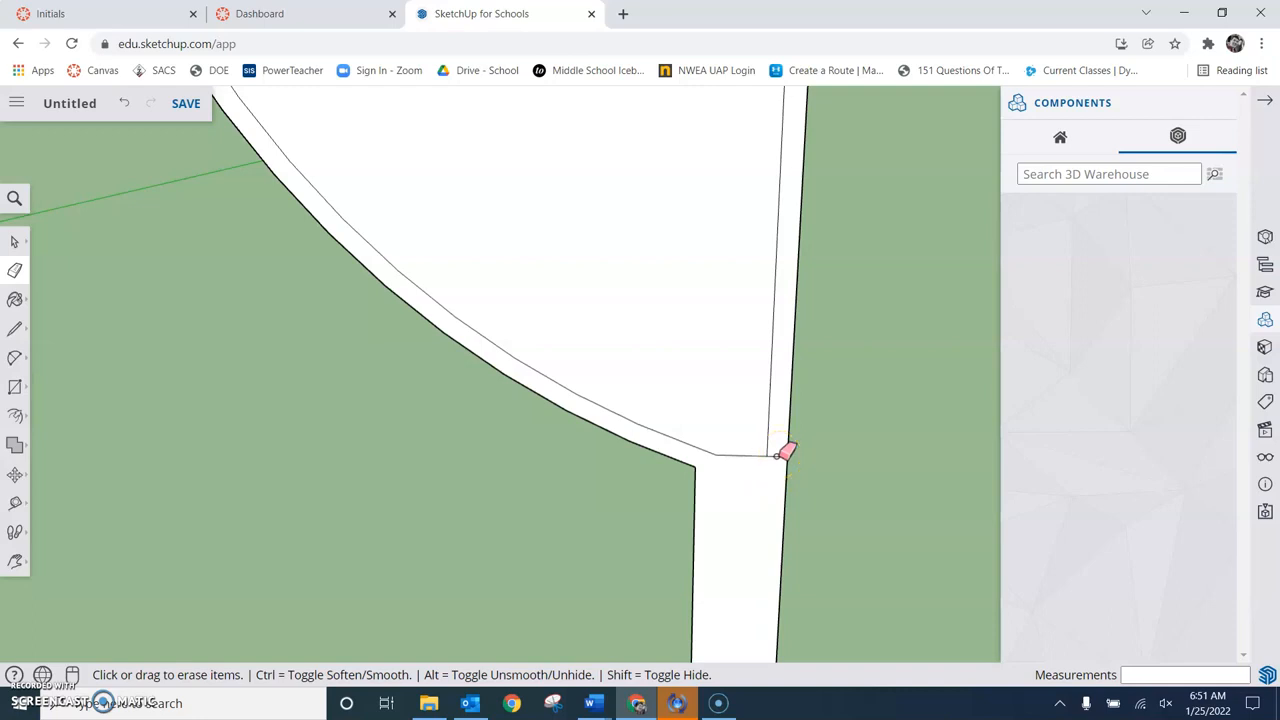
pyautogui.click(766, 436)
# Delete the face inside the bowl and erase the inner and outer vertical edges on the bowl's right side
pyautogui.press('space')
pyautogui.click(715, 365)
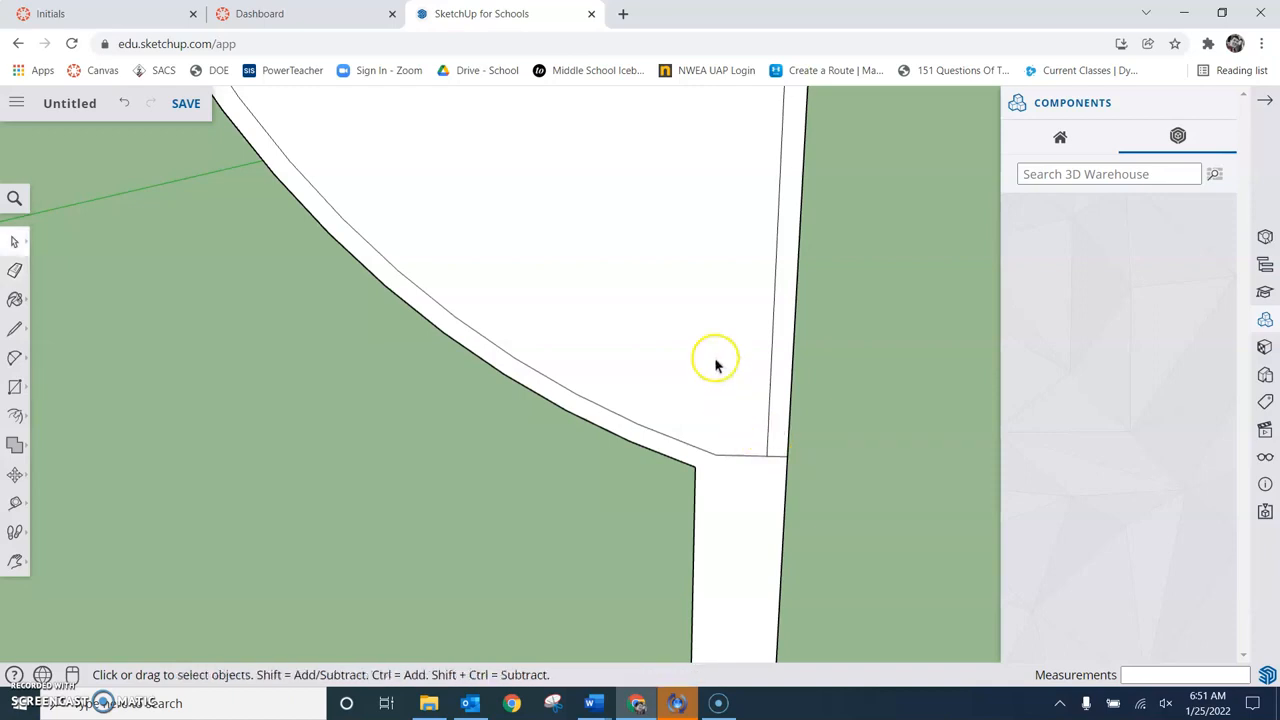
pyautogui.press('Delete')
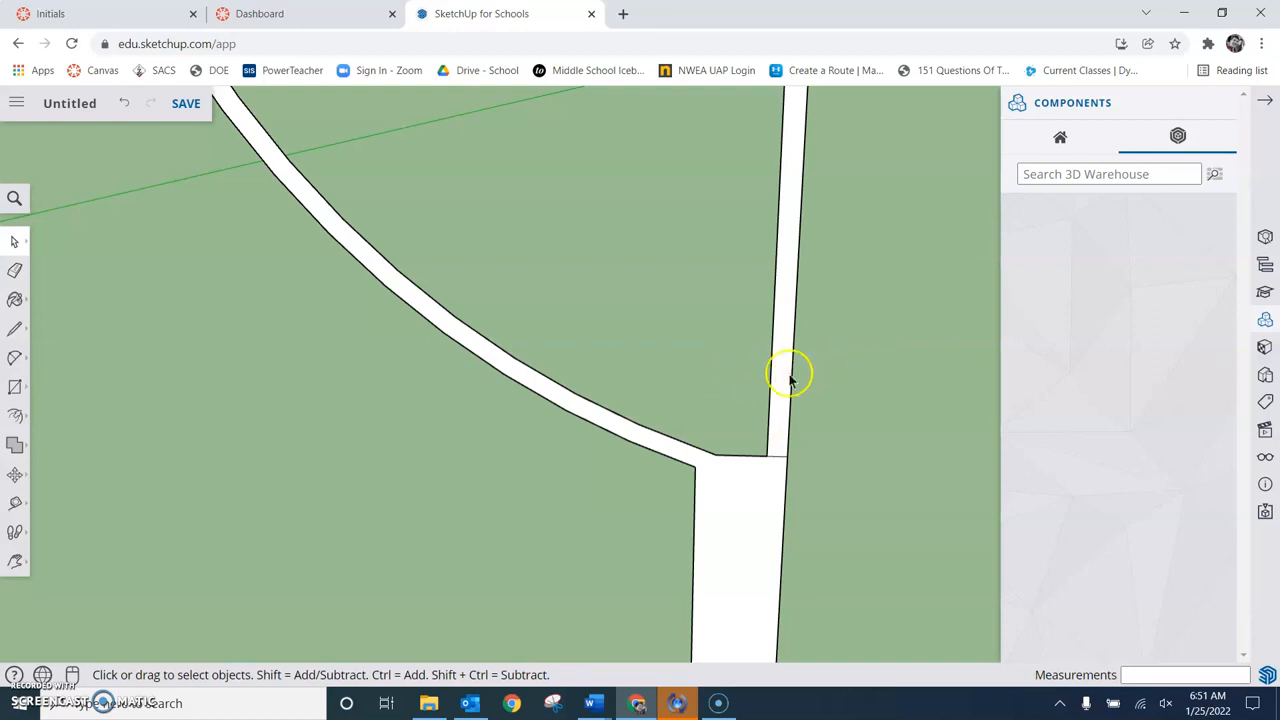
pyautogui.press('e')
pyautogui.click(773, 329)
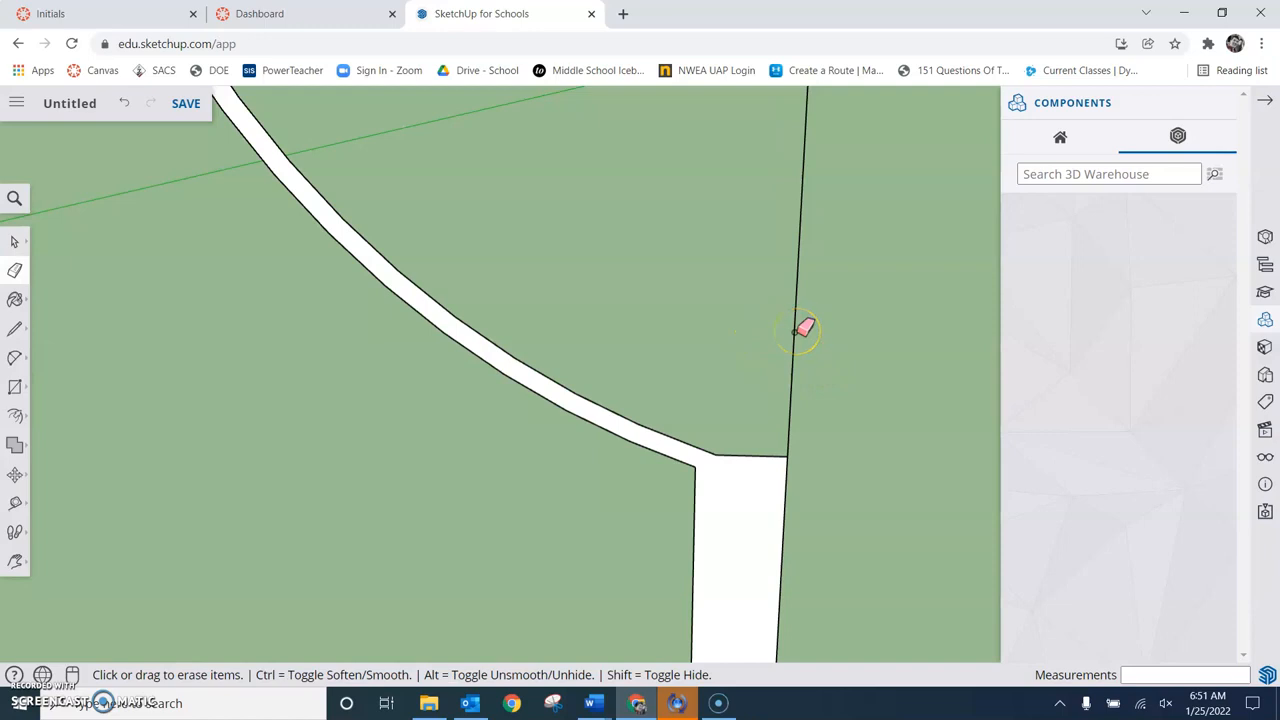
pyautogui.click(805, 327)
# Erase the leftover inner arc and straight line inside the goblet's foot
pyautogui.moveTo(789, 334); pyautogui.dragTo(779, 349, button='middle')
pyautogui.scroll(-5, 777, 350)
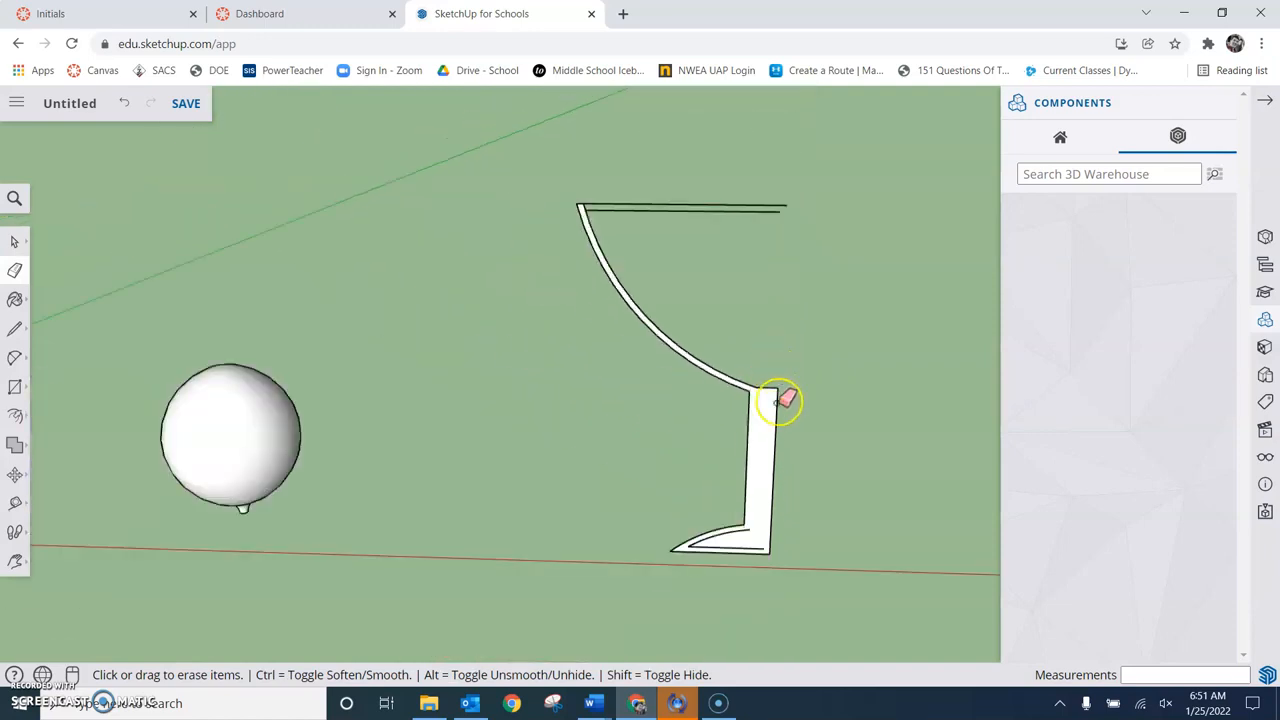
pyautogui.scroll(5, 735, 537)
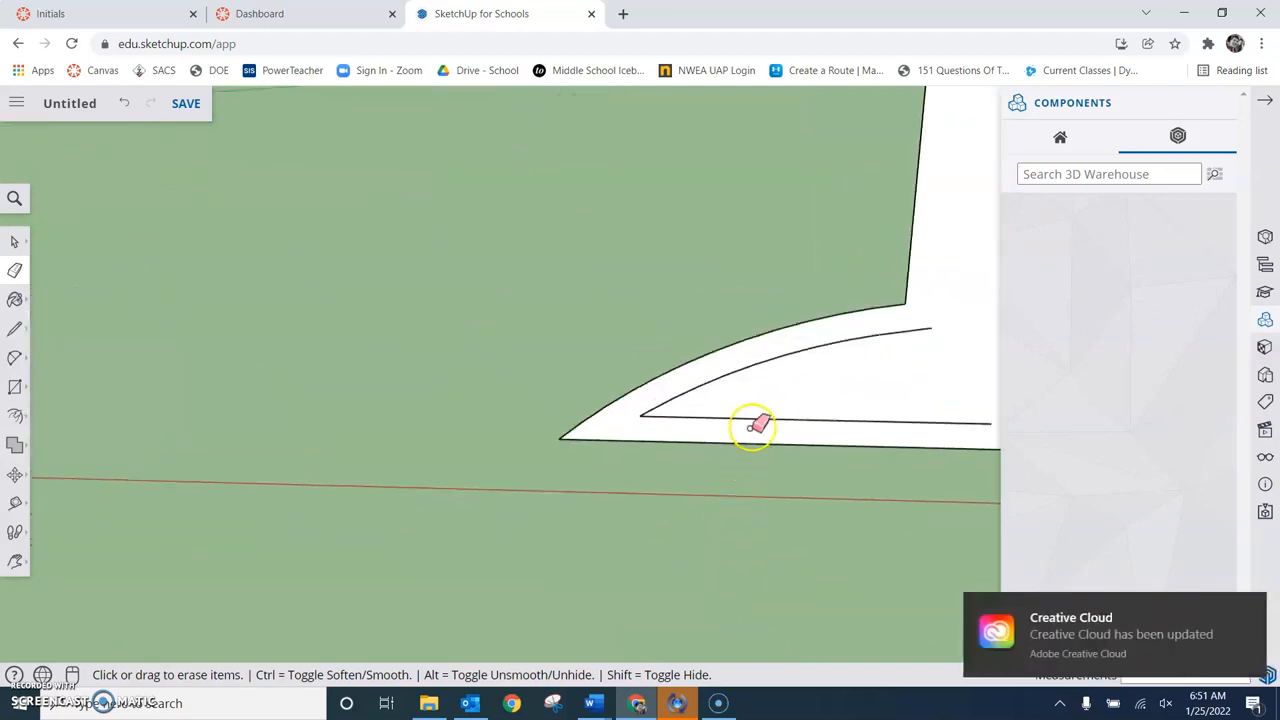
pyautogui.click(724, 376)
pyautogui.click(737, 416)
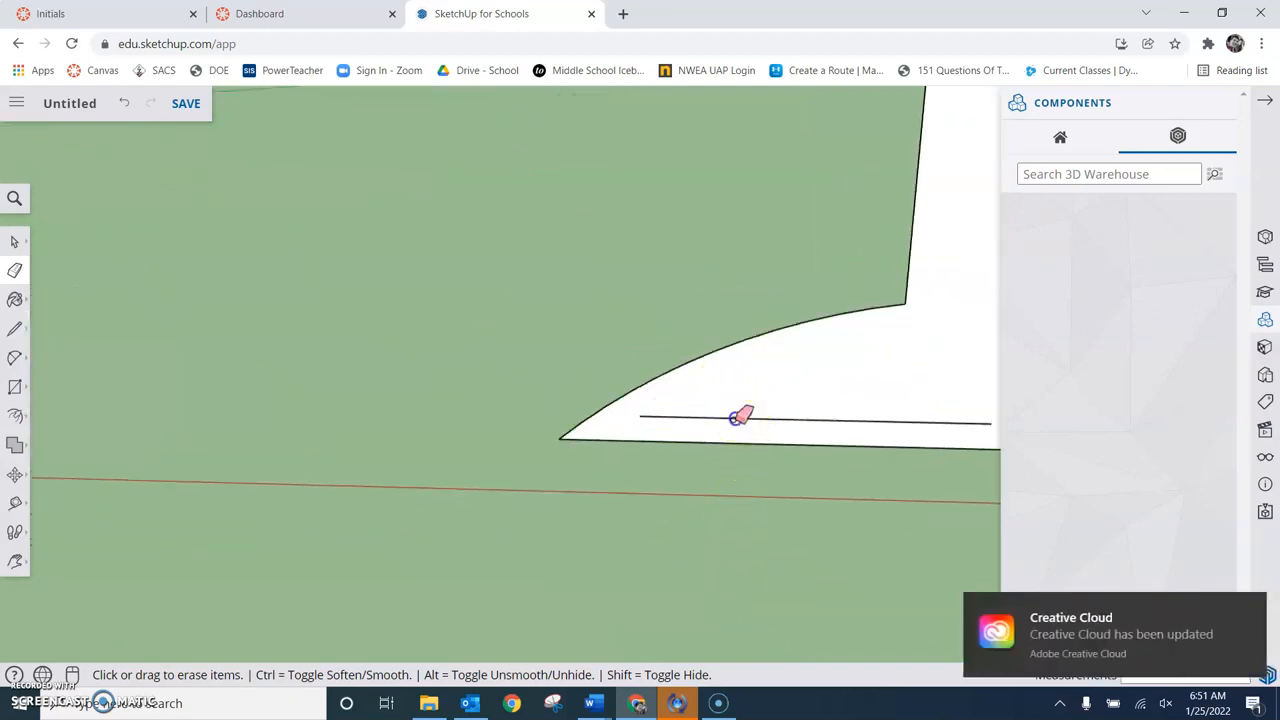
# Erase the two leftover horizontal lines extending right from the bowl's rim
pyautogui.scroll(-5, 740, 414)
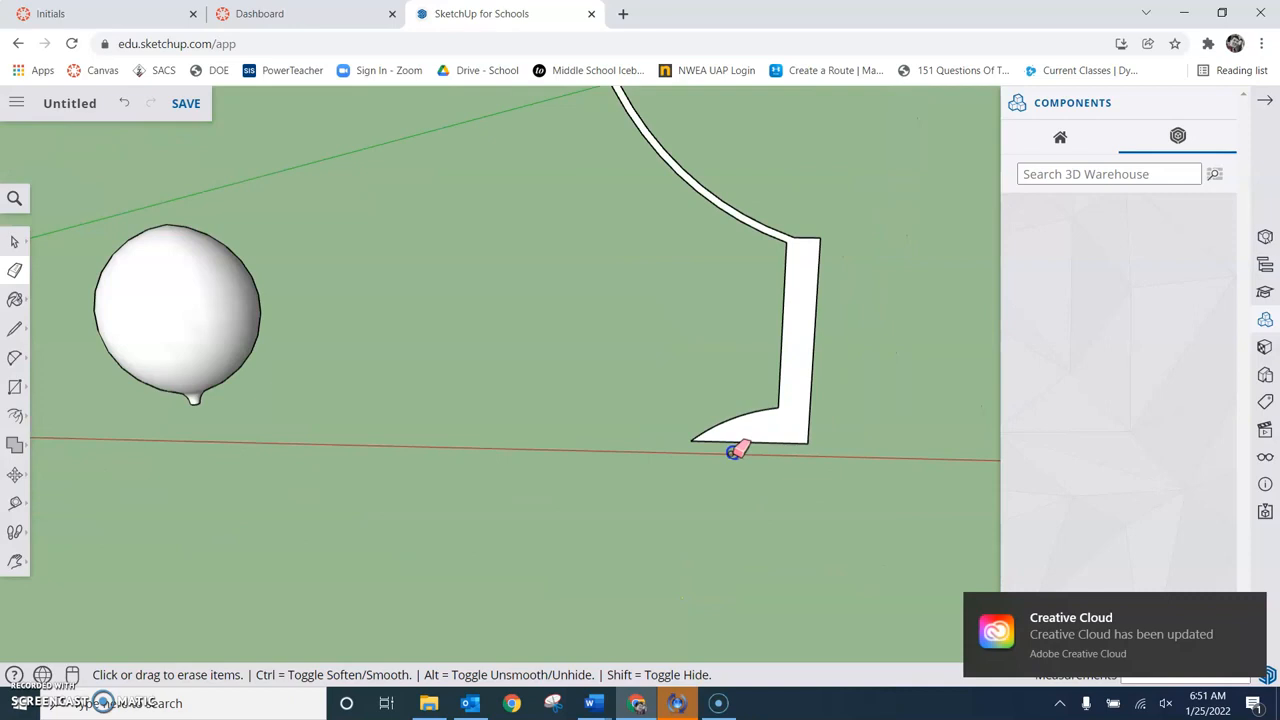
pyautogui.press('h')
pyautogui.moveTo(711, 257); pyautogui.dragTo(660, 497)
pyautogui.scroll(3, 700, 326)
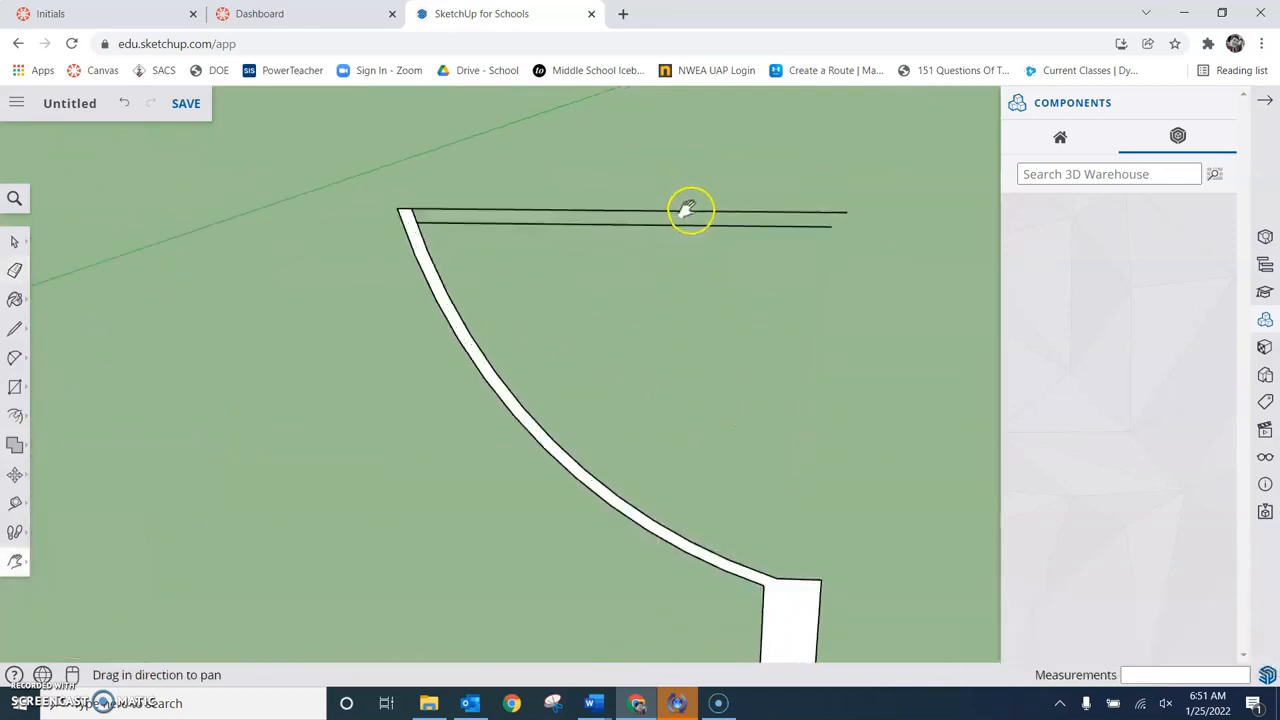
pyautogui.press('e')
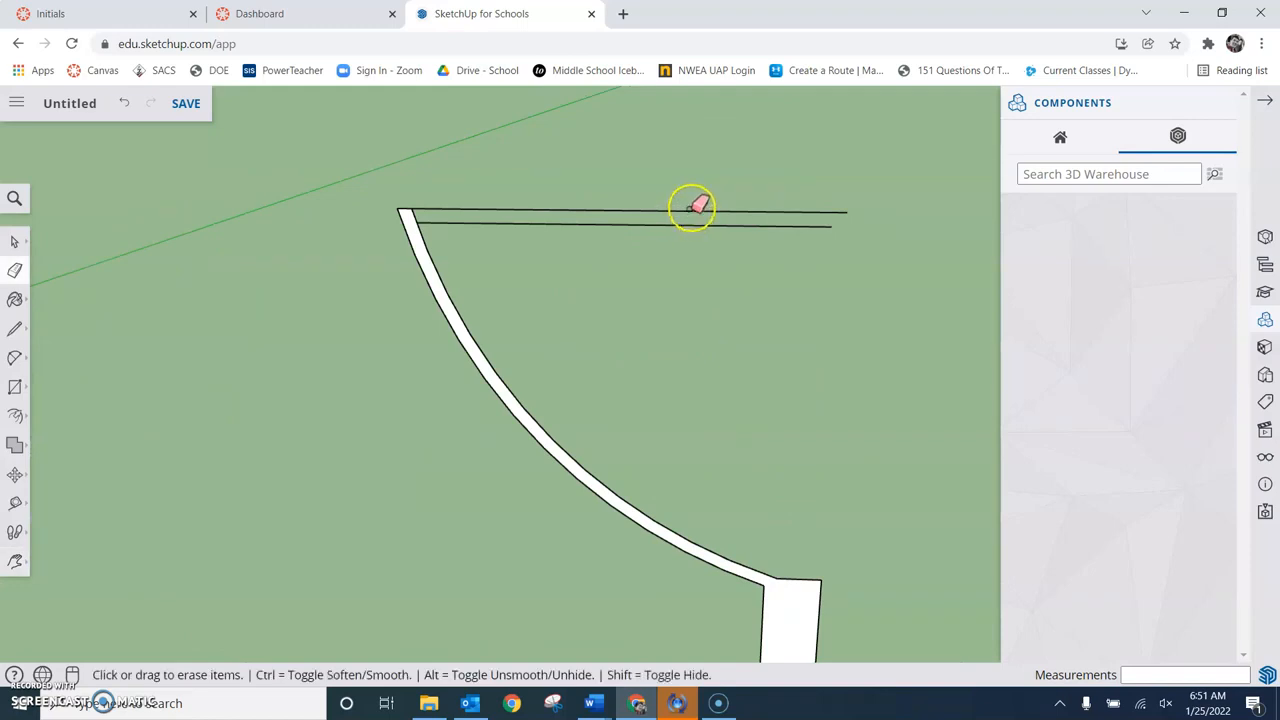
pyautogui.click(698, 222)
pyautogui.click(701, 210)
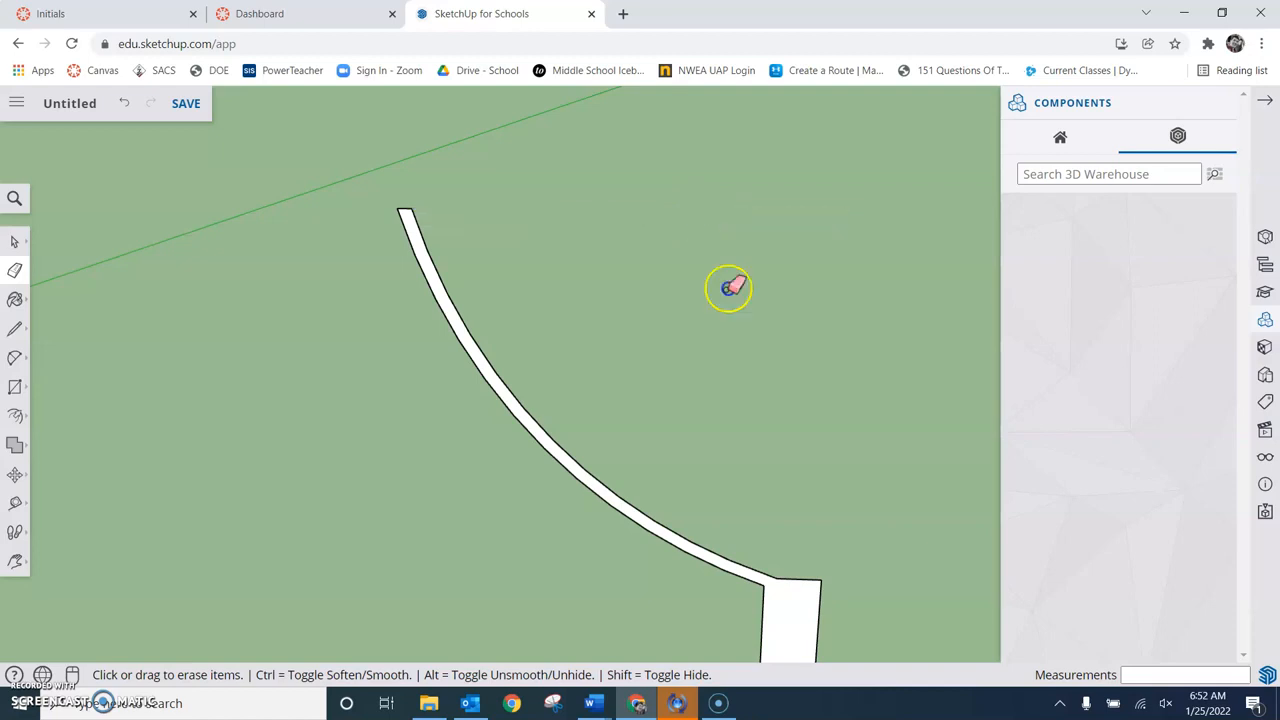
# Draw a horizontal circle wider than the foot, centred on the lower right corner of the goblet profile
pyautogui.scroll(-5, 751, 426)
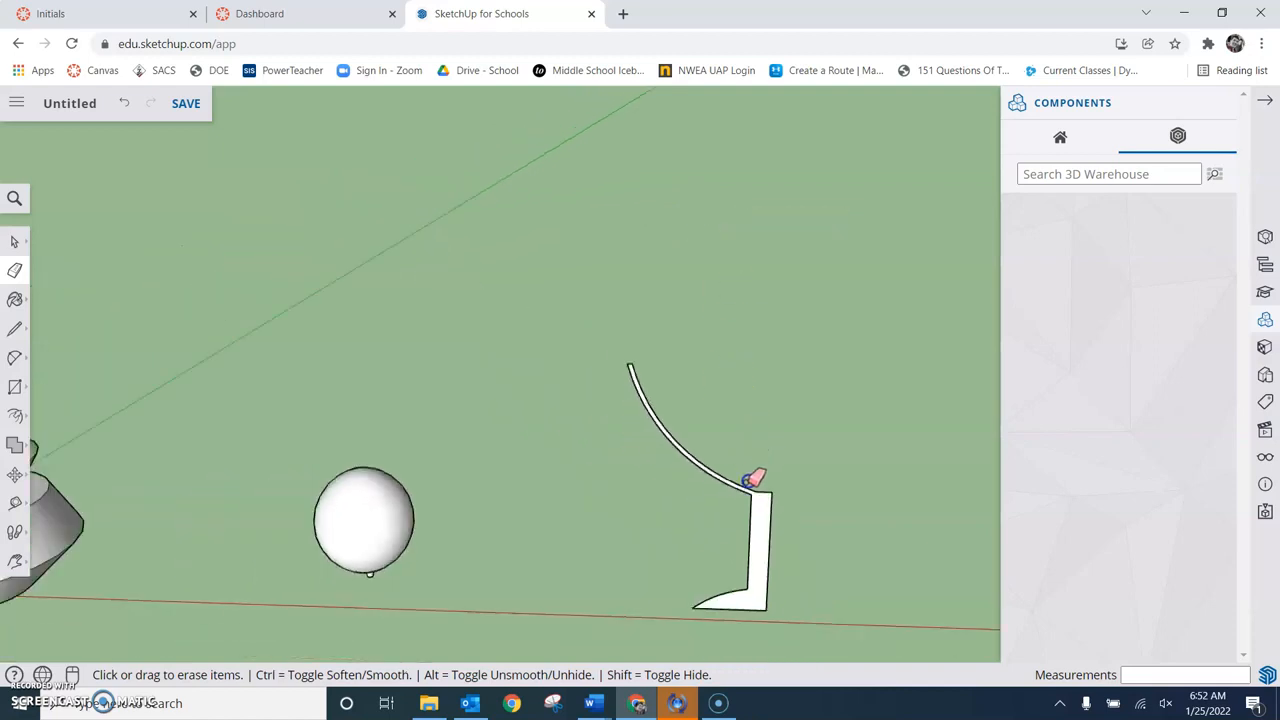
pyautogui.click(781, 617)
pyautogui.scroll(5, 770, 640)
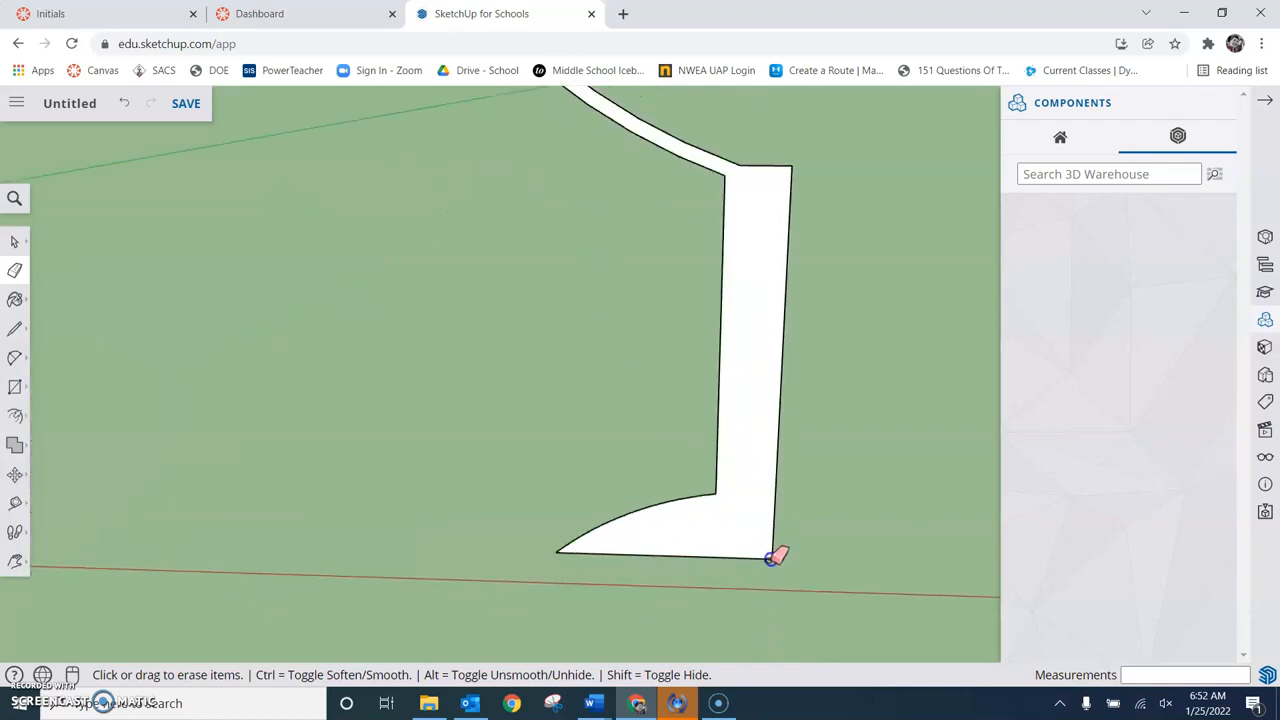
pyautogui.press('c')
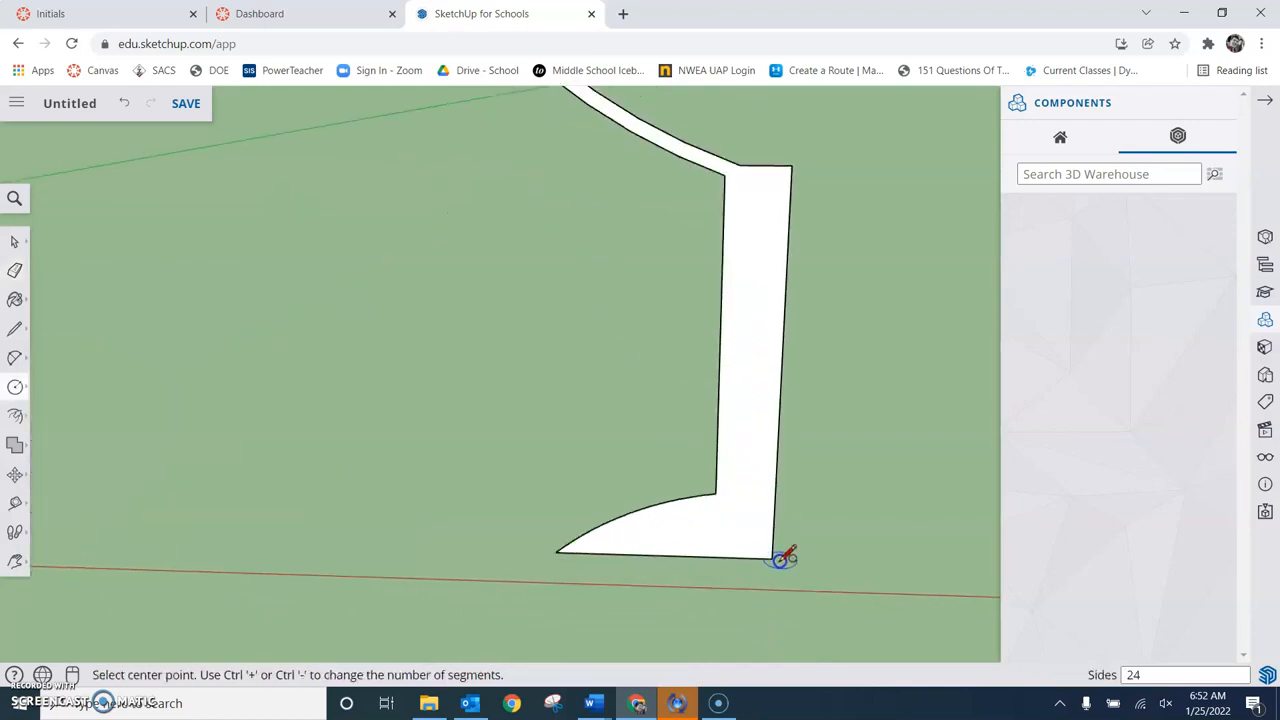
pyautogui.click(772, 558)
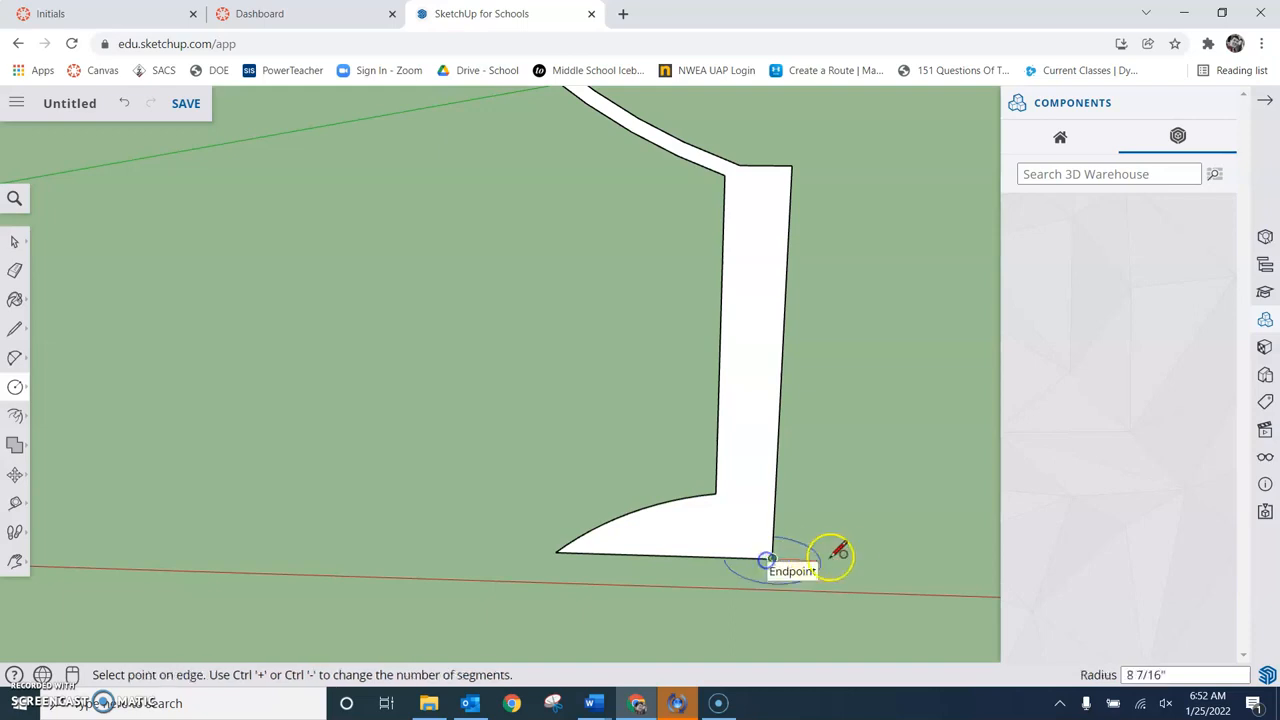
pyautogui.click(920, 443)
# Revolve the goblet profile around the circular face with Follow Me to form the solid goblet
pyautogui.scroll(-2, 895, 465)
pyautogui.scroll(-1, 895, 465)
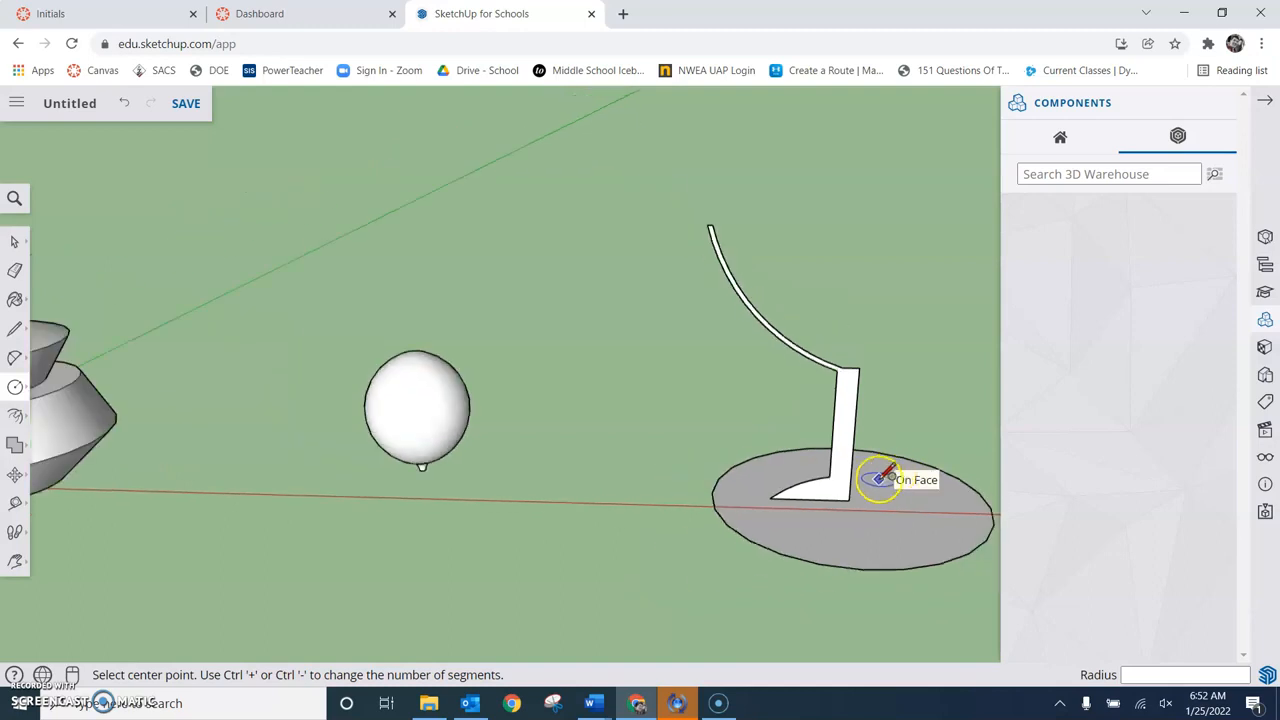
pyautogui.press('h')
pyautogui.moveTo(893, 378); pyautogui.dragTo(694, 380)
pyautogui.press('space')
pyautogui.click(728, 503)
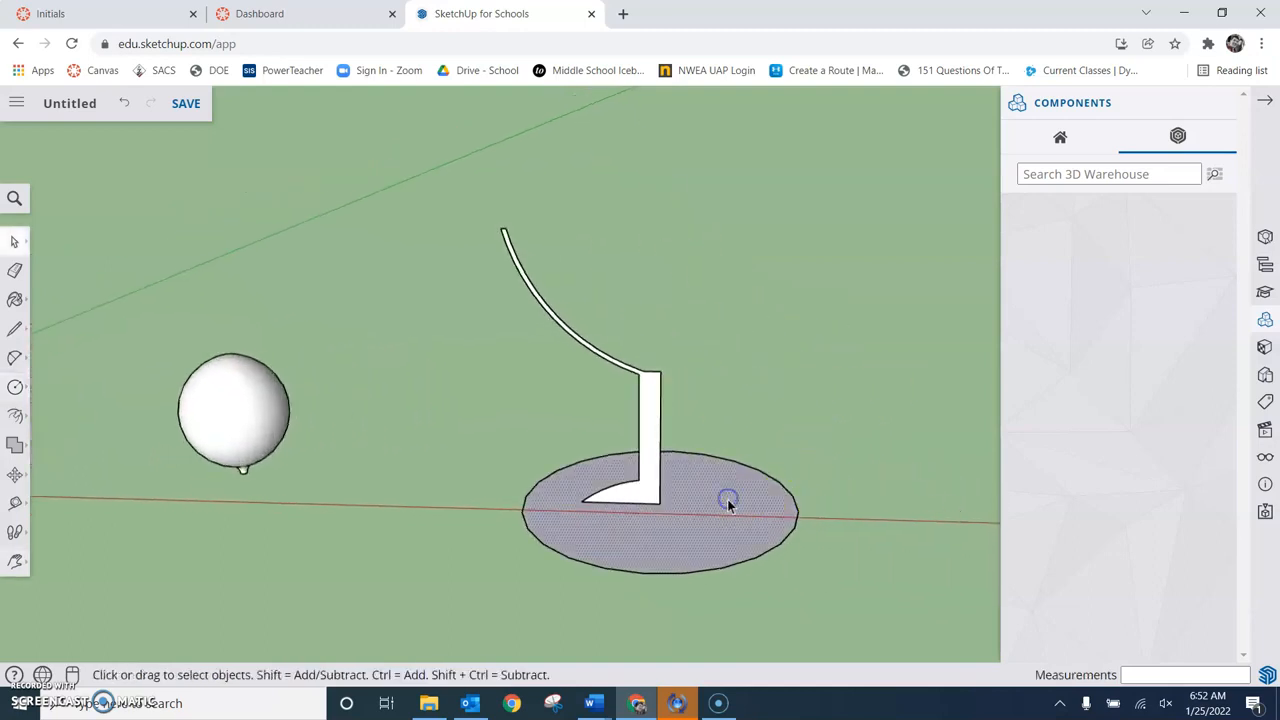
pyautogui.click(20, 420)
pyautogui.click(60, 415)
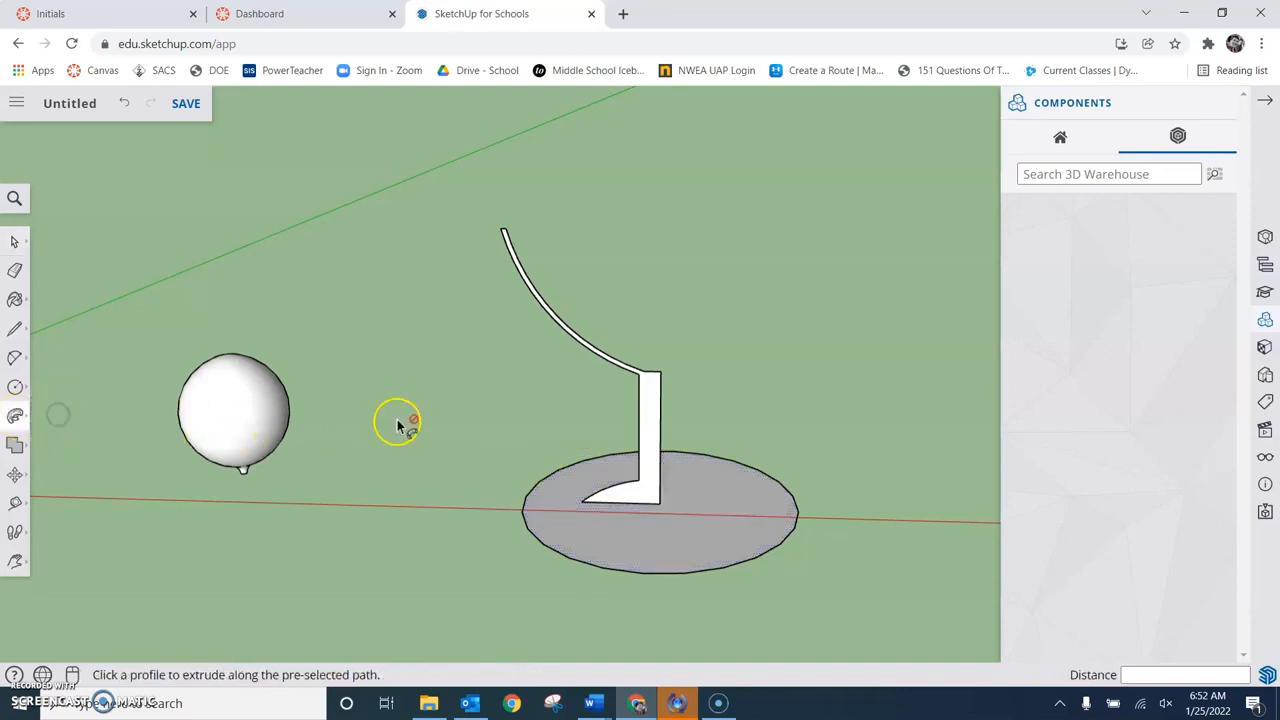
pyautogui.click(648, 403)
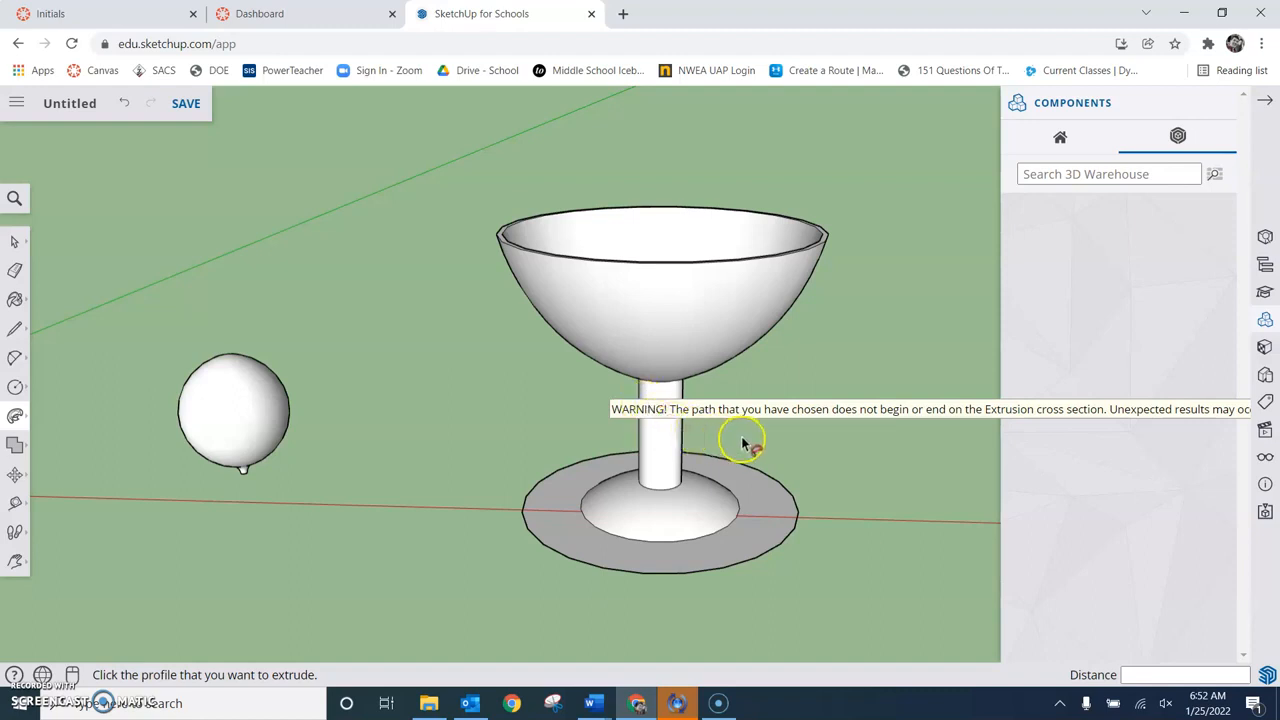
# Erase the leftover path circle around the goblet's foot
pyautogui.press('h')
pyautogui.moveTo(849, 334); pyautogui.dragTo(766, 563)
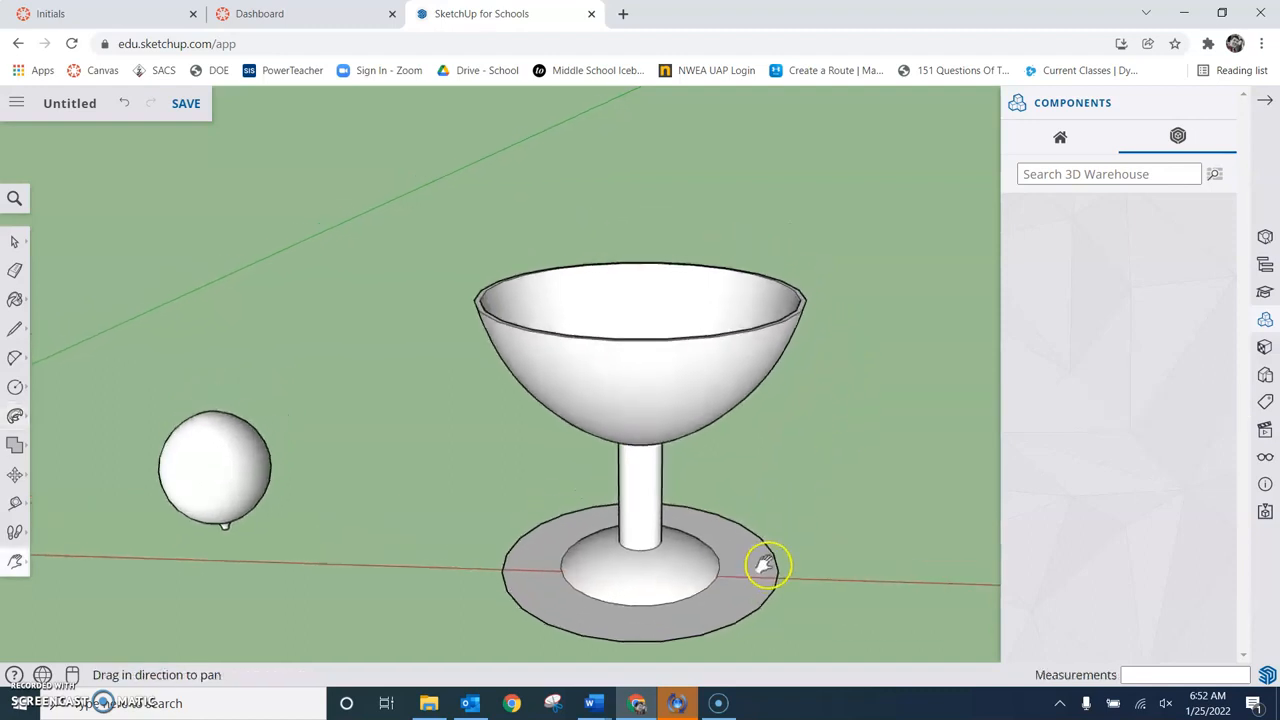
pyautogui.moveTo(726, 274)
pyautogui.mouseDown()
pyautogui.moveTo(703, 300)
pyautogui.moveTo(720, 274)
pyautogui.moveTo(649, 534)
pyautogui.moveTo(694, 346)
pyautogui.moveTo(680, 366)
pyautogui.mouseUp()
pyautogui.press('o')
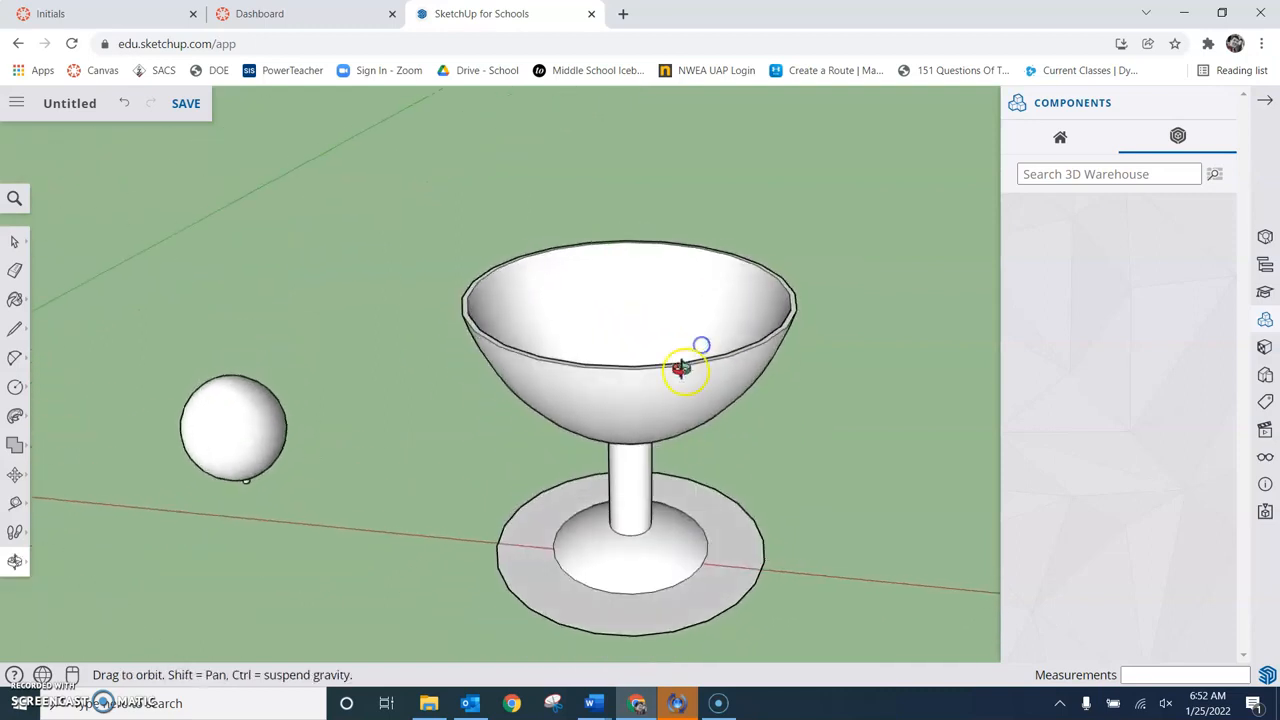
pyautogui.press('e')
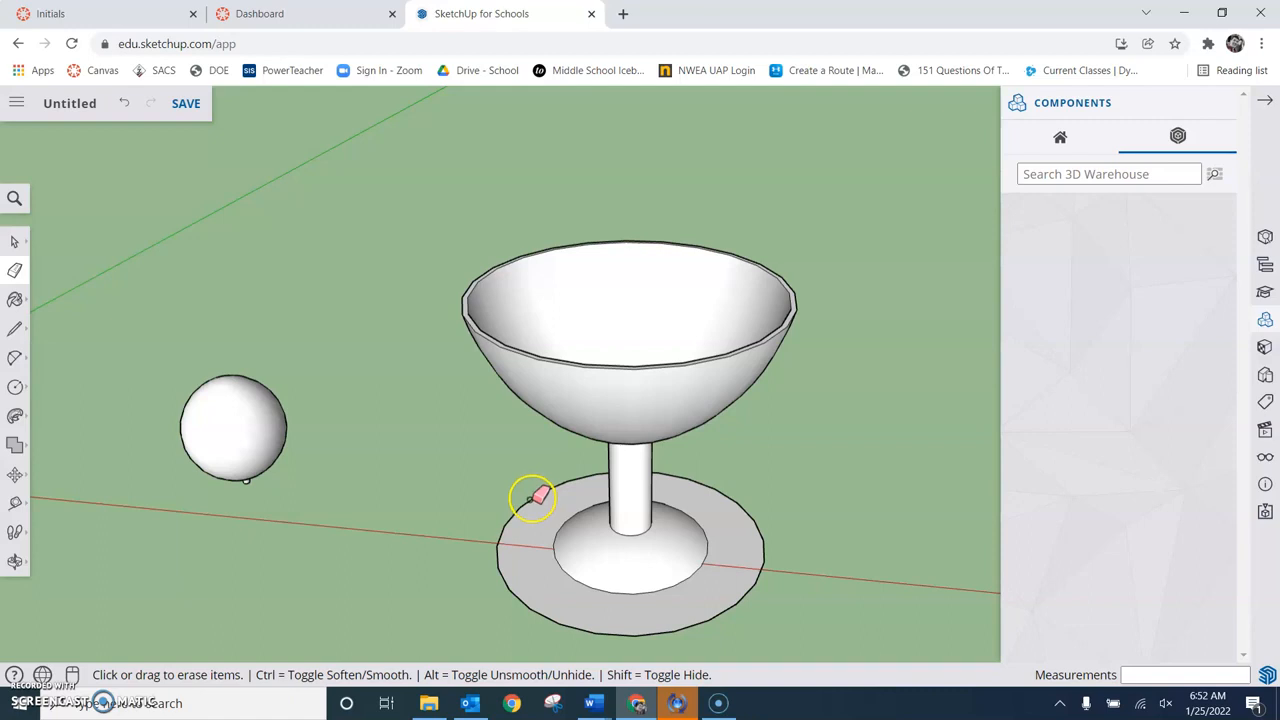
pyautogui.click(533, 496)
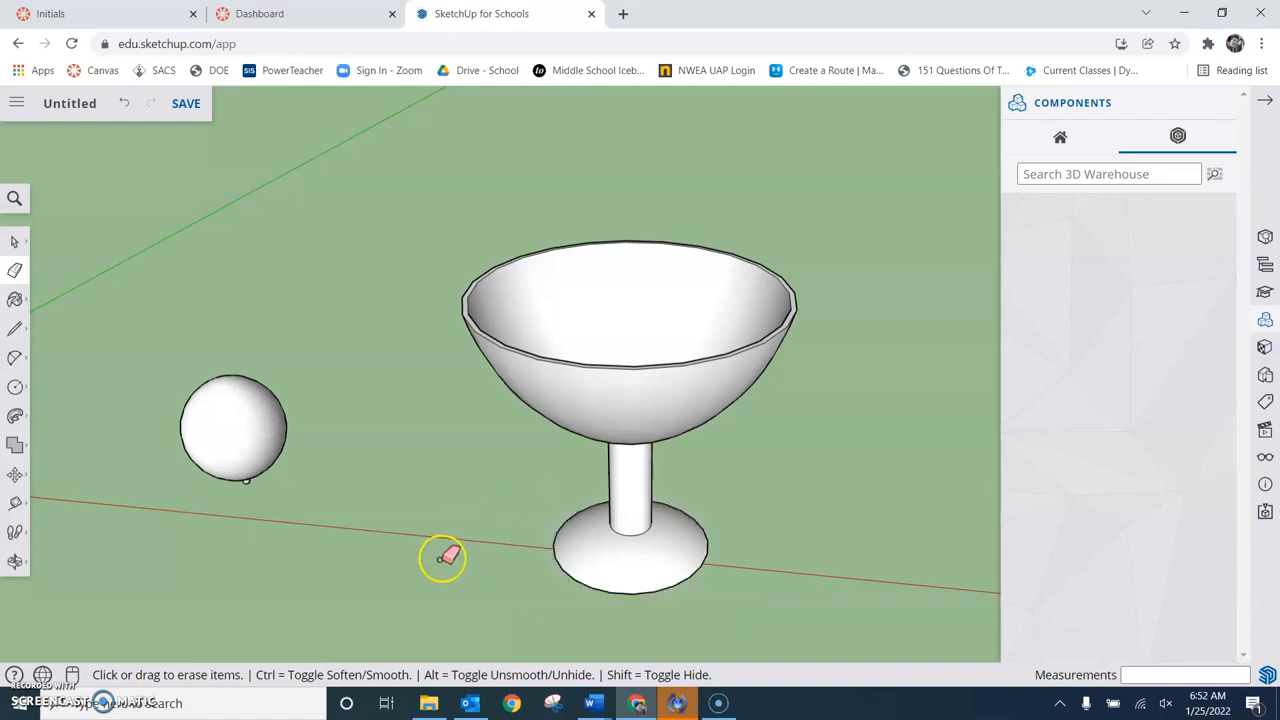
# Draw an upright rectangle about 9' 6" wide by 14' high along the red axis, to the right of the goblet
pyautogui.press('o')
pyautogui.moveTo(600, 629); pyautogui.dragTo(634, 577)
pyautogui.press('h')
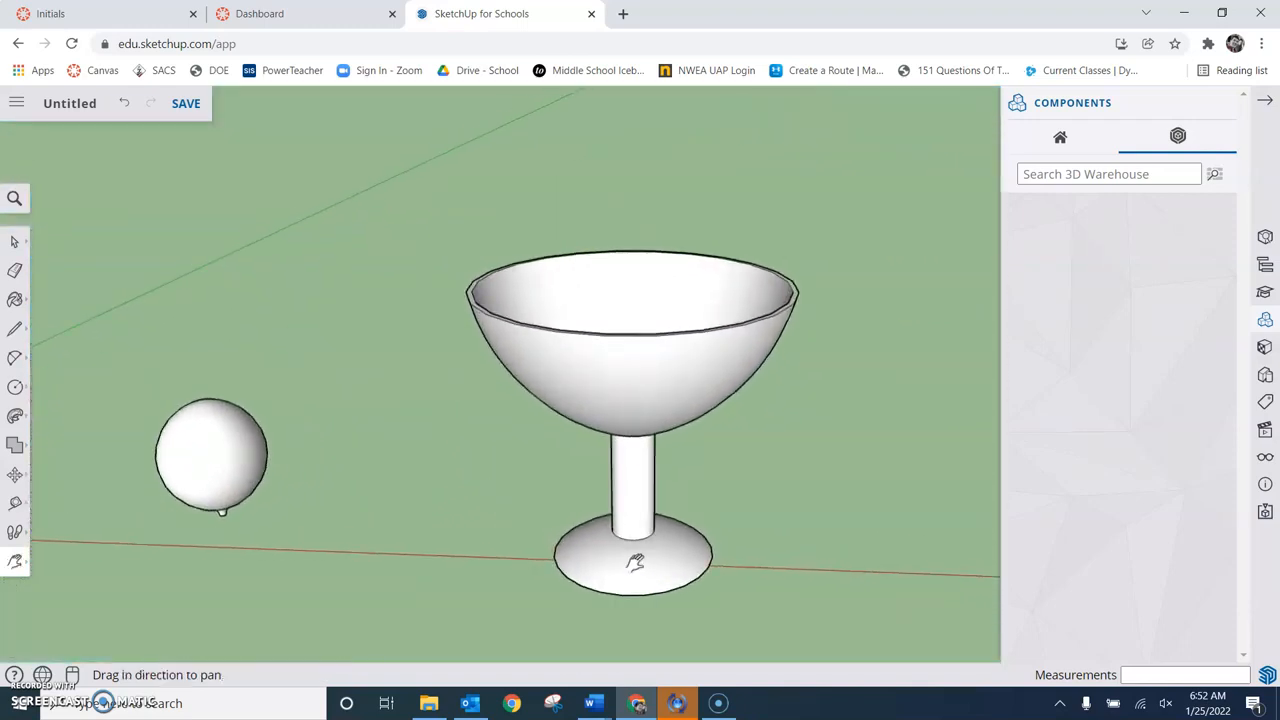
pyautogui.moveTo(817, 481); pyautogui.dragTo(161, 477)
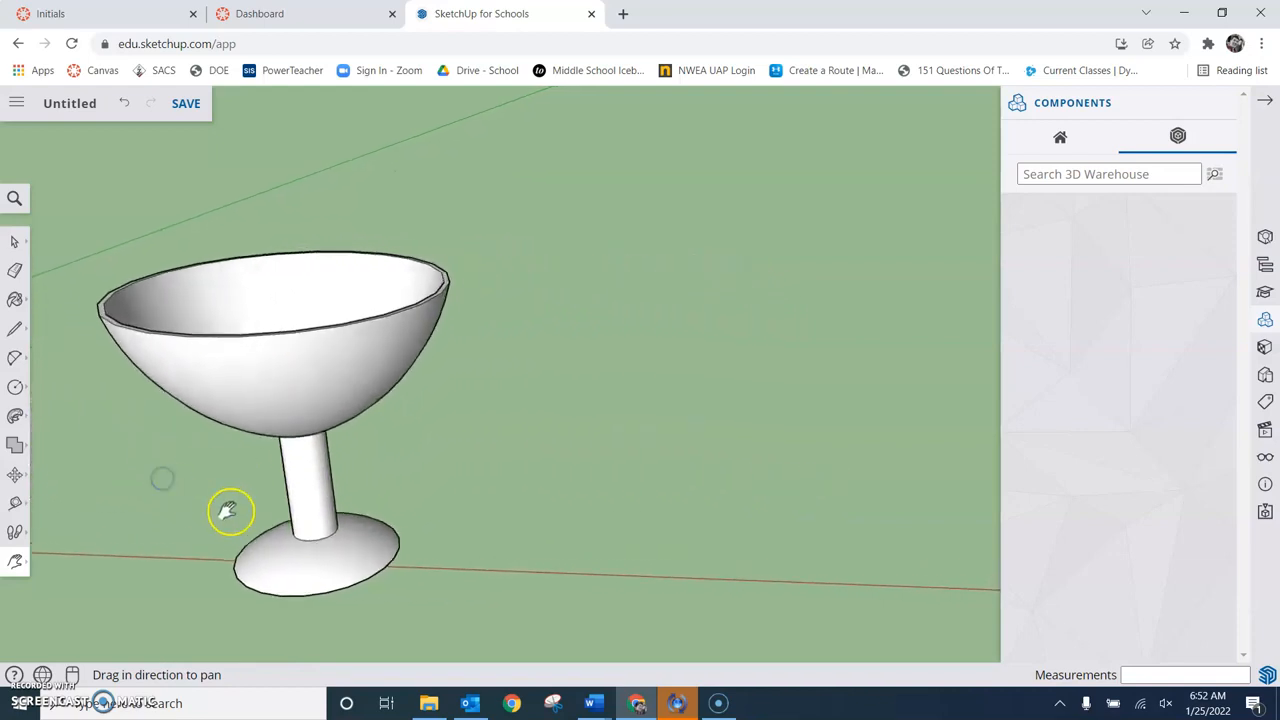
pyautogui.press('r')
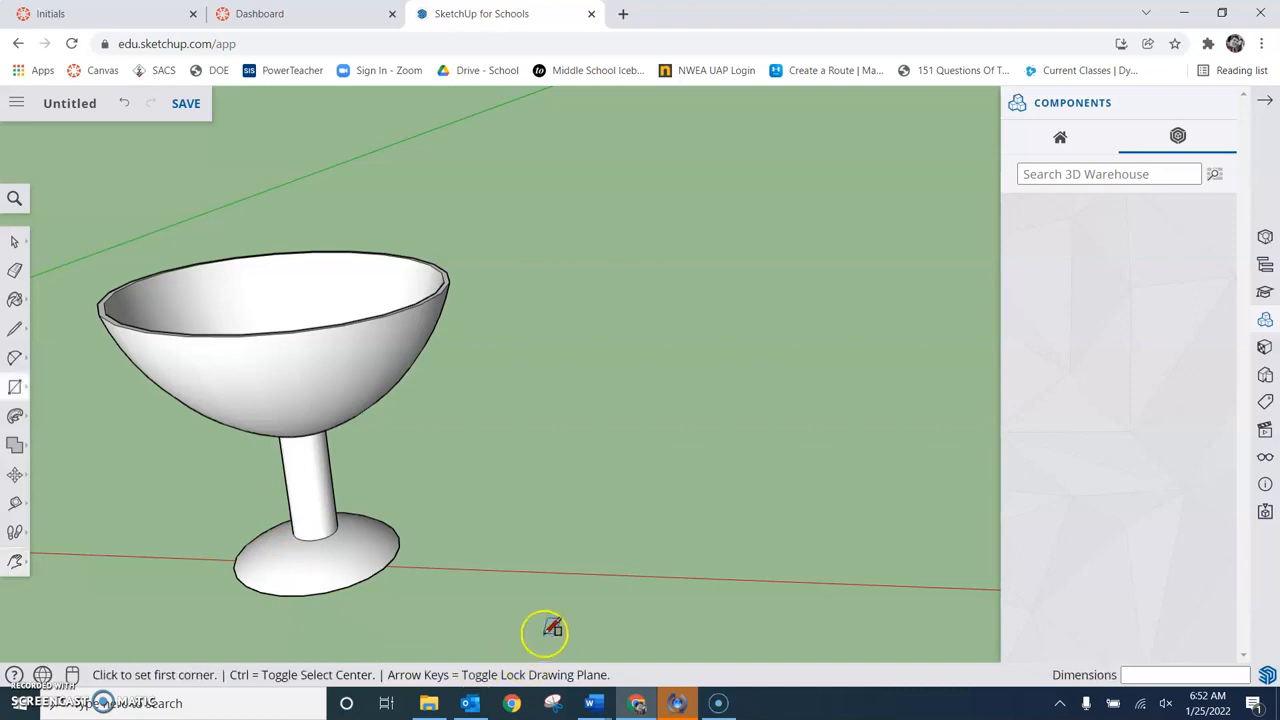
pyautogui.click(630, 569)
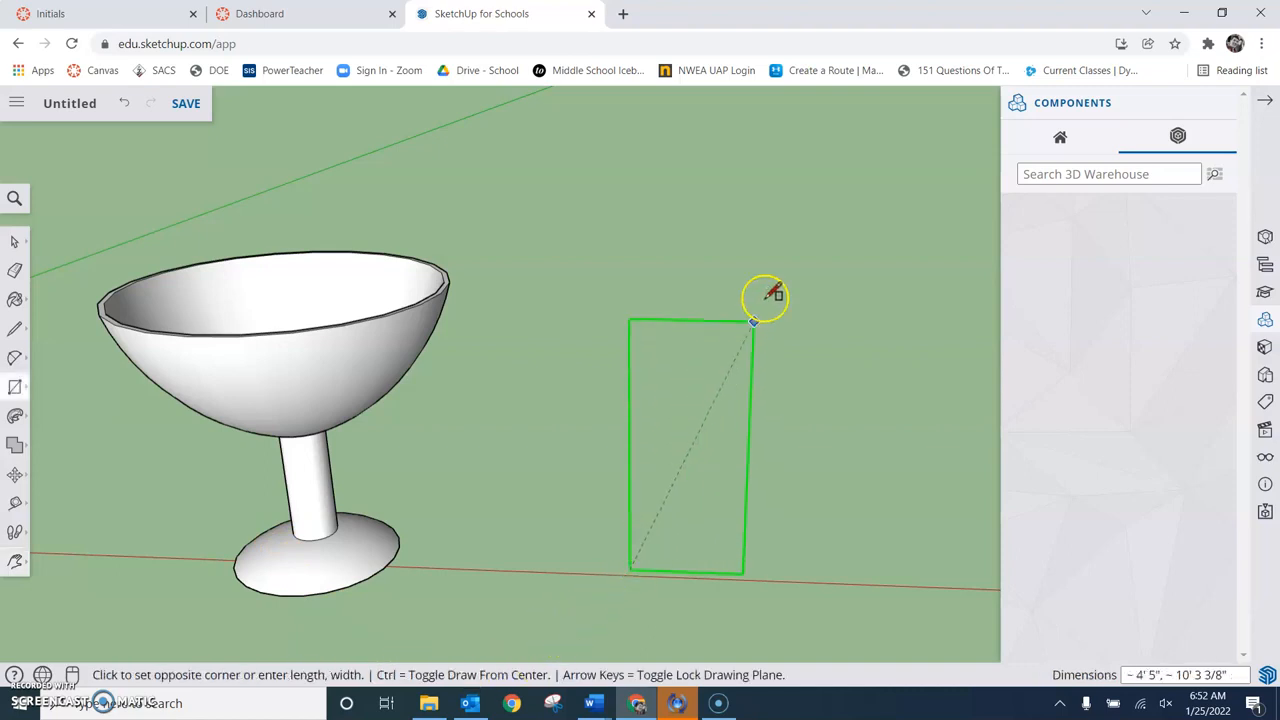
pyautogui.click(910, 215)
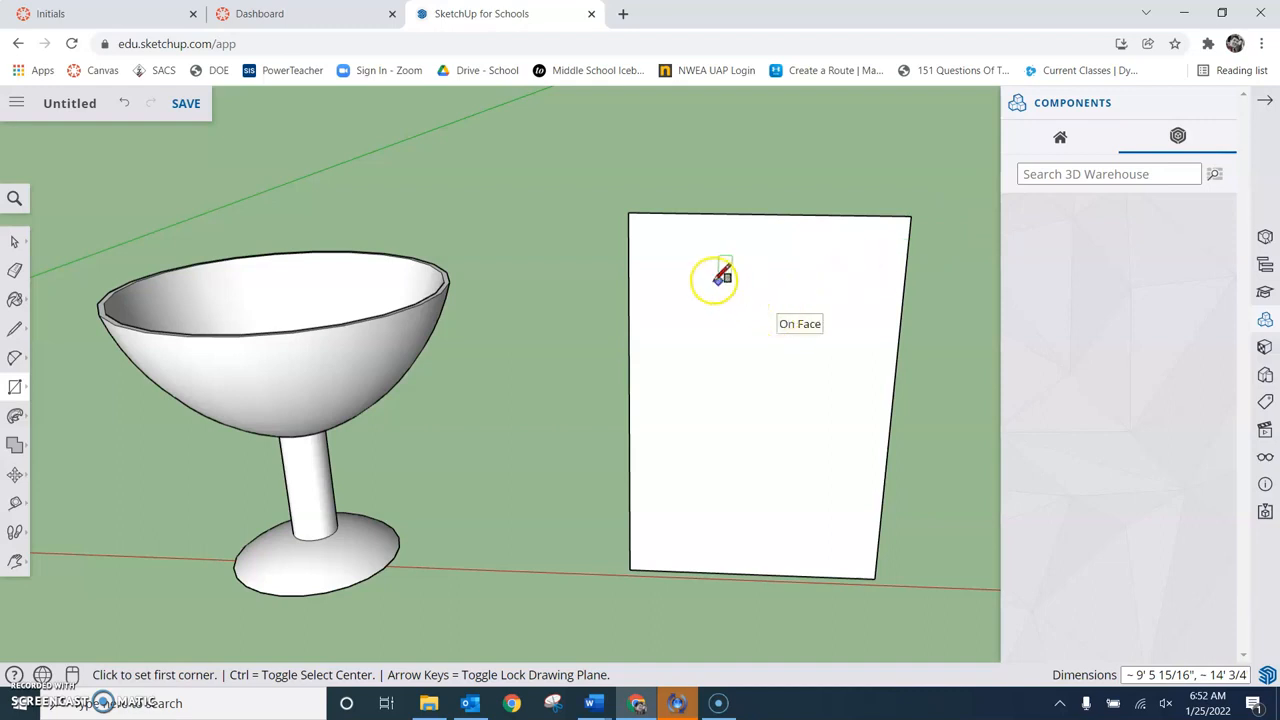
pyautogui.scroll(3, 722, 278)
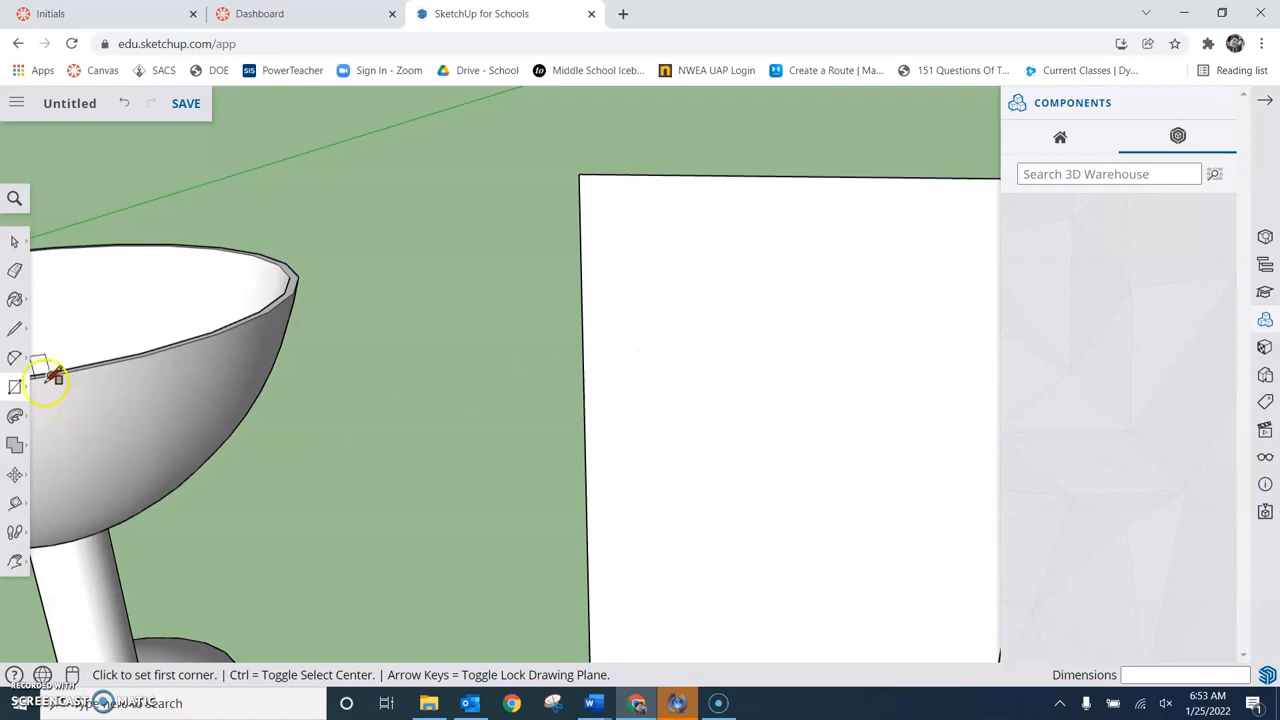
pyautogui.click(15, 328)
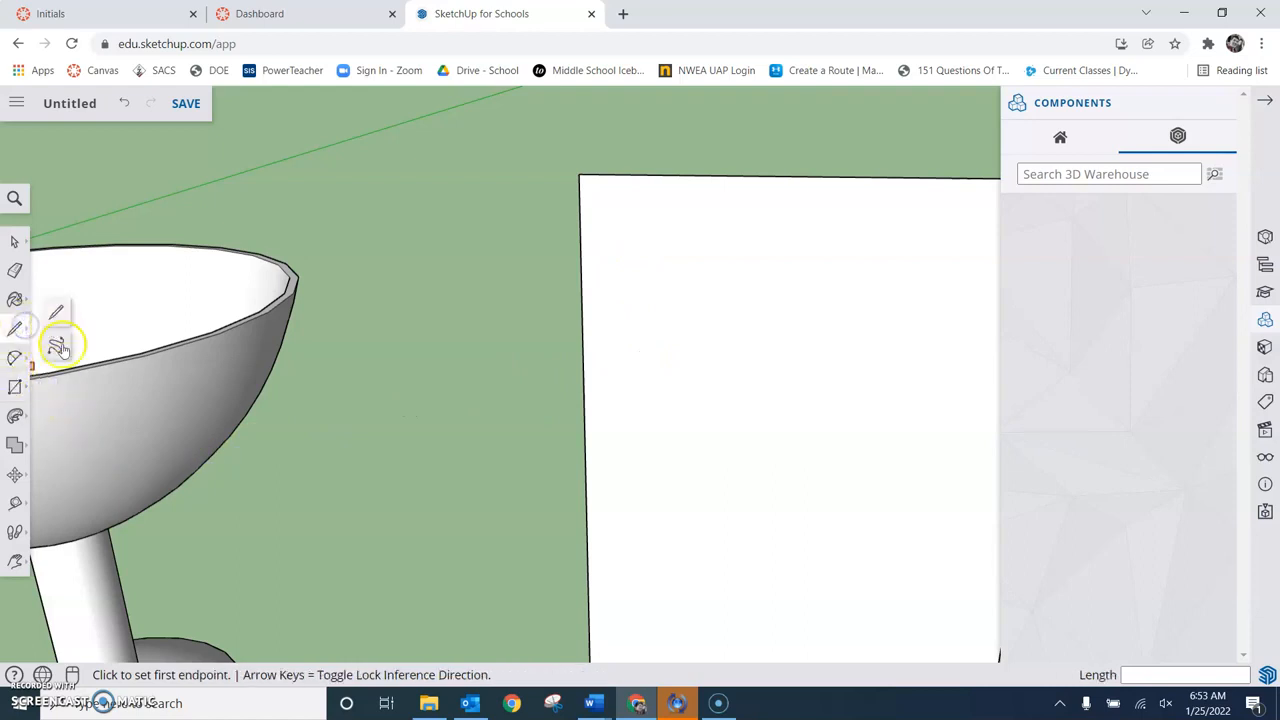
pyautogui.click(58, 347)
pyautogui.moveTo(609, 173); pyautogui.dragTo(605, 180)
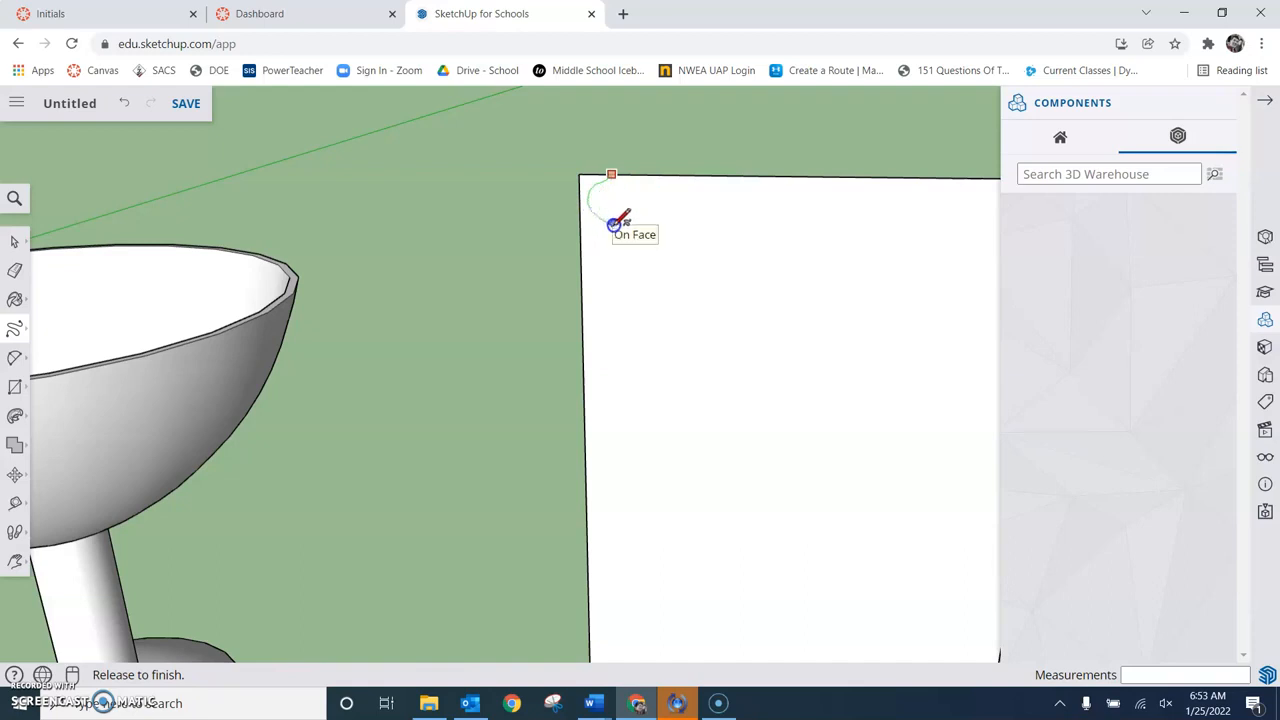
pyautogui.moveTo(615, 225); pyautogui.dragTo(617, 247)
pyautogui.moveTo(642, 355); pyautogui.dragTo(686, 640)
pyautogui.hotkey('ctrl', 'z')
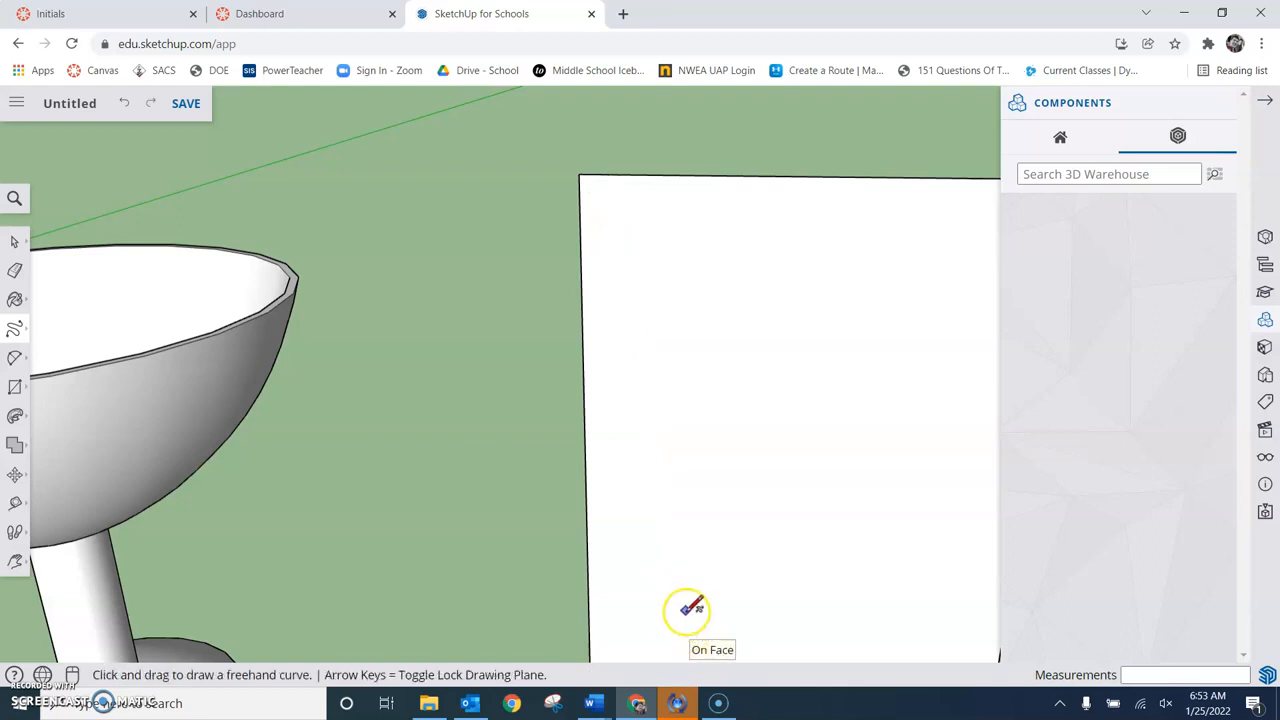
# Draw a small half-round arc bulging outward on the rectangle's face, just below its top edge near the upper left corner, for the rim
pyautogui.press('a')
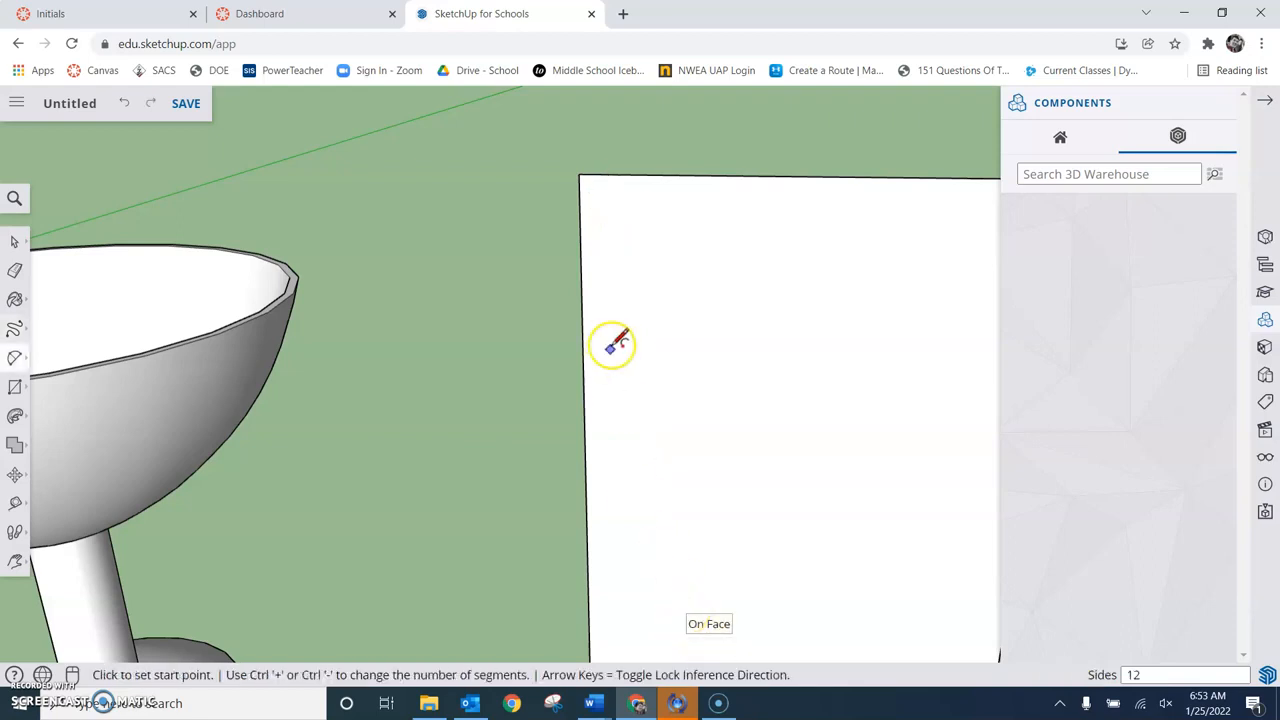
pyautogui.click(604, 176)
pyautogui.click(601, 198)
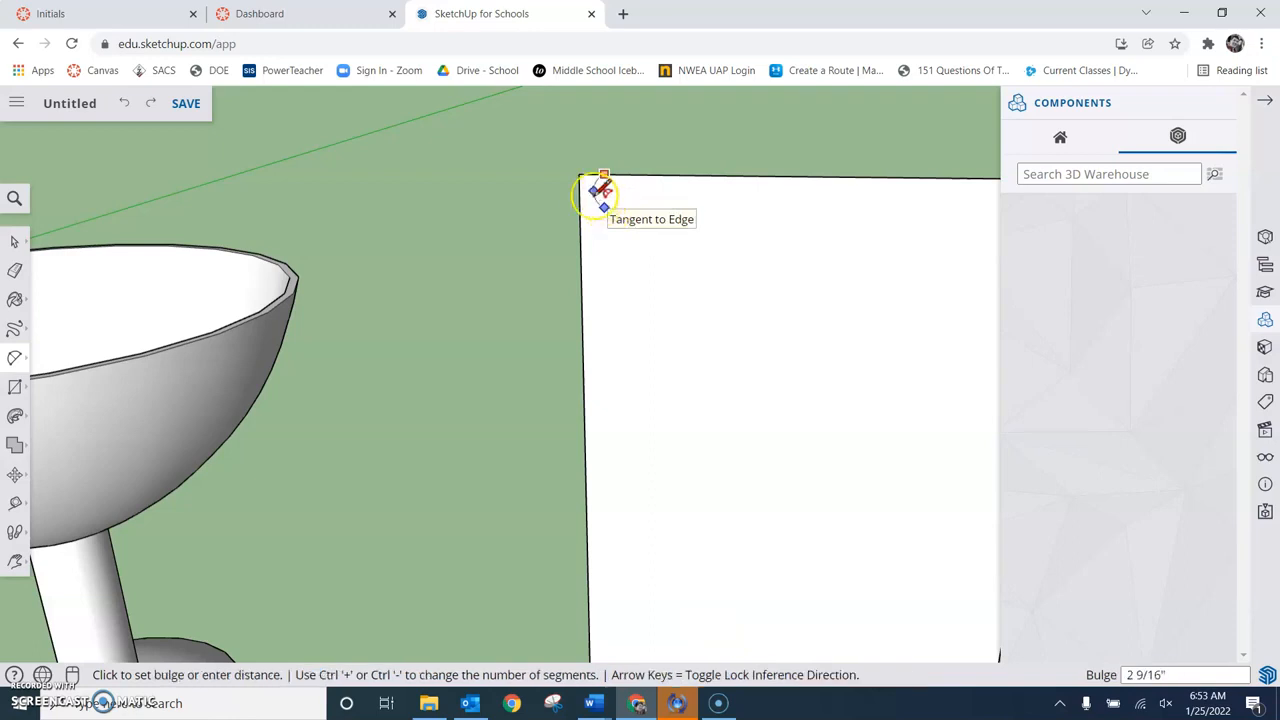
pyautogui.click(600, 190)
# Draw a slanted line about 13' 6" long from the arc's lower end to the bottom edge, and a second line from bottom to top edge
pyautogui.scroll(-5, 680, 295)
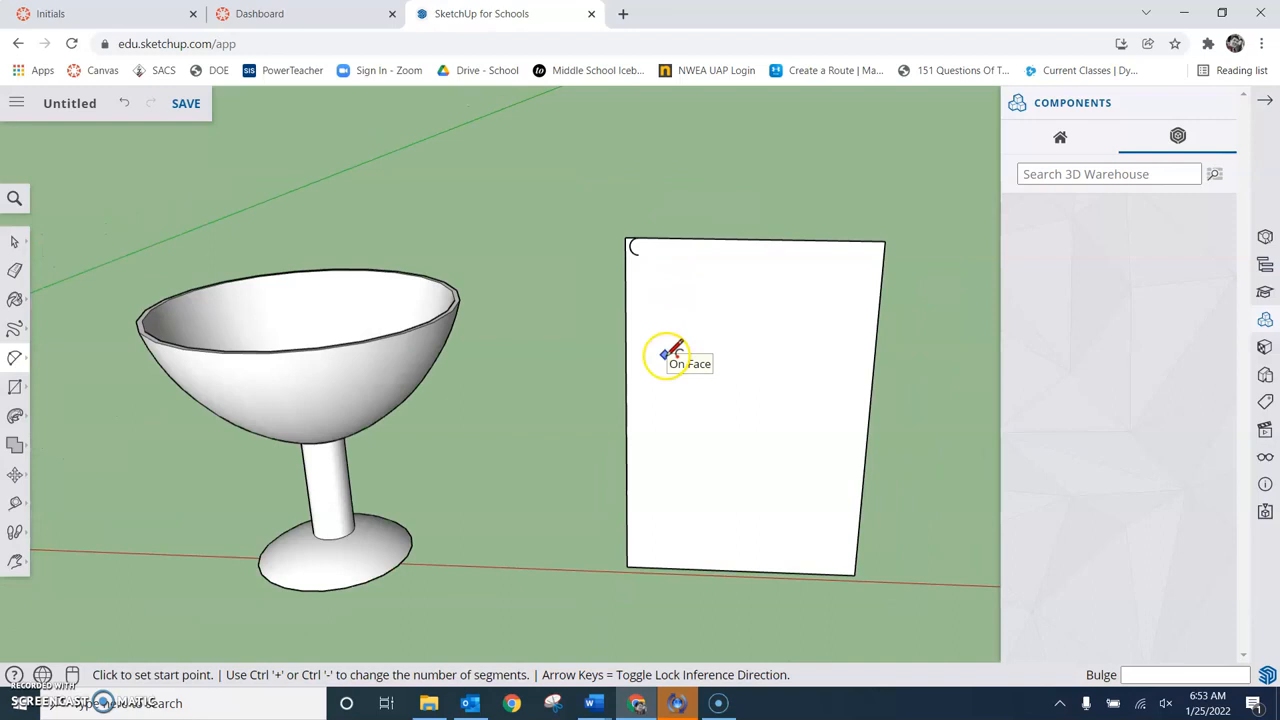
pyautogui.press('l')
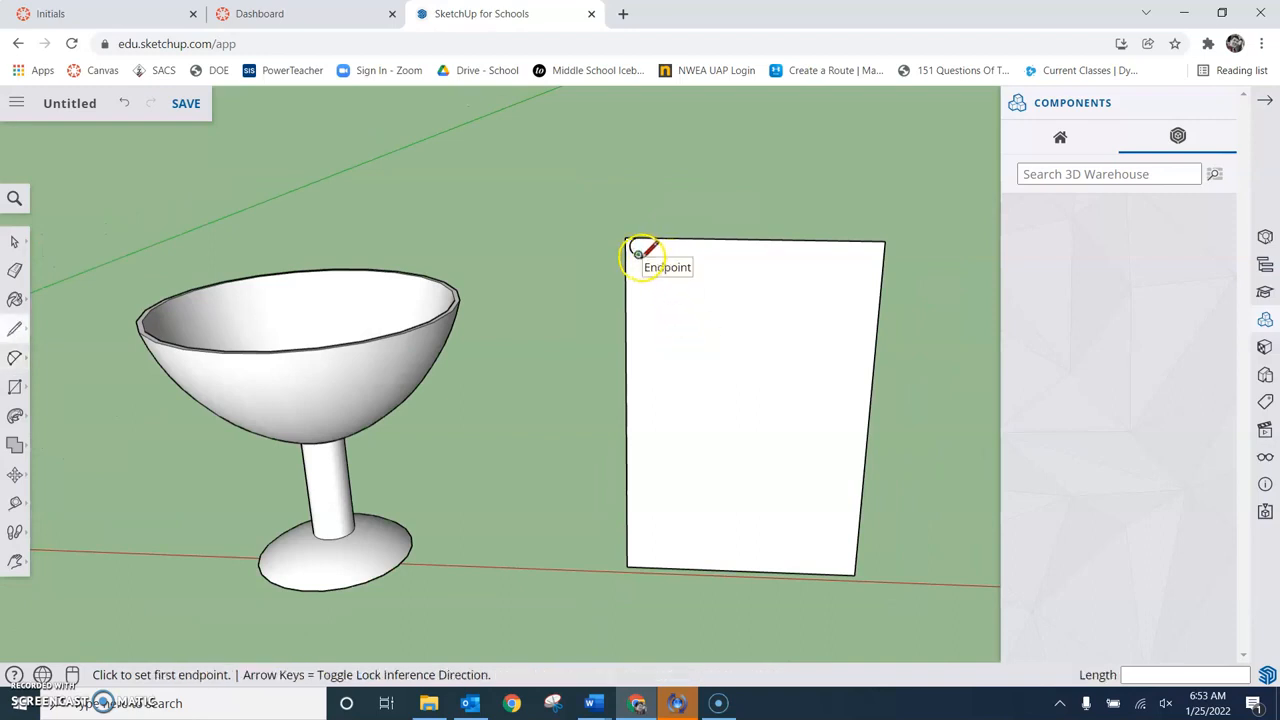
pyautogui.click(637, 253)
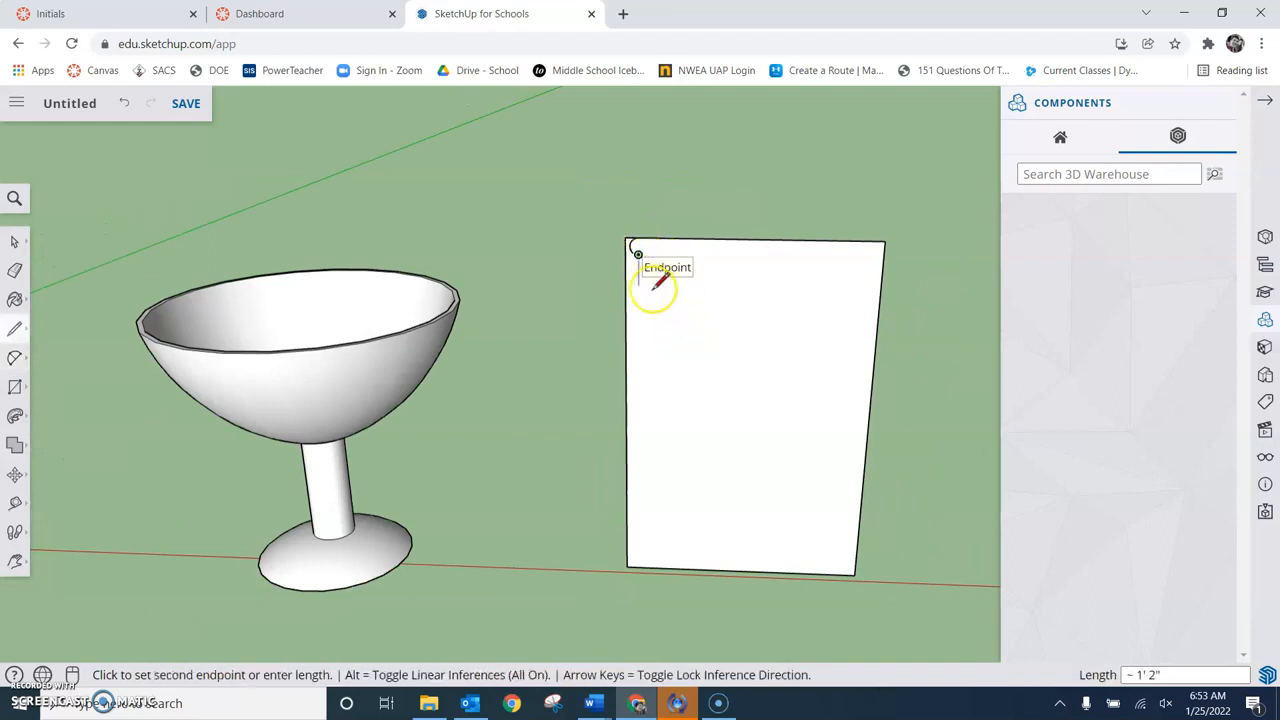
pyautogui.click(673, 567)
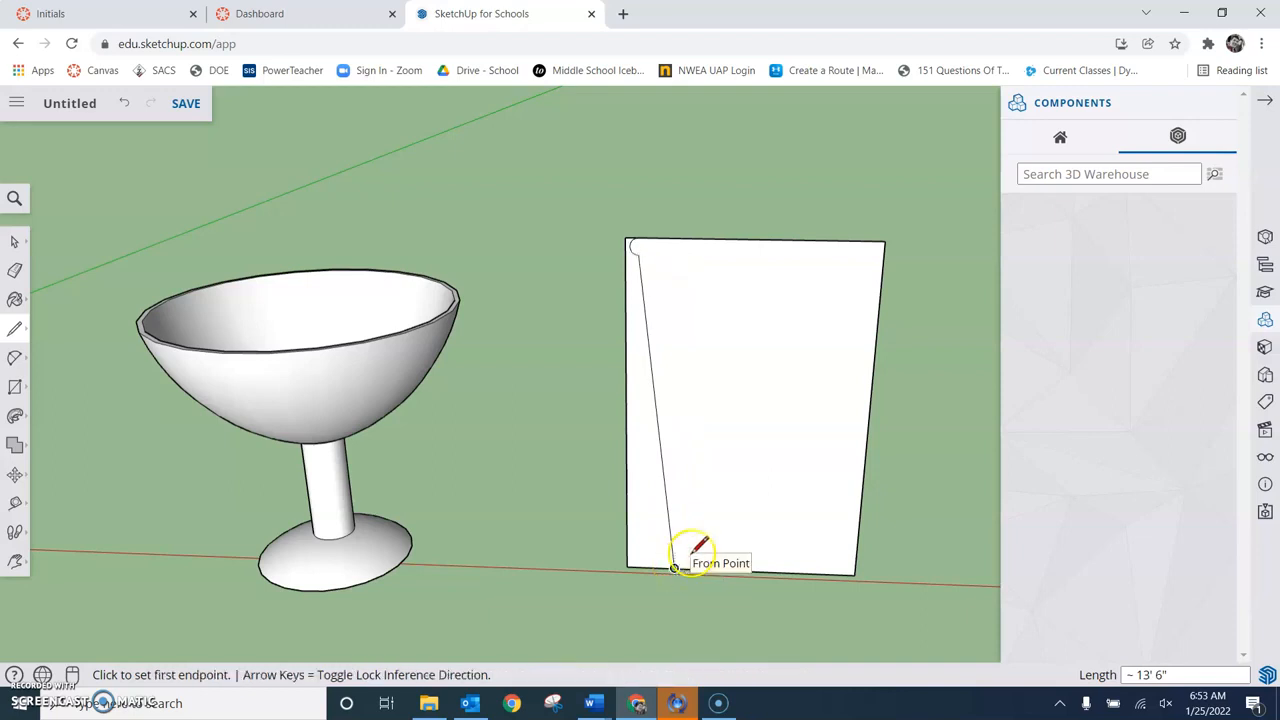
pyautogui.click(784, 572)
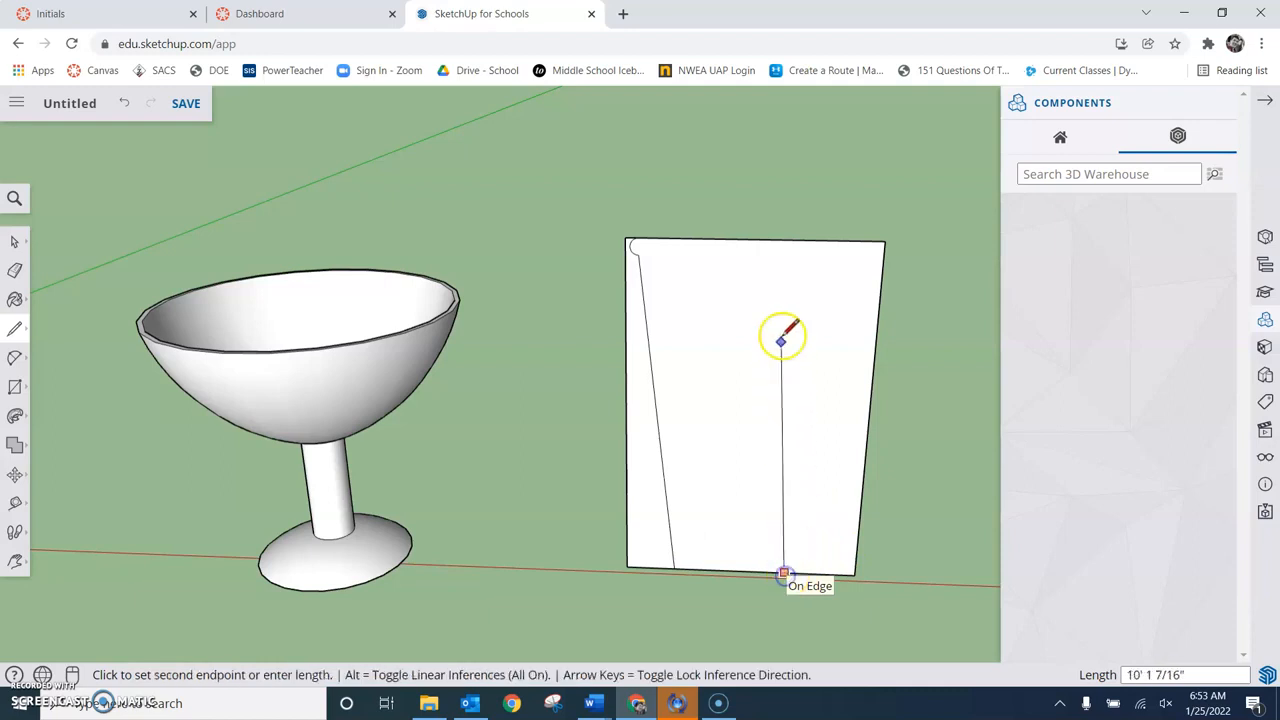
pyautogui.click(801, 241)
# Delete the two waste faces outside the slanted wall line and the second line, leaving the middle profile face
pyautogui.press('space')
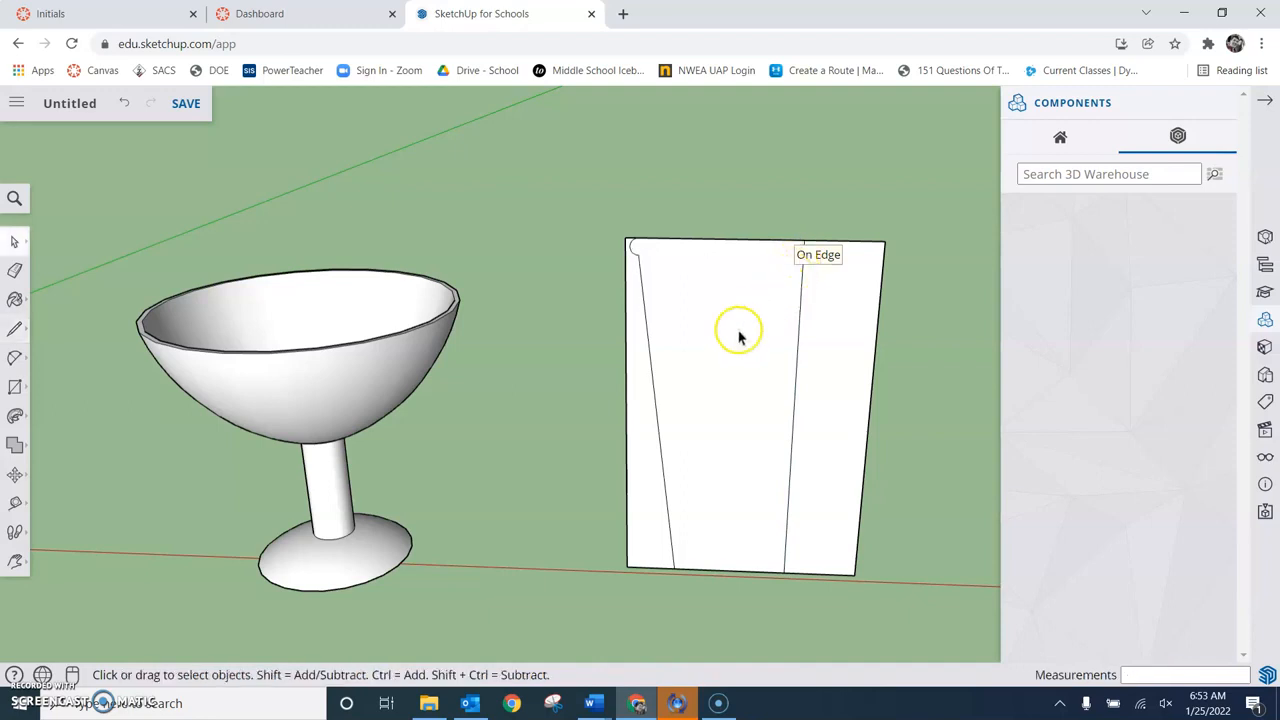
pyautogui.click(640, 412)
pyautogui.press('Delete')
pyautogui.click(837, 389)
pyautogui.press('Delete')
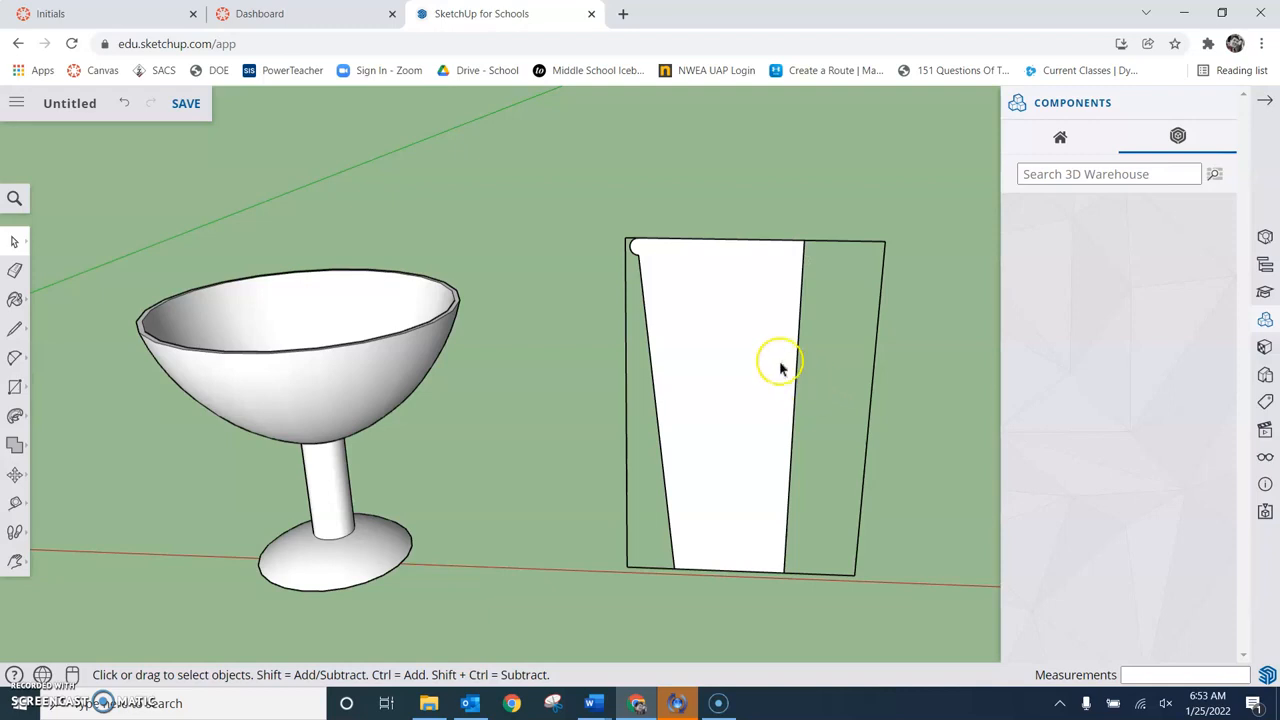
# Erase the leftover rectangle edges around the cup profile
pyautogui.press('e')
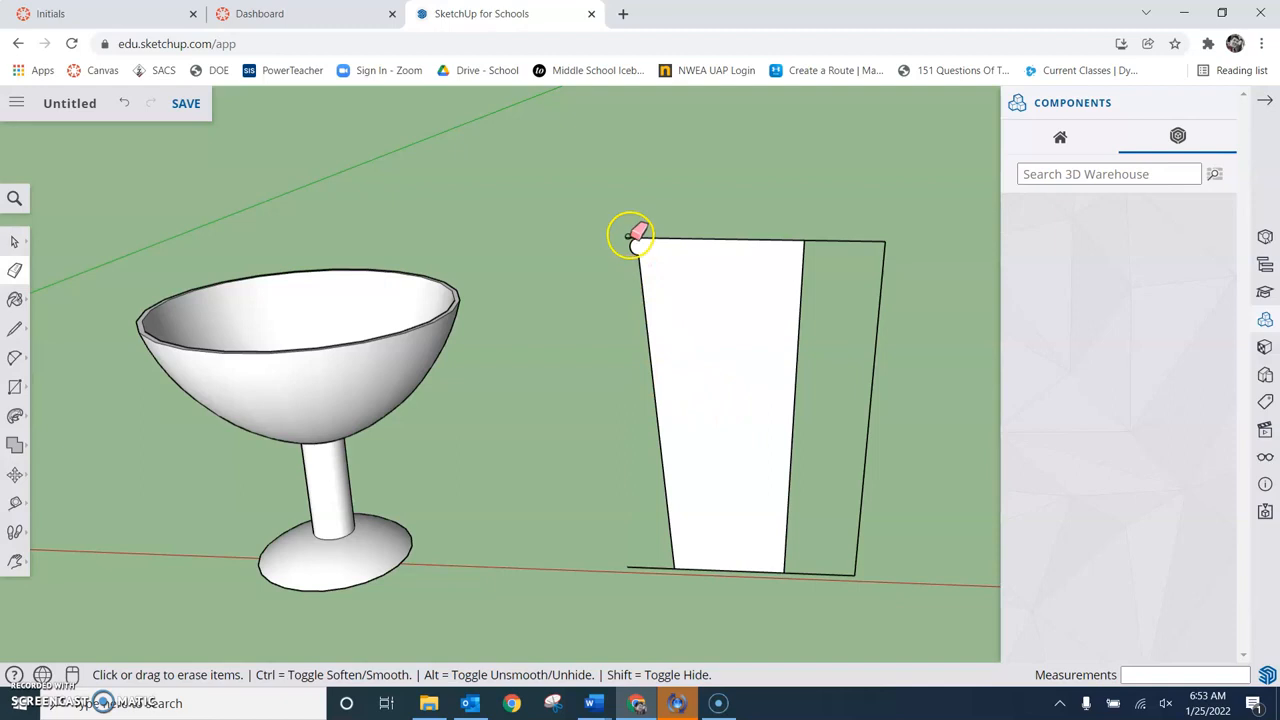
pyautogui.scroll(3, 637, 281)
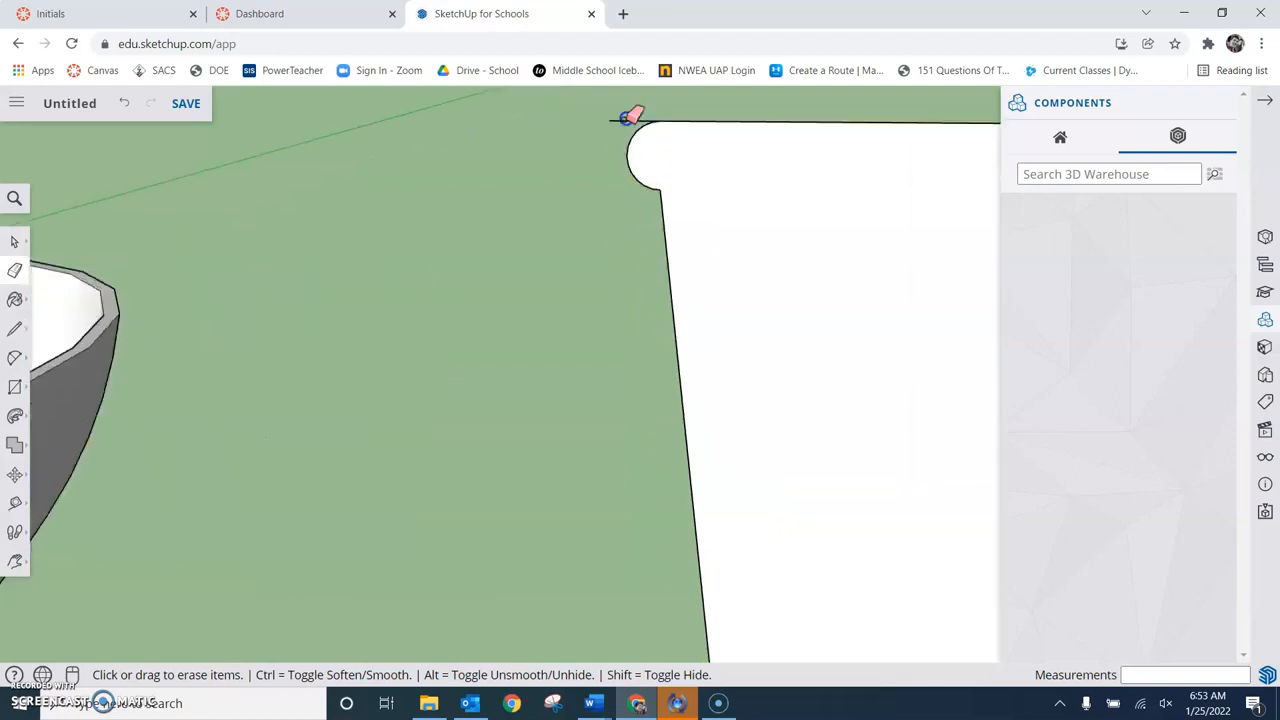
pyautogui.scroll(-3, 630, 385)
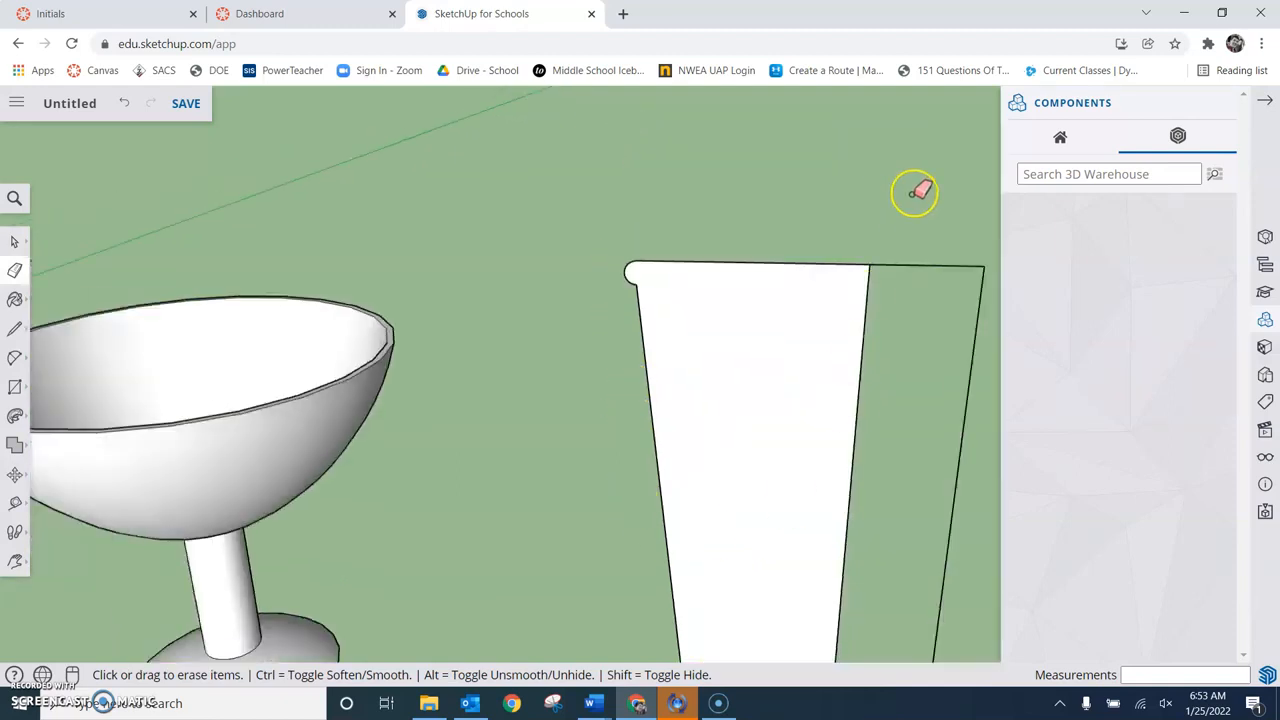
pyautogui.click(975, 267)
pyautogui.click(988, 274)
pyautogui.scroll(-3, 950, 333)
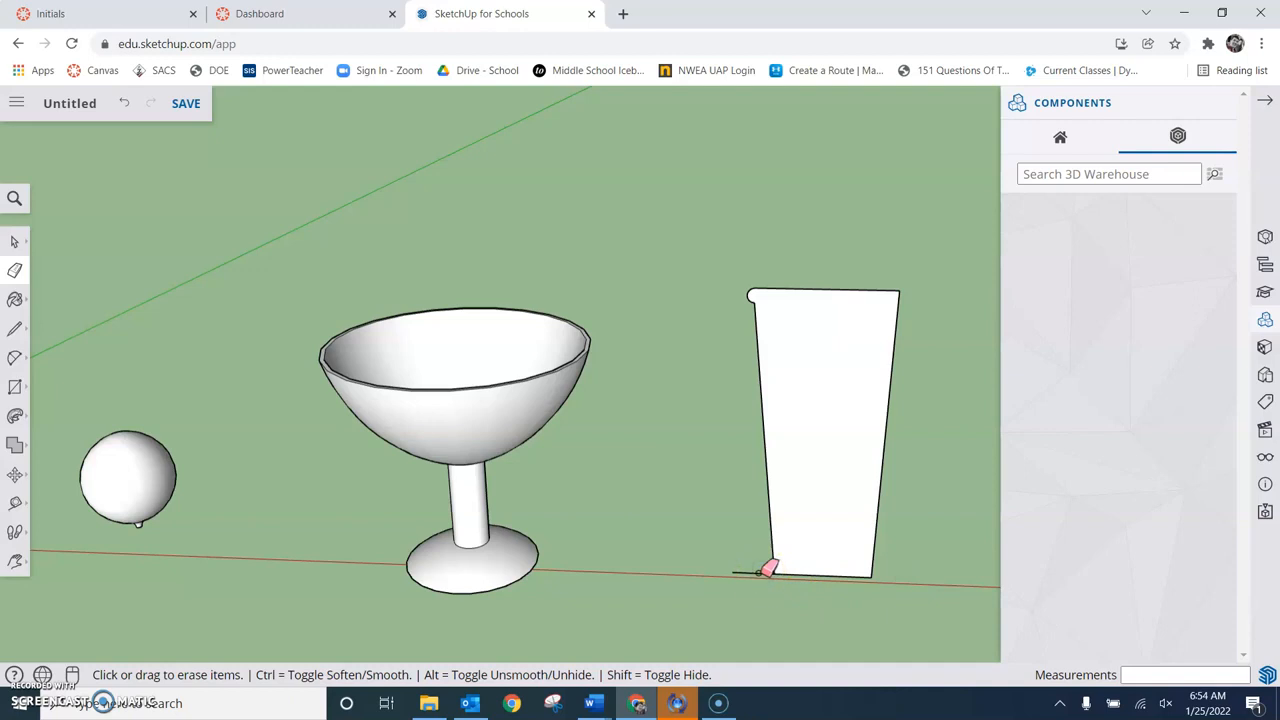
# Offset the cup profile's outline inward by about 1 13/16" to form the wall thickness
pyautogui.scroll(3, 809, 362)
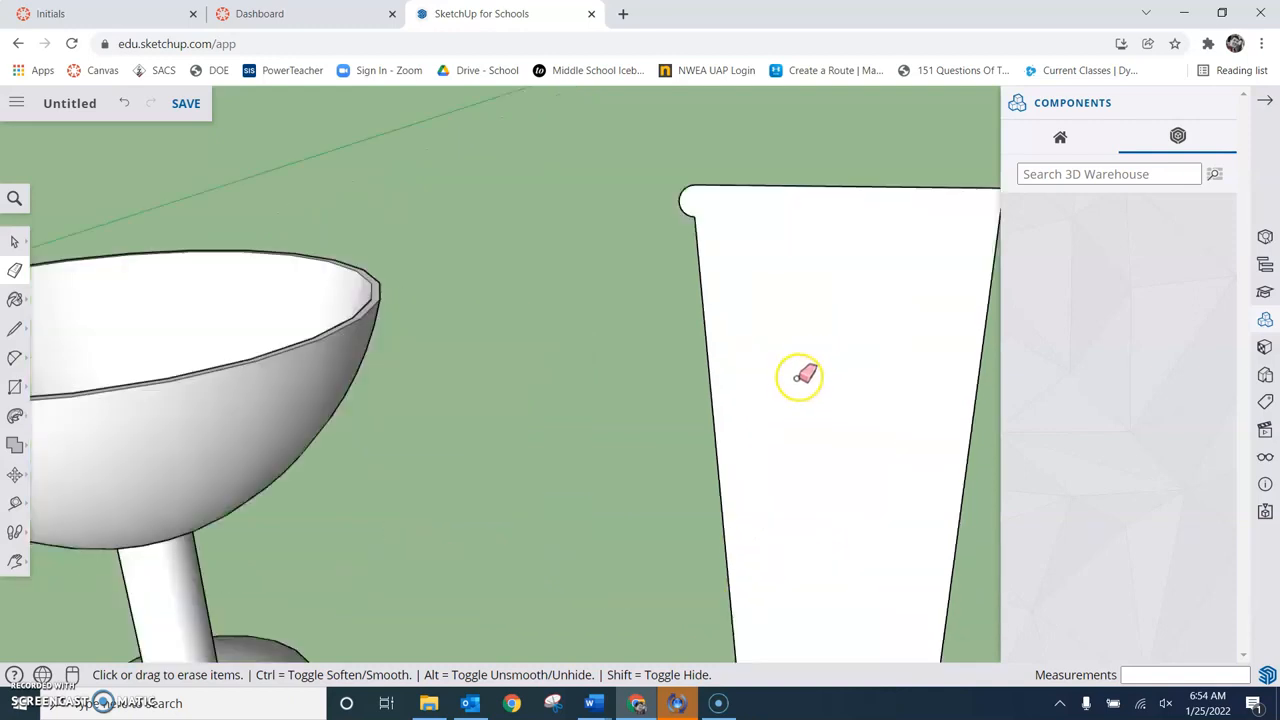
pyautogui.press('f')
pyautogui.click(790, 305)
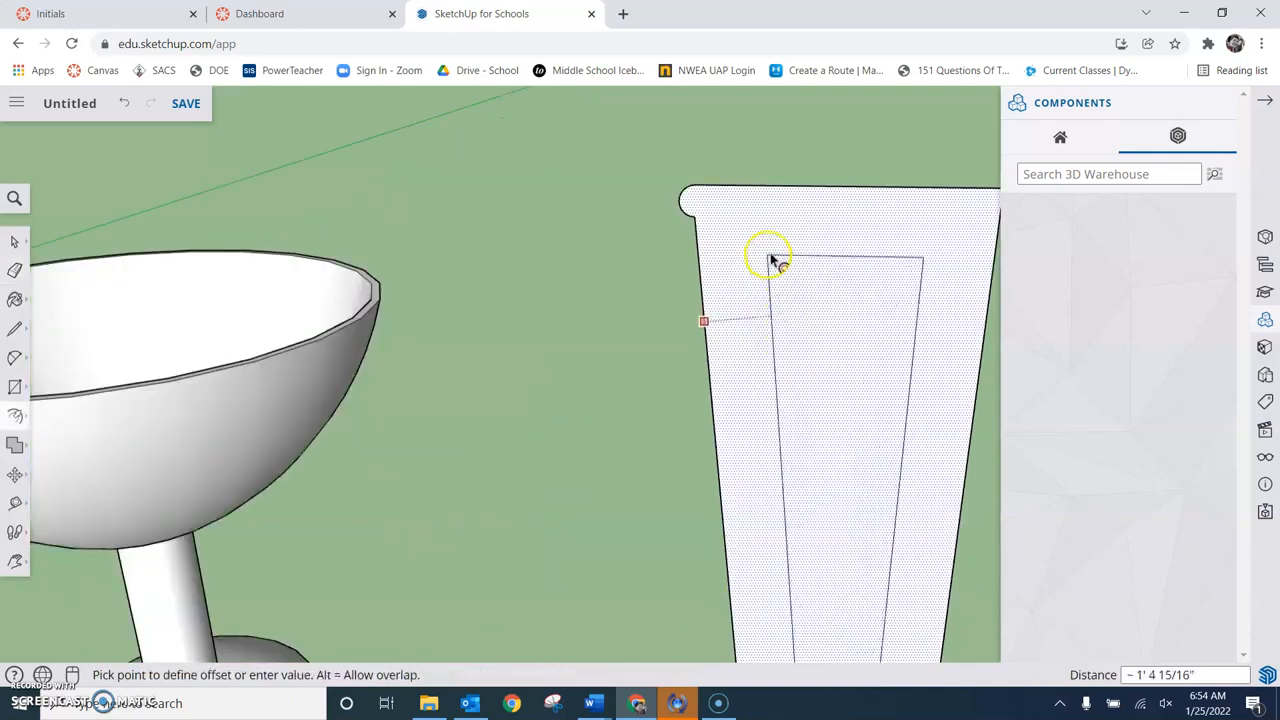
pyautogui.scroll(2, 716, 213)
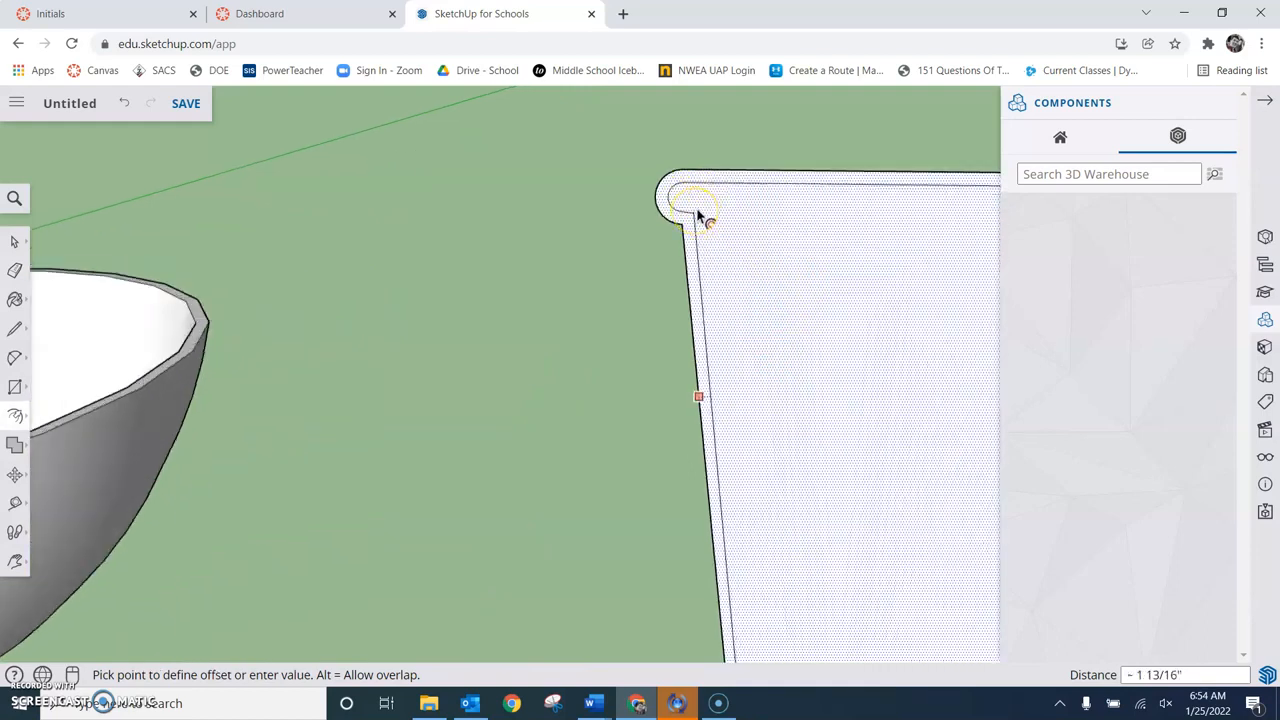
pyautogui.click(697, 214)
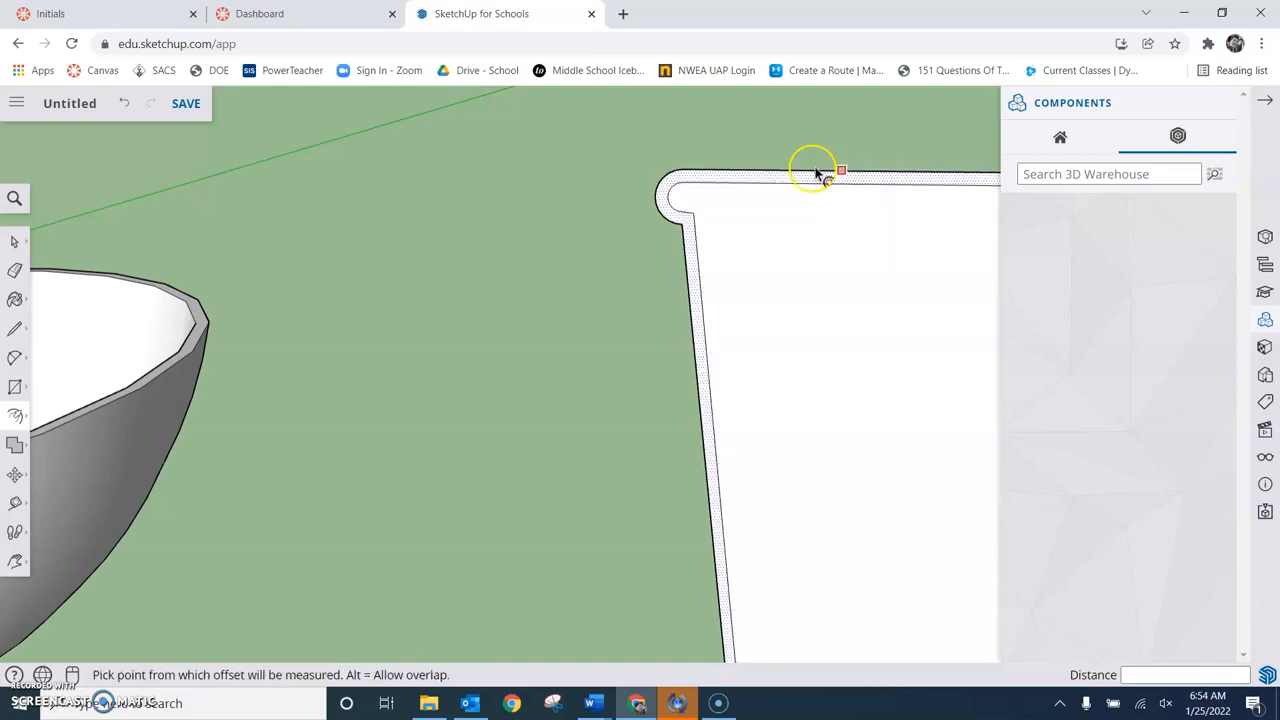
# Draw a short line across the wall at the rim, joining the upper endpoints of the inner and outer arcs
pyautogui.press('l')
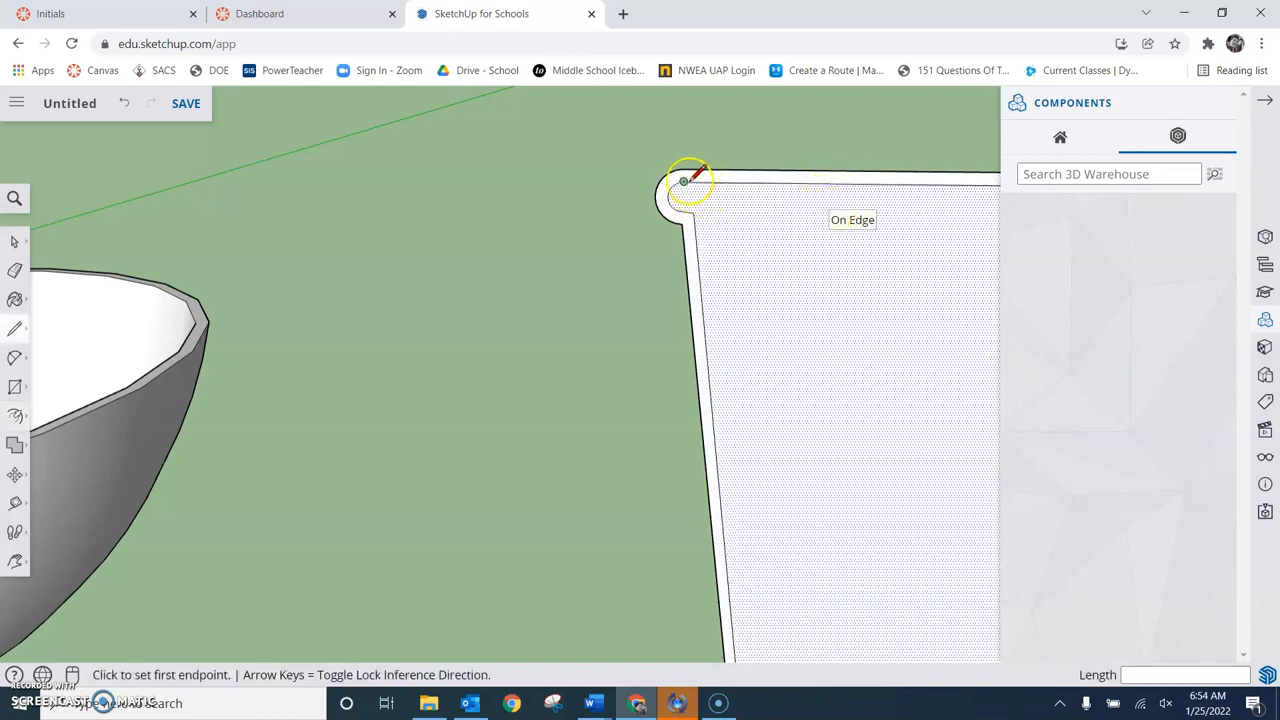
pyautogui.click(685, 181)
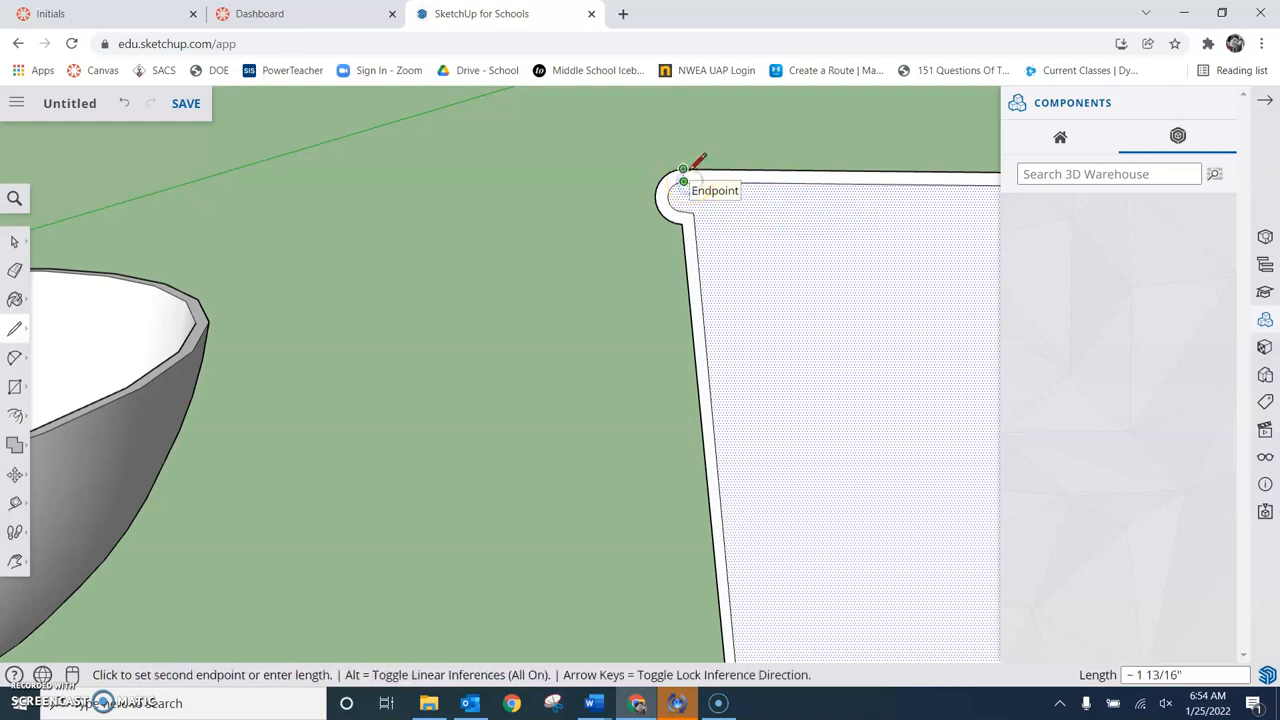
pyautogui.click(684, 169)
pyautogui.scroll(2, 724, 205)
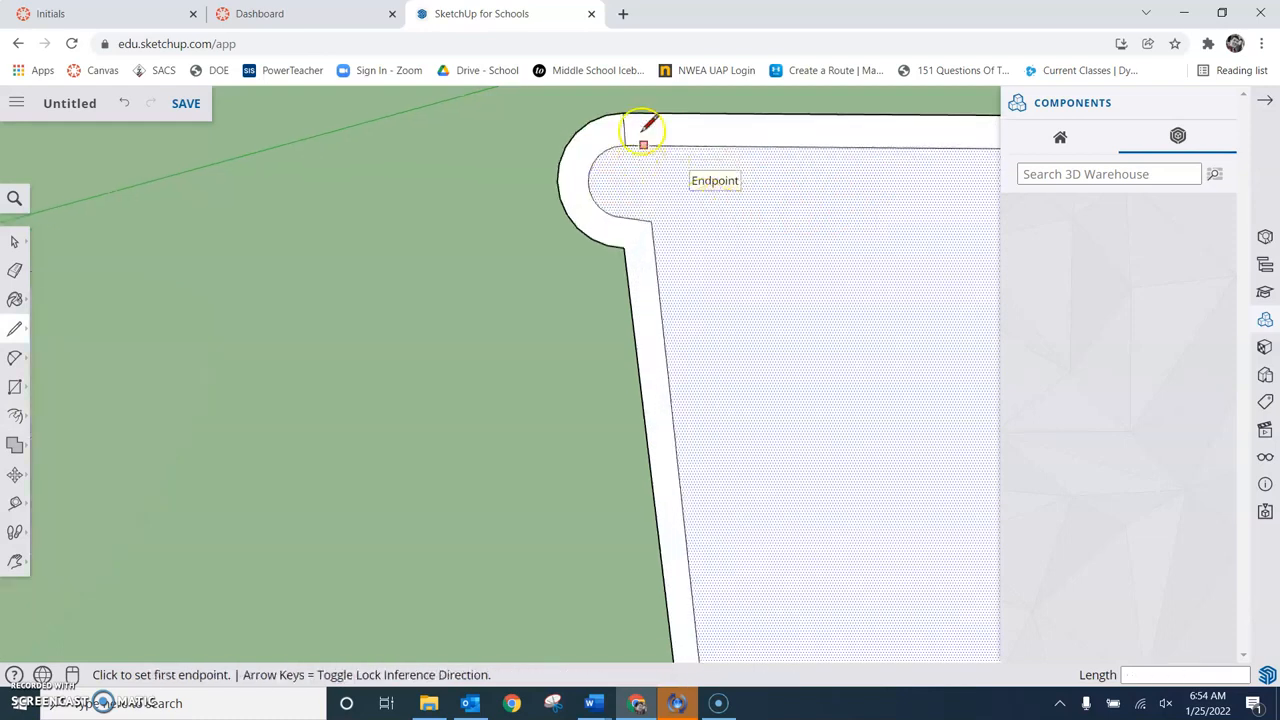
# Draw a line about 1 13/16" long across the wall, from the inner lower right corner to the profile's outer right edge
pyautogui.scroll(-2, 822, 281)
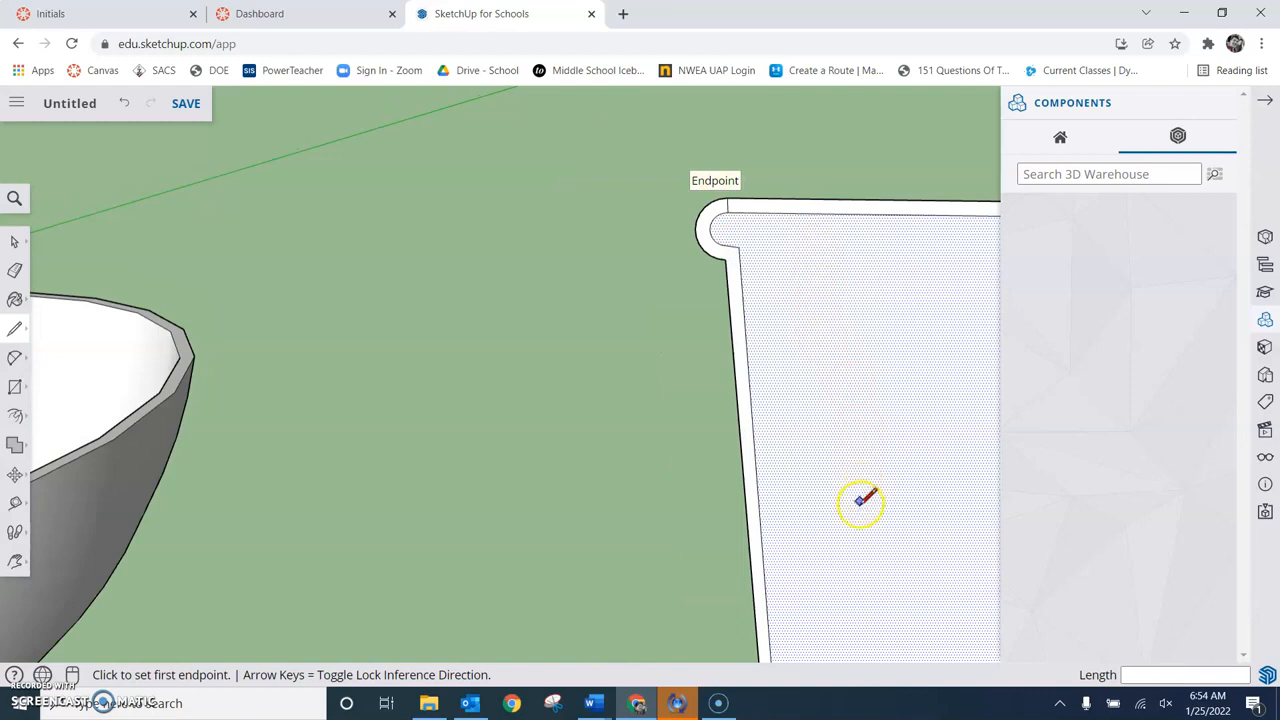
pyautogui.press('h')
pyautogui.moveTo(857, 563); pyautogui.dragTo(486, 240)
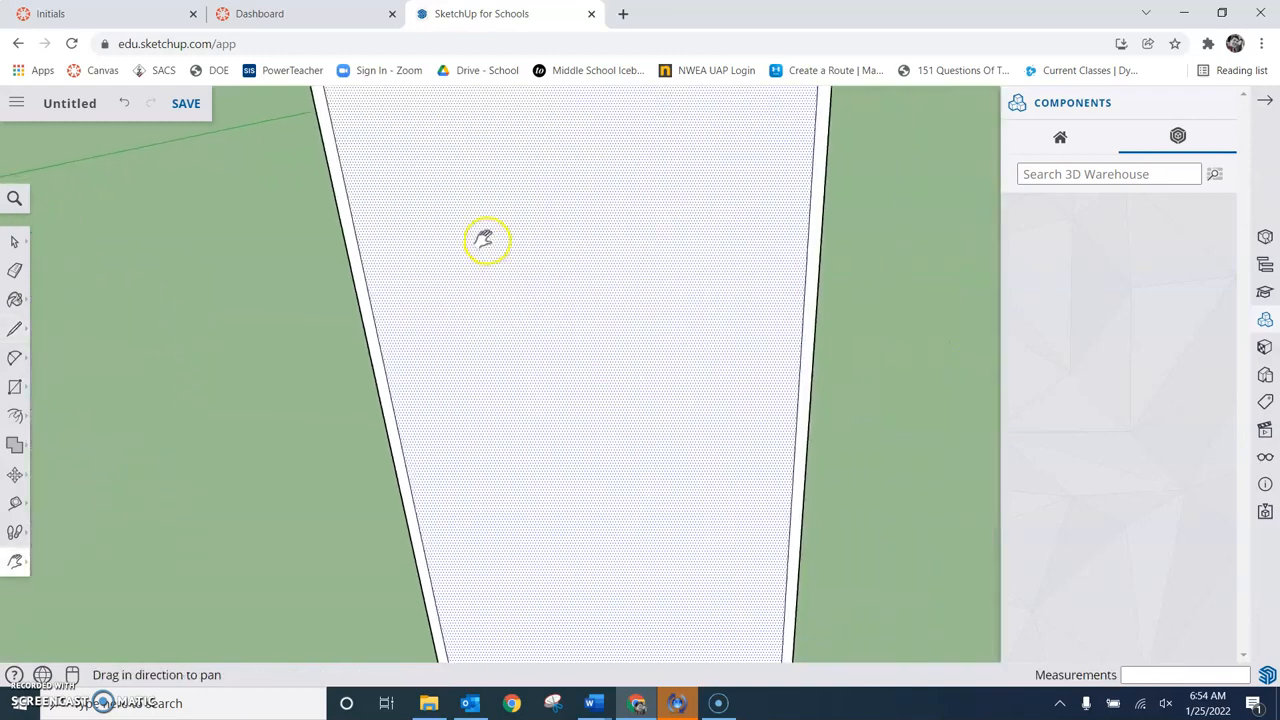
pyautogui.moveTo(636, 519); pyautogui.dragTo(514, 314)
pyautogui.scroll(3, 613, 615)
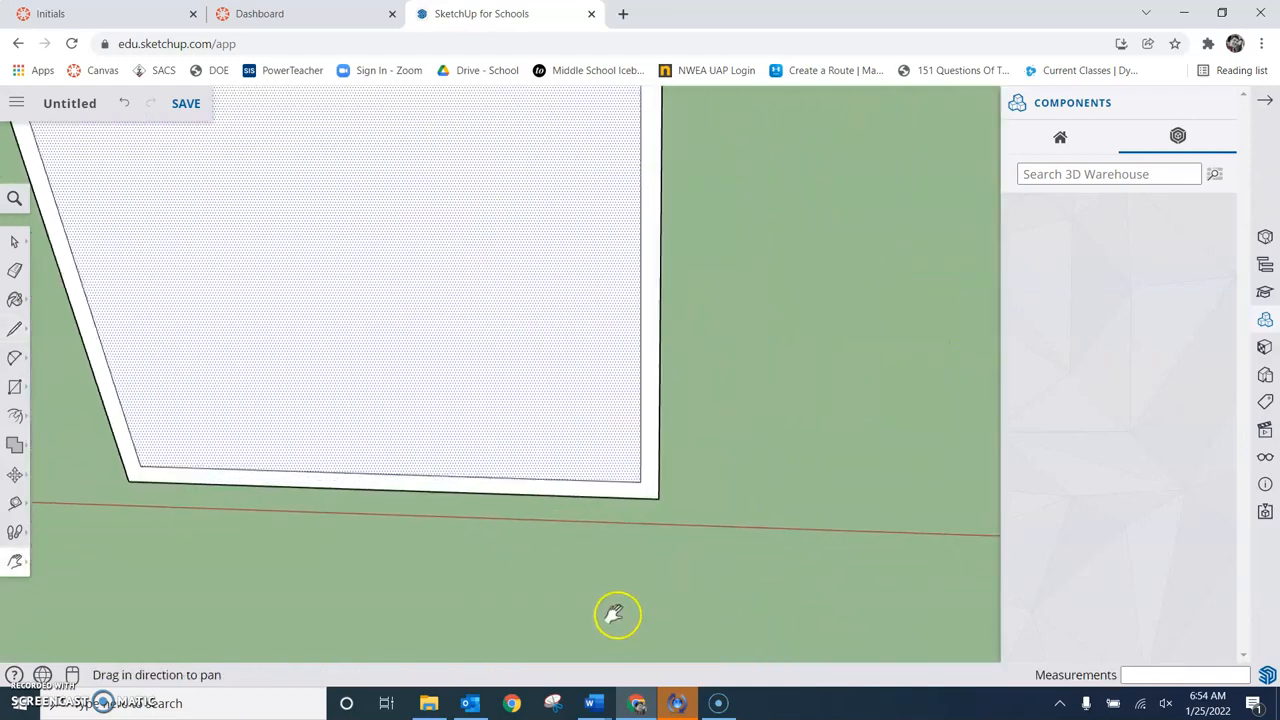
pyautogui.press('l')
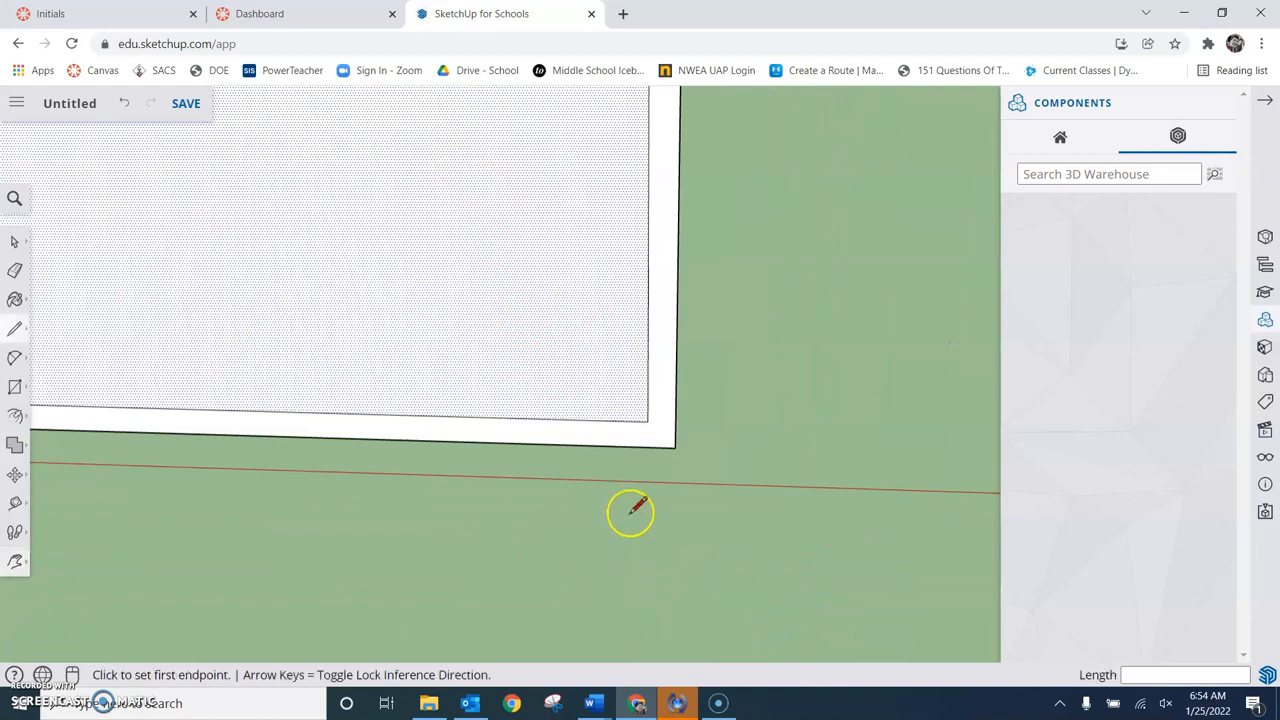
pyautogui.click(648, 420)
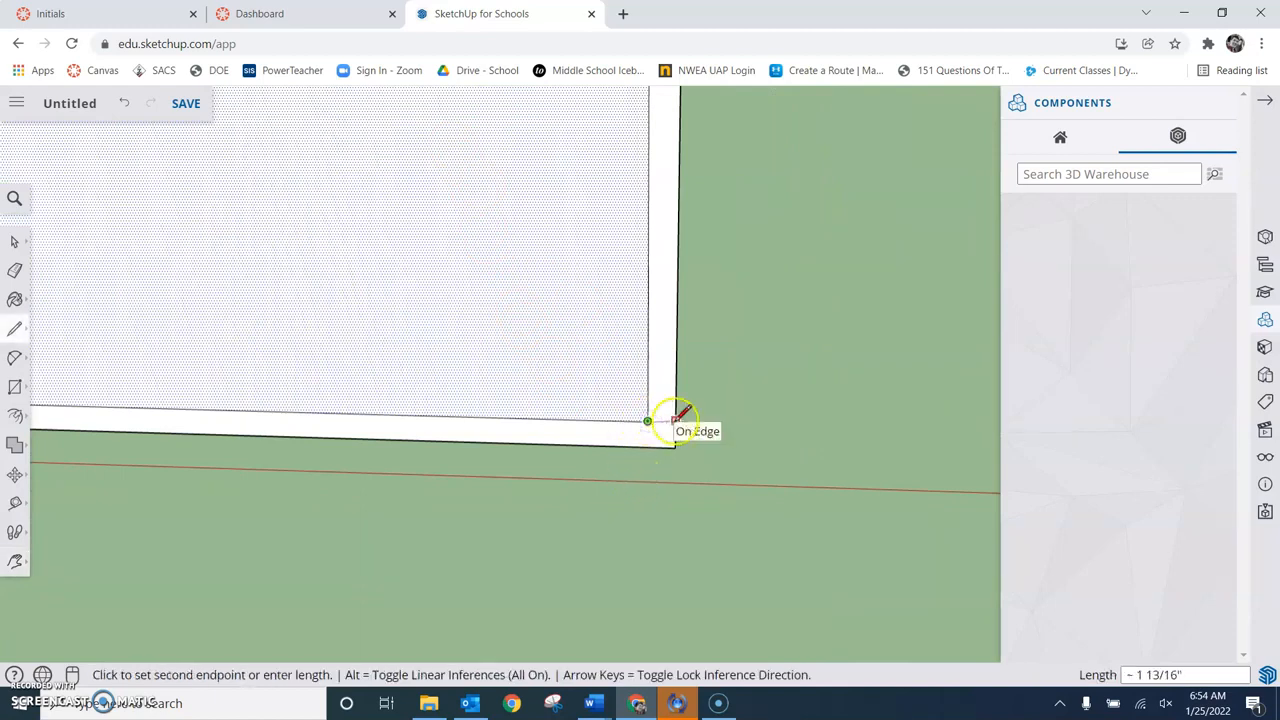
pyautogui.click(679, 420)
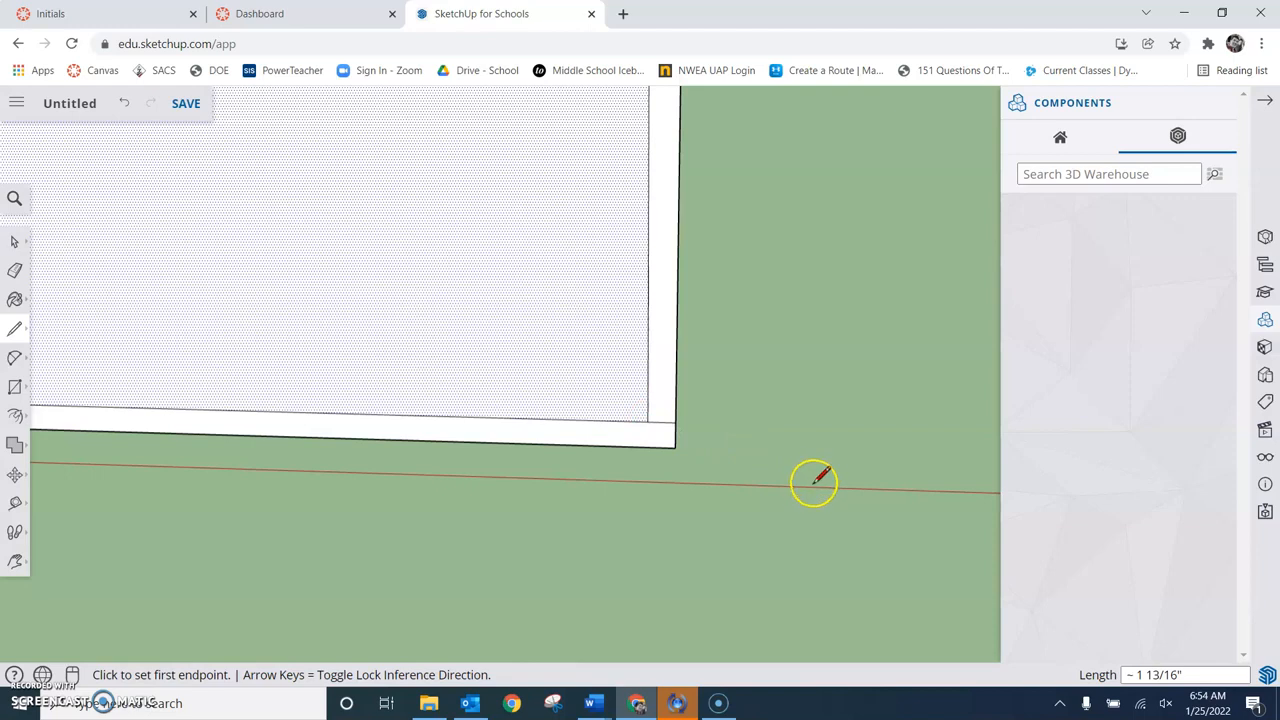
# Delete the inner face of the cup profile so only the thin wall outline remains
pyautogui.scroll(3, 770, 440)
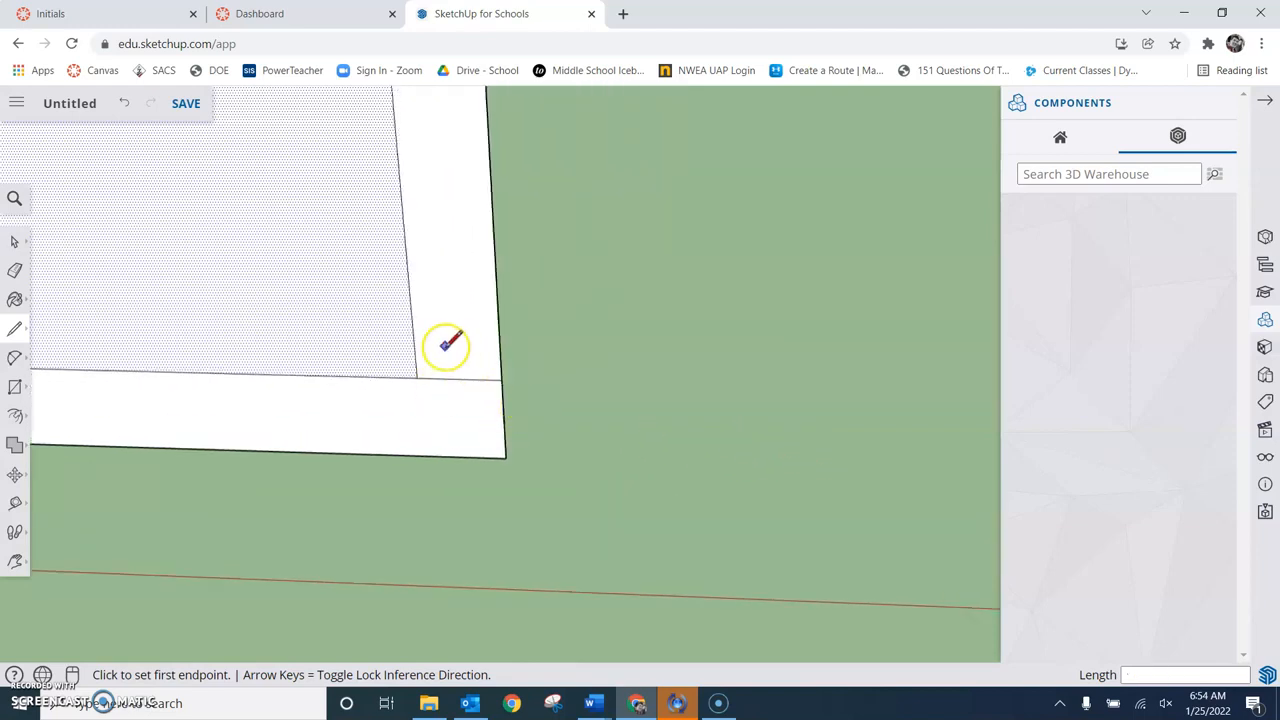
pyautogui.scroll(-2, 640, 385)
pyautogui.press('h')
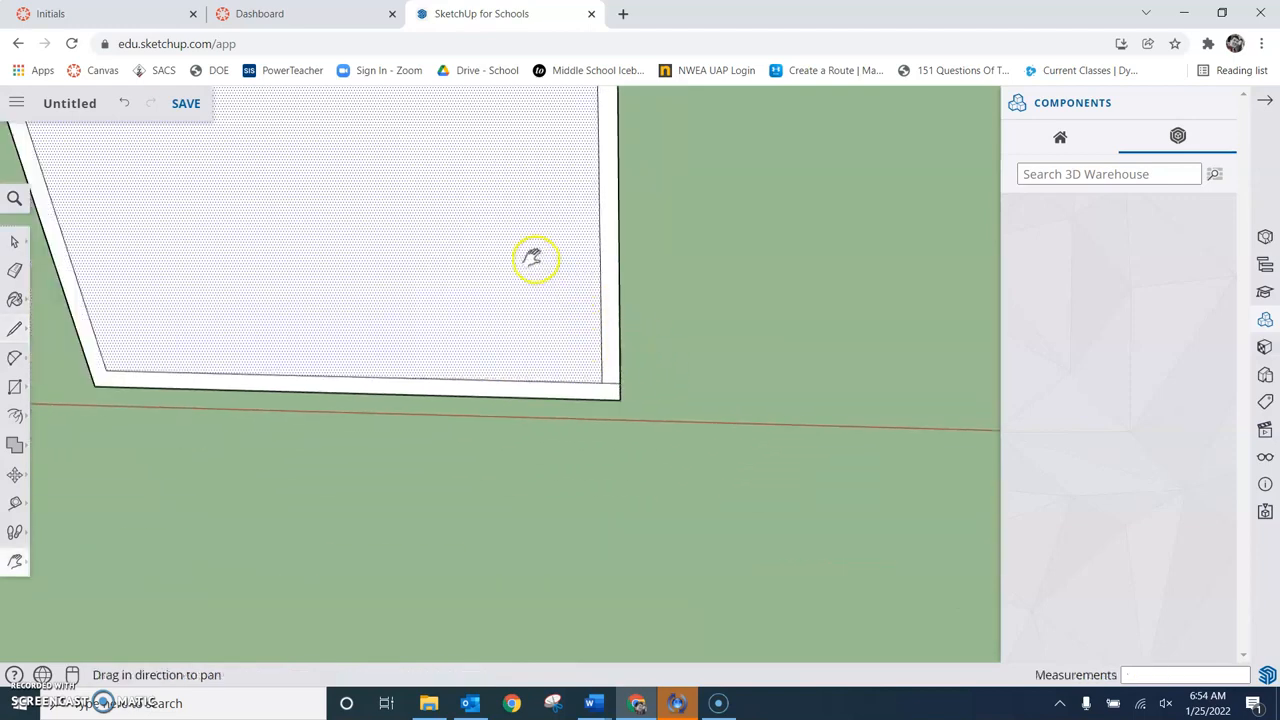
pyautogui.moveTo(534, 263); pyautogui.dragTo(591, 472)
pyautogui.scroll(-2, 595, 465)
pyautogui.scroll(-1, 600, 470)
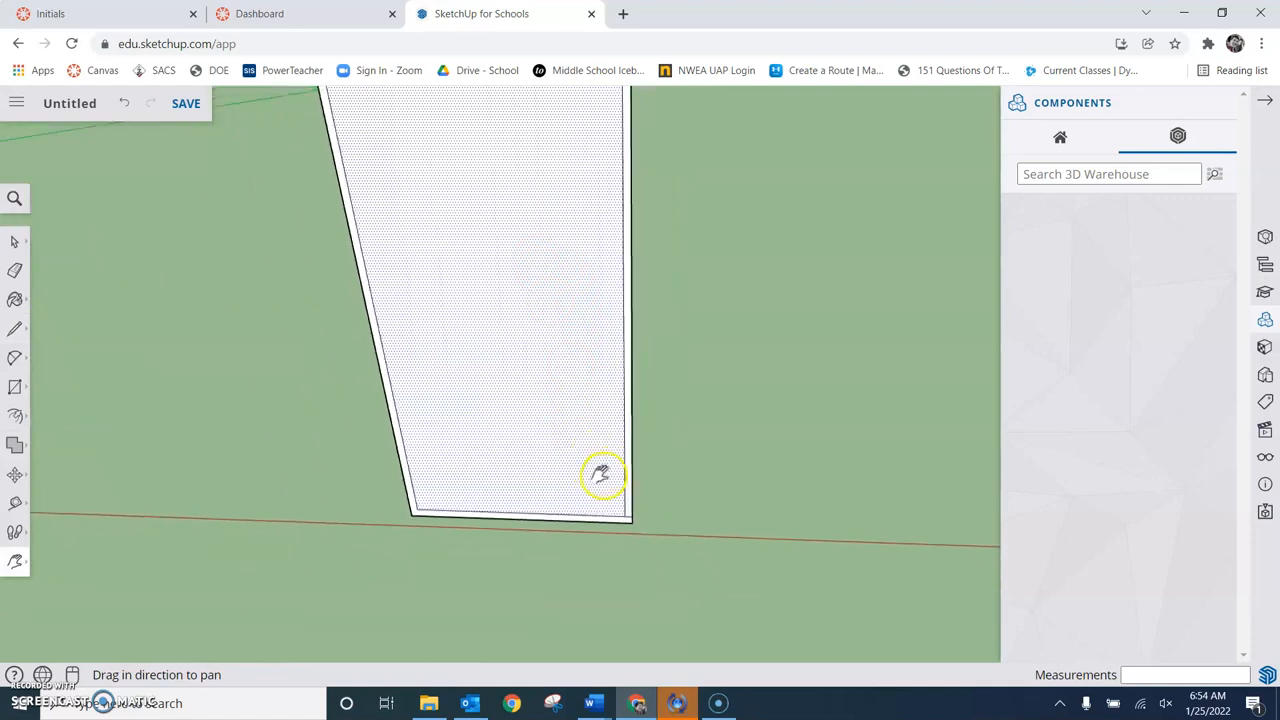
pyautogui.press('space')
pyautogui.press('Delete')
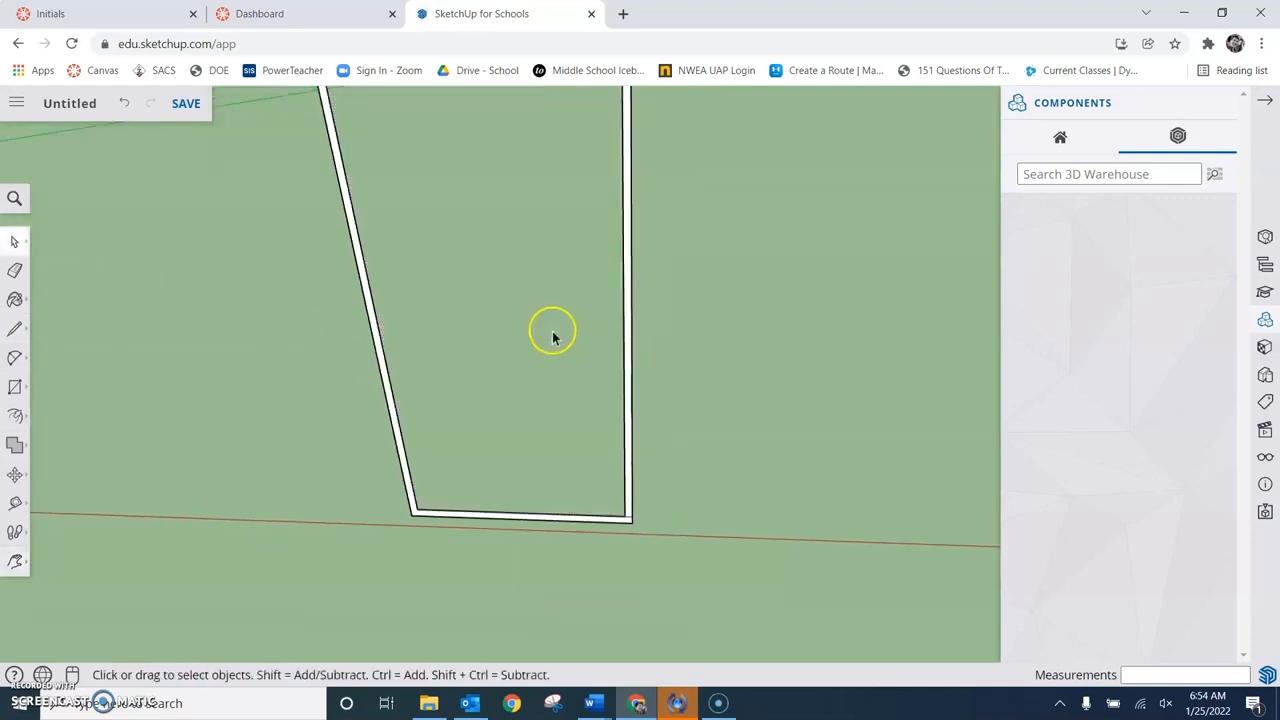
pyautogui.scroll(3, 578, 370)
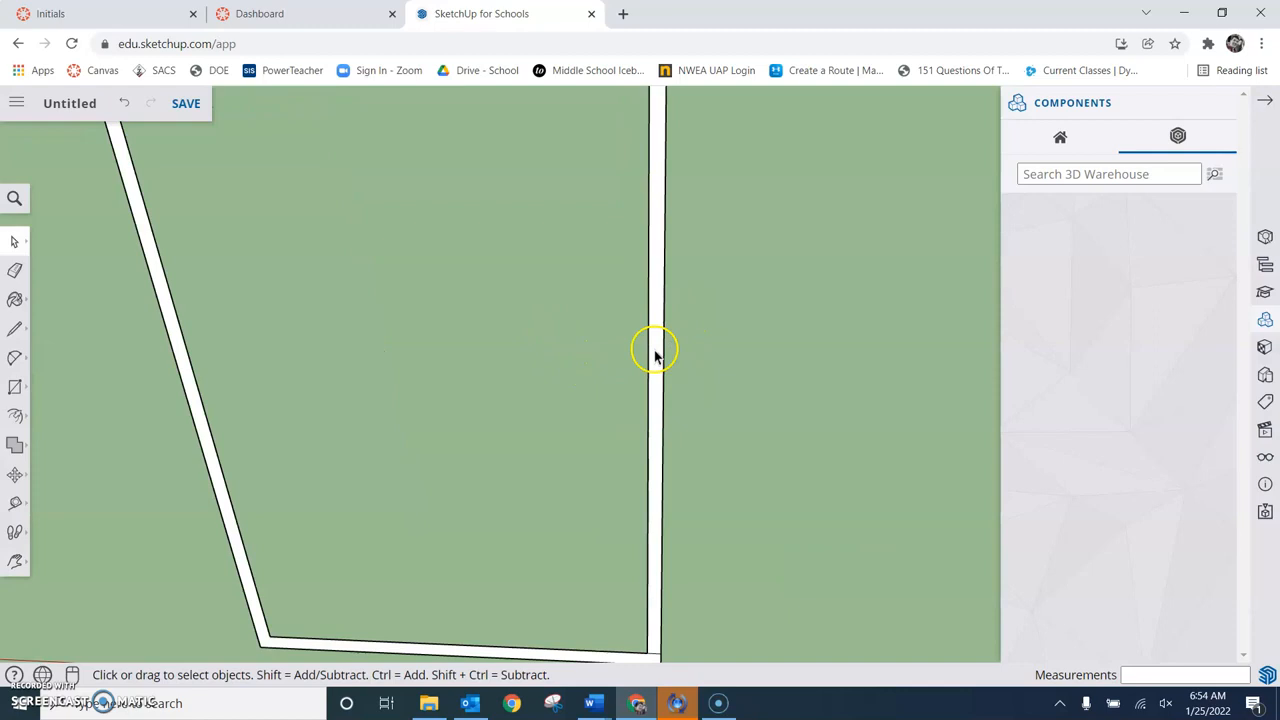
# Remove the cup profile's vertical strip along the central axis by deleting its face and both long edges
pyautogui.click(657, 405)
pyautogui.press('Delete')
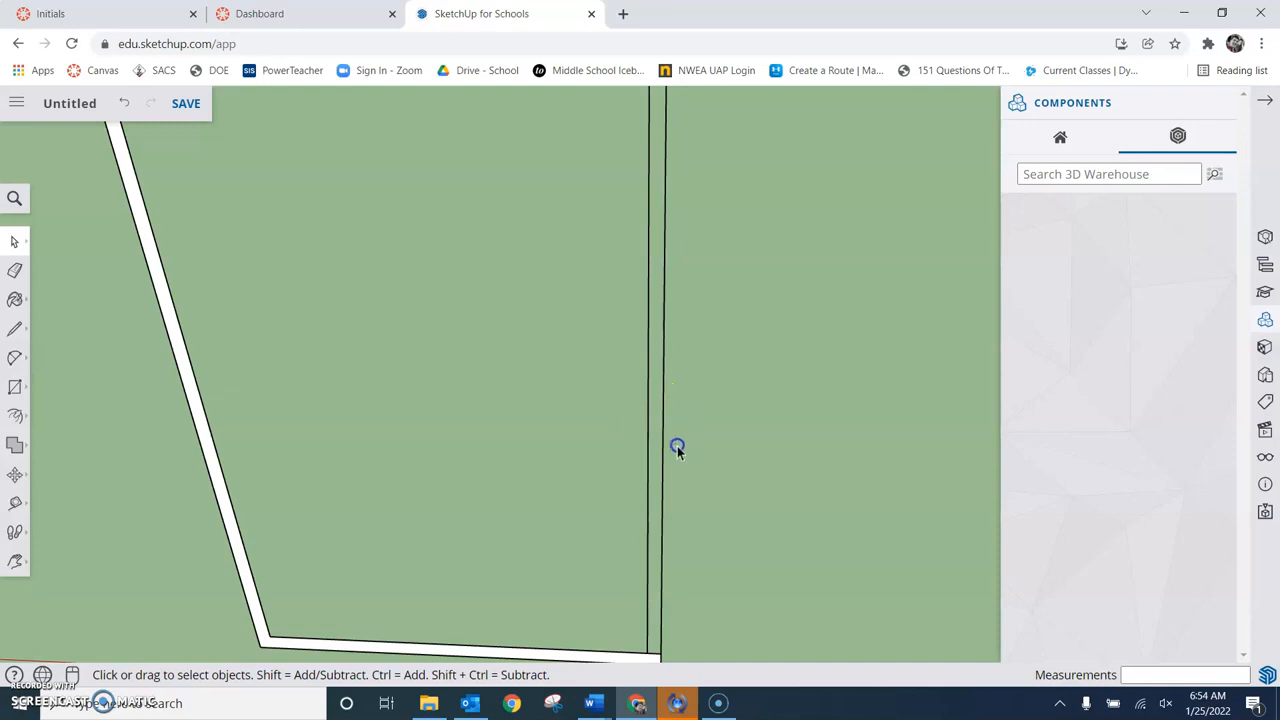
pyautogui.press('e')
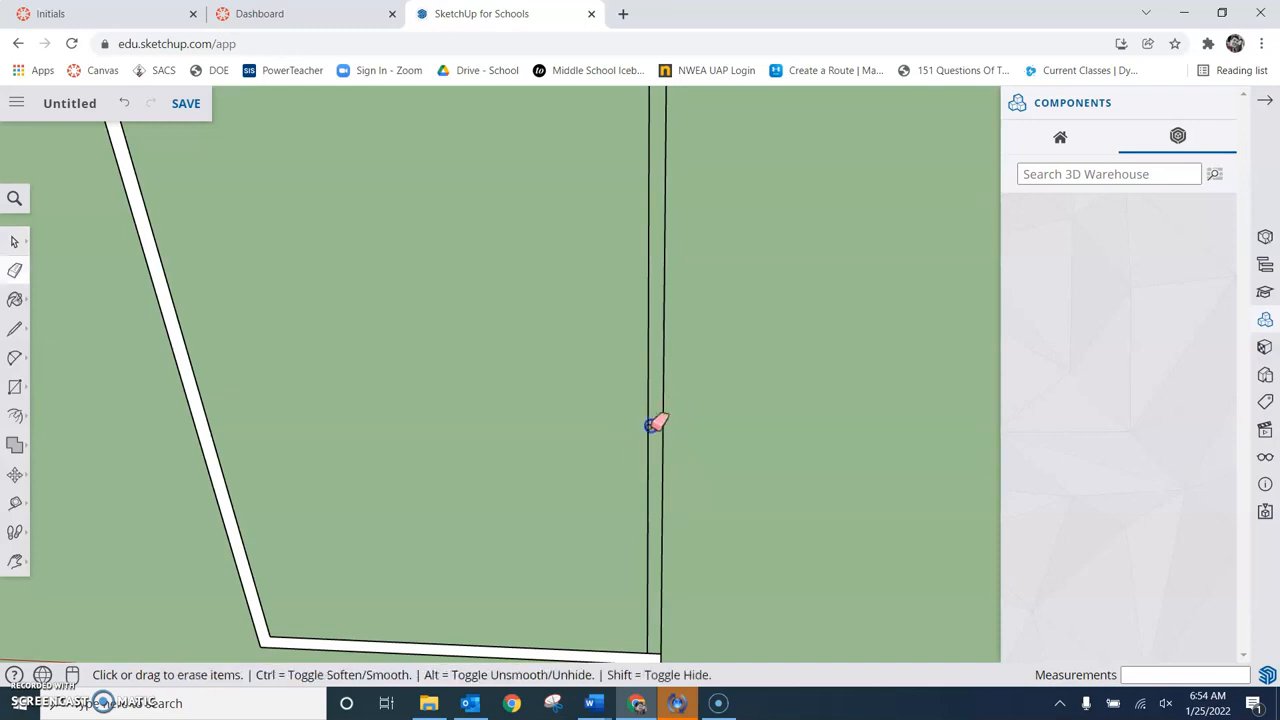
pyautogui.click(648, 428)
pyautogui.click(663, 424)
pyautogui.moveTo(666, 414)
pyautogui.mouseDown(button='middle')
pyautogui.moveTo(600, 329)
pyautogui.moveTo(598, 377)
pyautogui.mouseUp(button='middle')
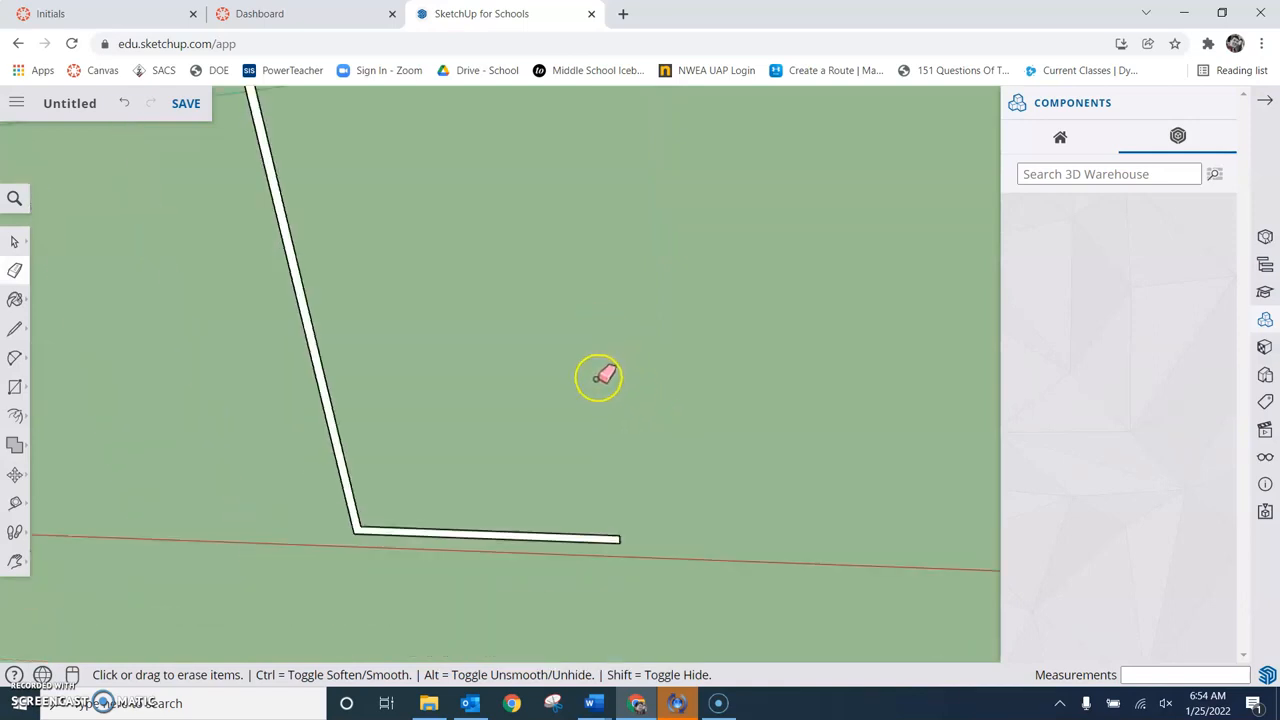
# Erase the two leftover horizontal lines extending inward from the cup profile's rounded rim
pyautogui.scroll(-2, 598, 377)
pyautogui.press('h')
pyautogui.moveTo(563, 266); pyautogui.dragTo(618, 608)
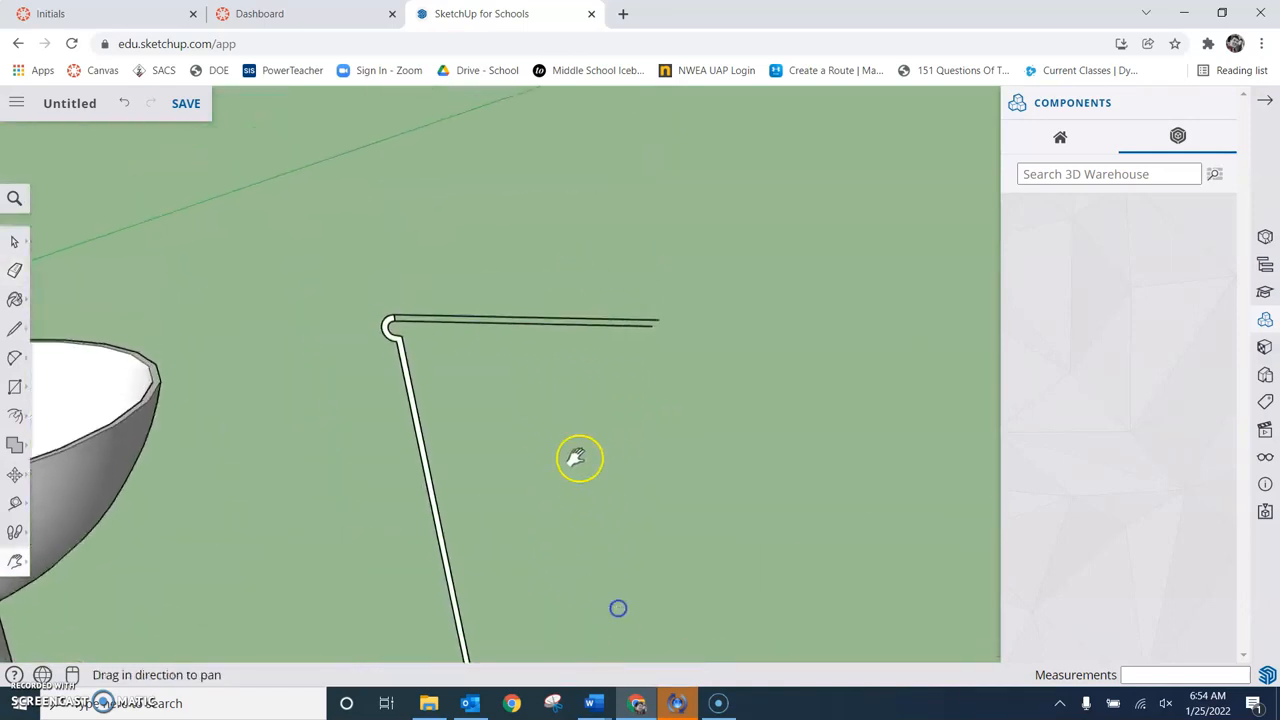
pyautogui.press('e')
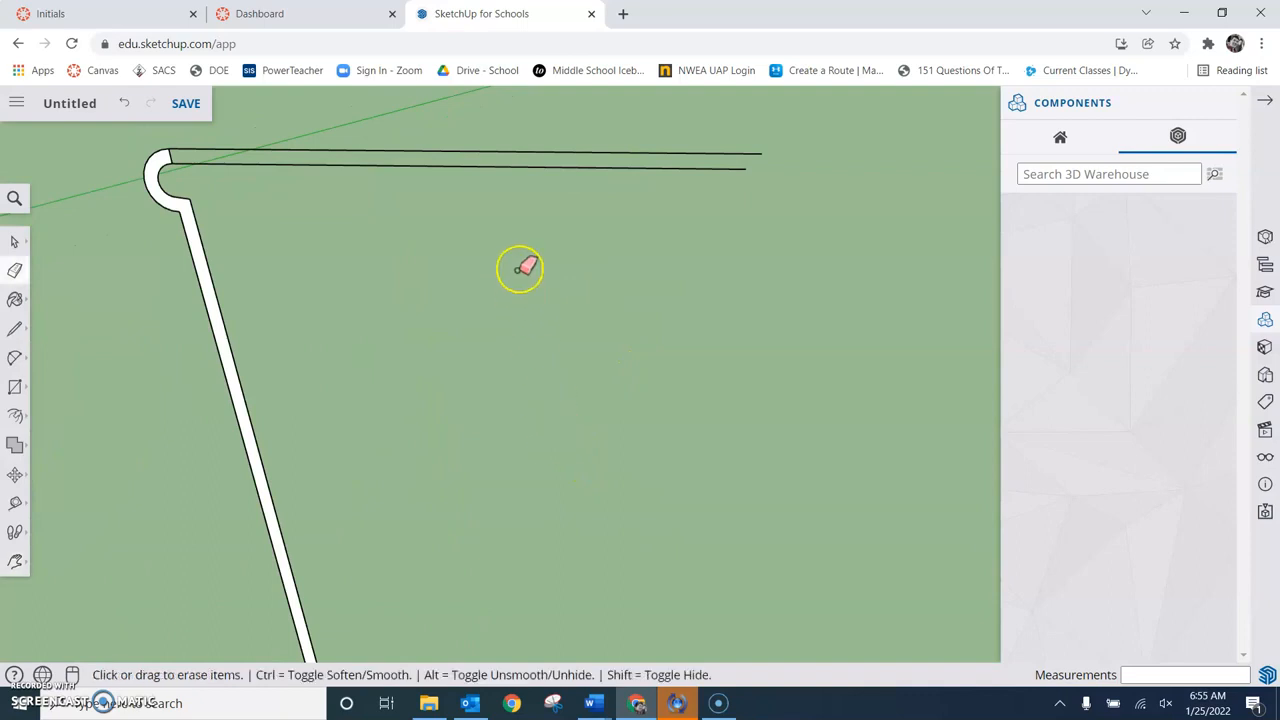
pyautogui.click(538, 167)
pyautogui.click(546, 150)
pyautogui.scroll(-6, 557, 337)
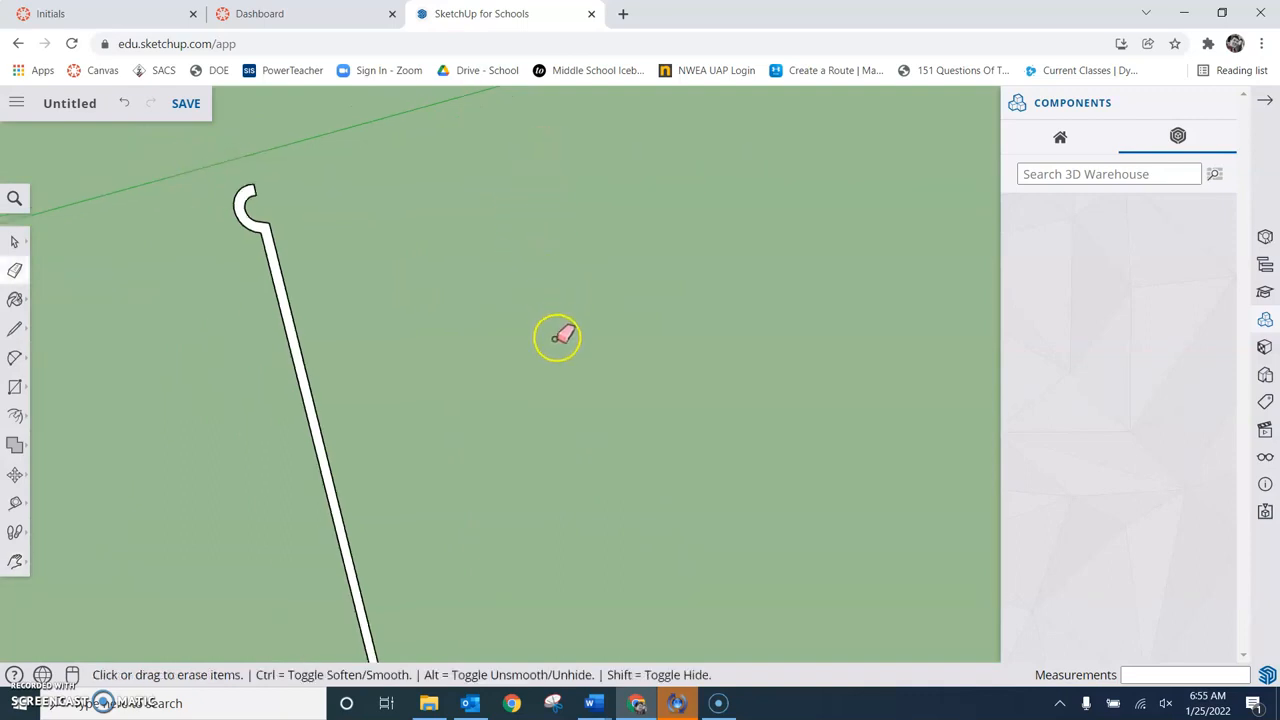
# Draw a flat circle with a radius of about 7' 1 1/2", centred on the lower inner endpoint of the cup profile's base
pyautogui.press('h')
pyautogui.moveTo(577, 537); pyautogui.dragTo(520, 308)
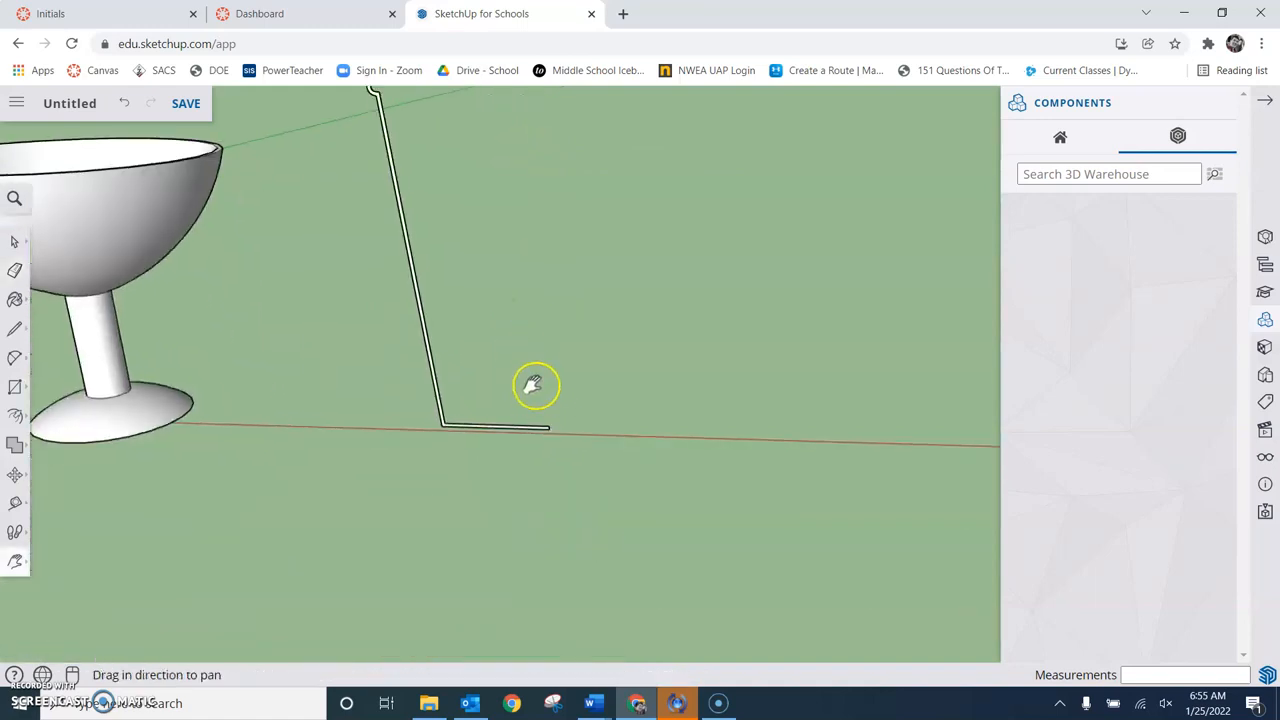
pyautogui.press('c')
pyautogui.scroll(5, 540, 456)
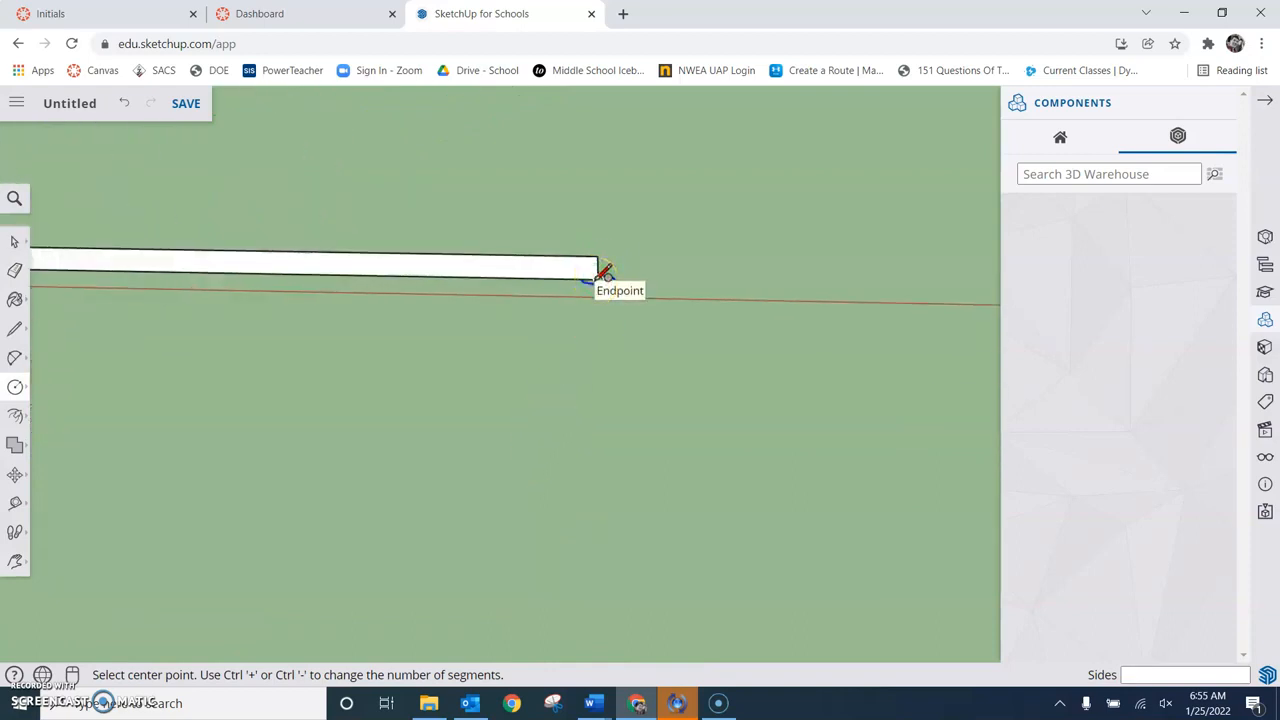
pyautogui.click(600, 272)
pyautogui.scroll(-3, 814, 340)
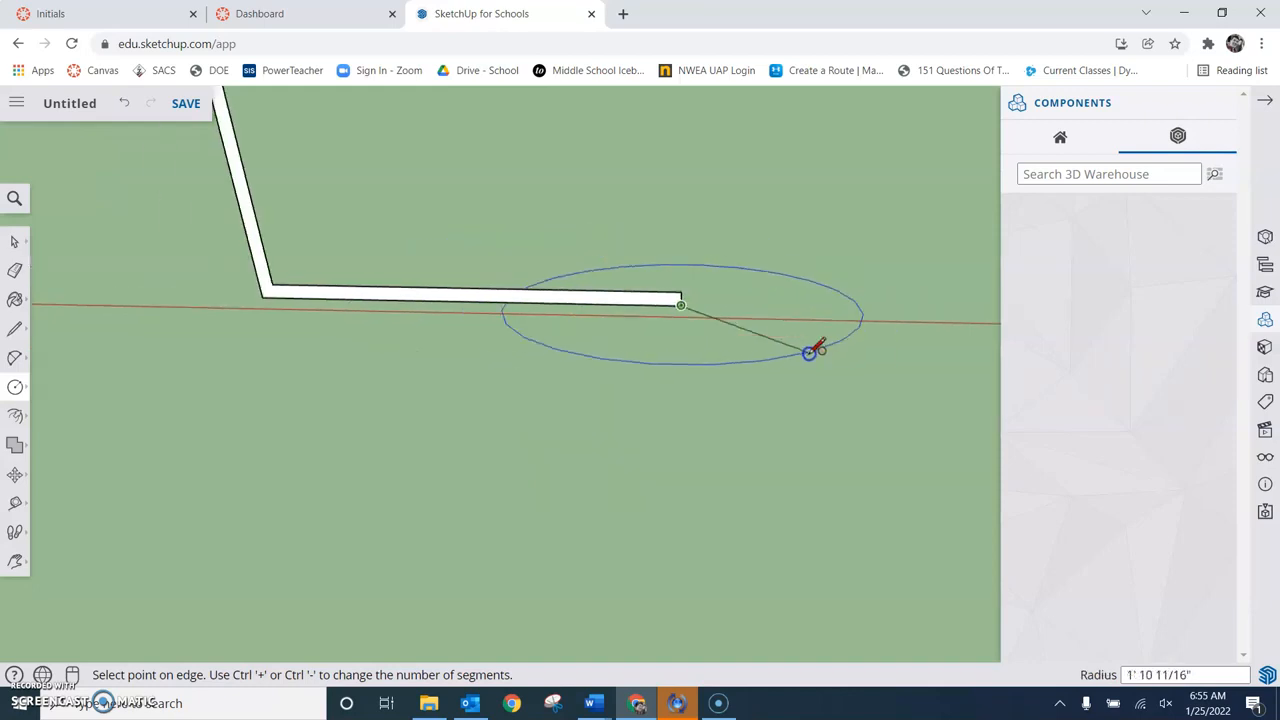
pyautogui.scroll(-1, 808, 364)
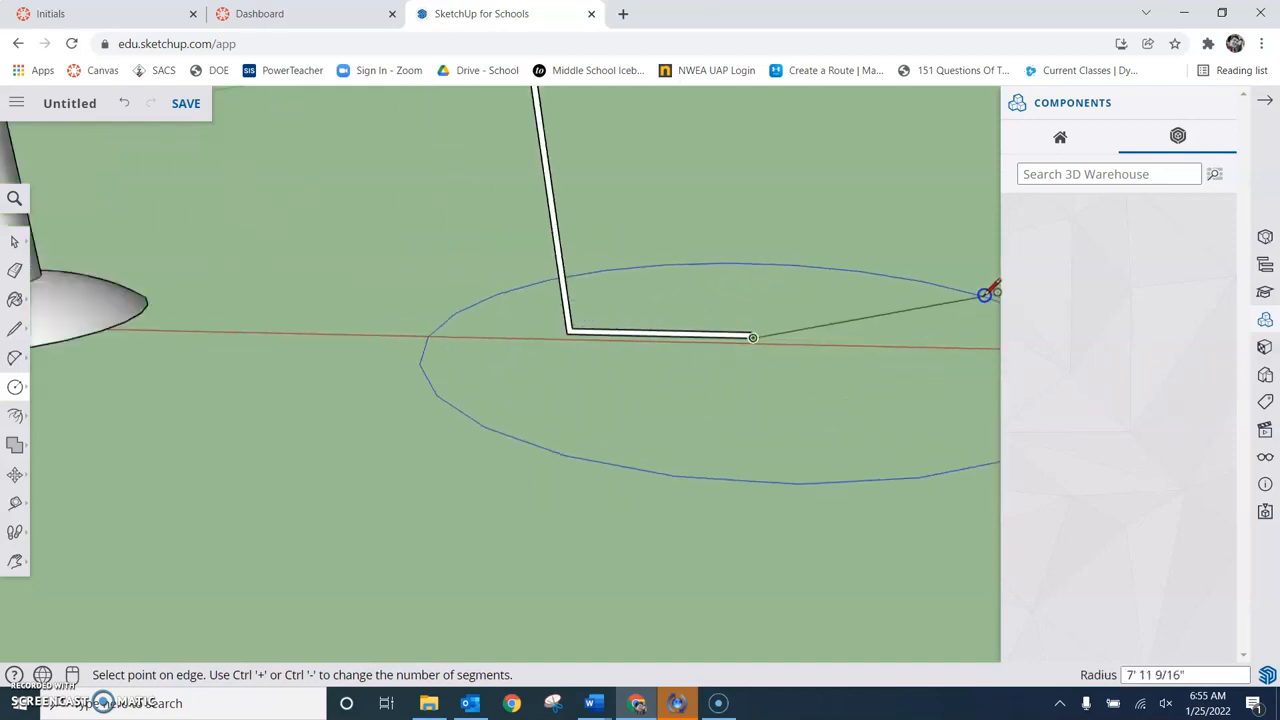
pyautogui.click(950, 296)
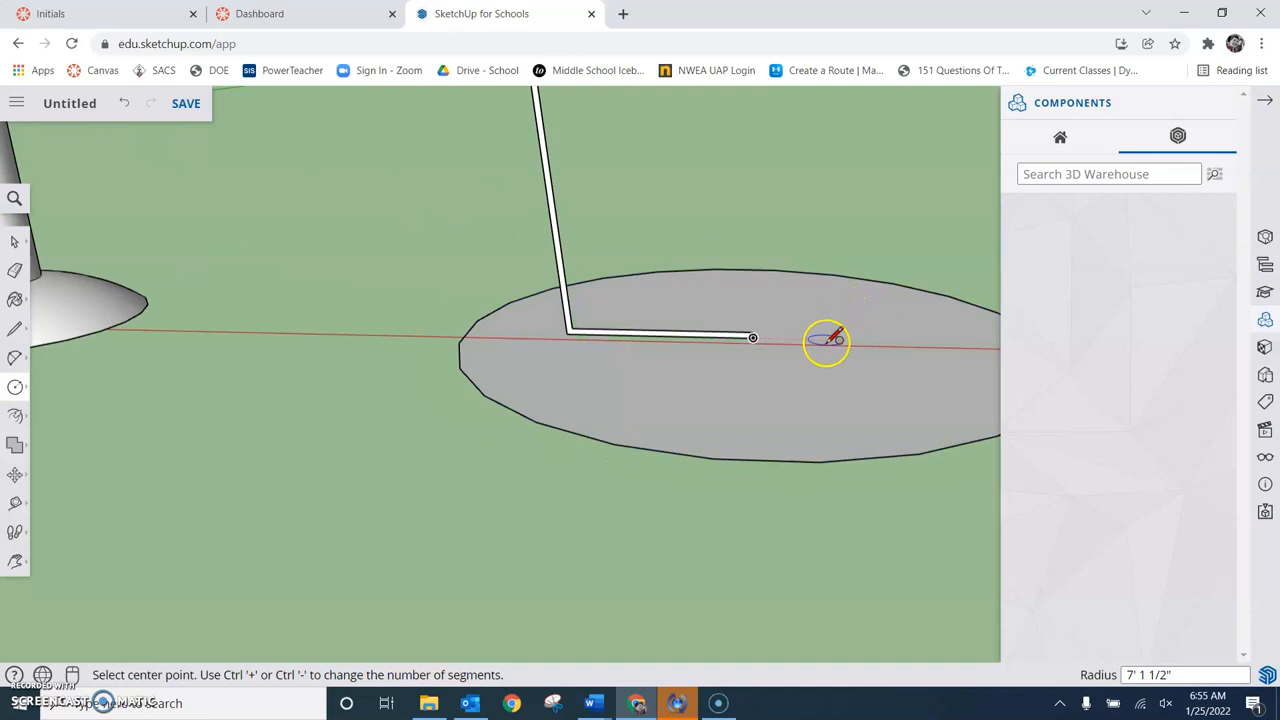
# Revolve the cup profile around the flat circle with Follow Me
pyautogui.press('space')
pyautogui.click(710, 418)
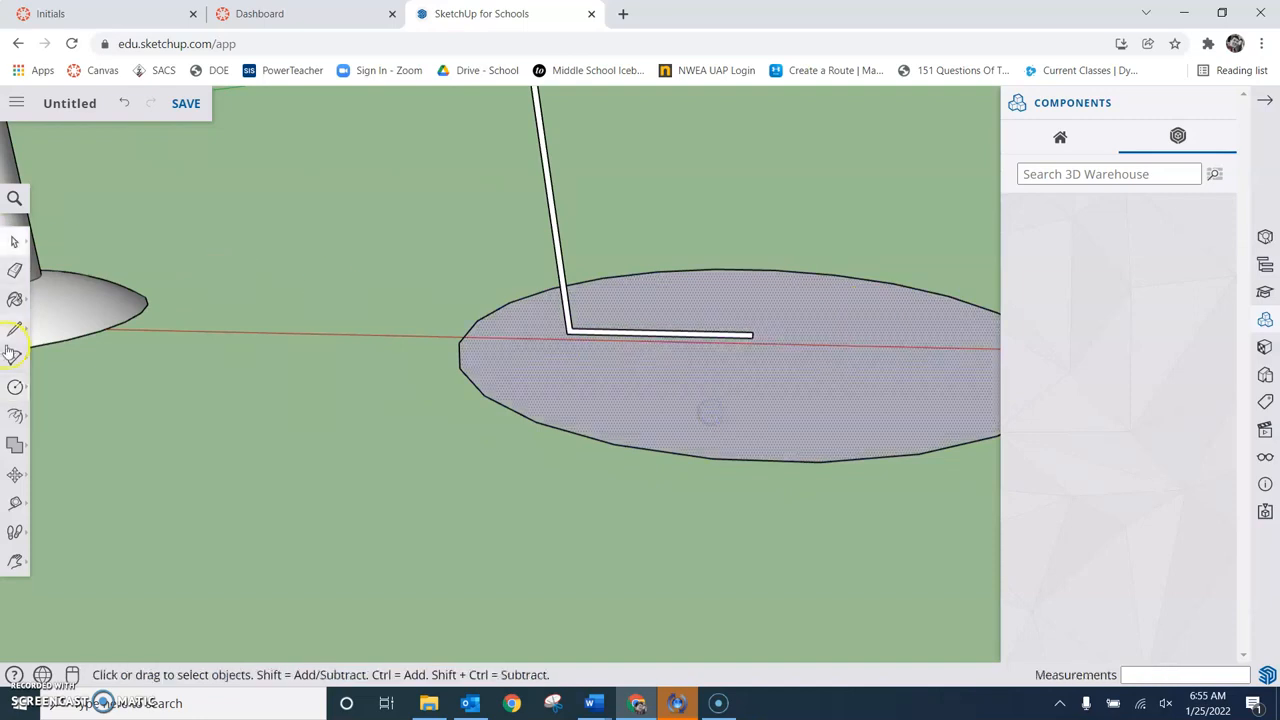
pyautogui.click(15, 415)
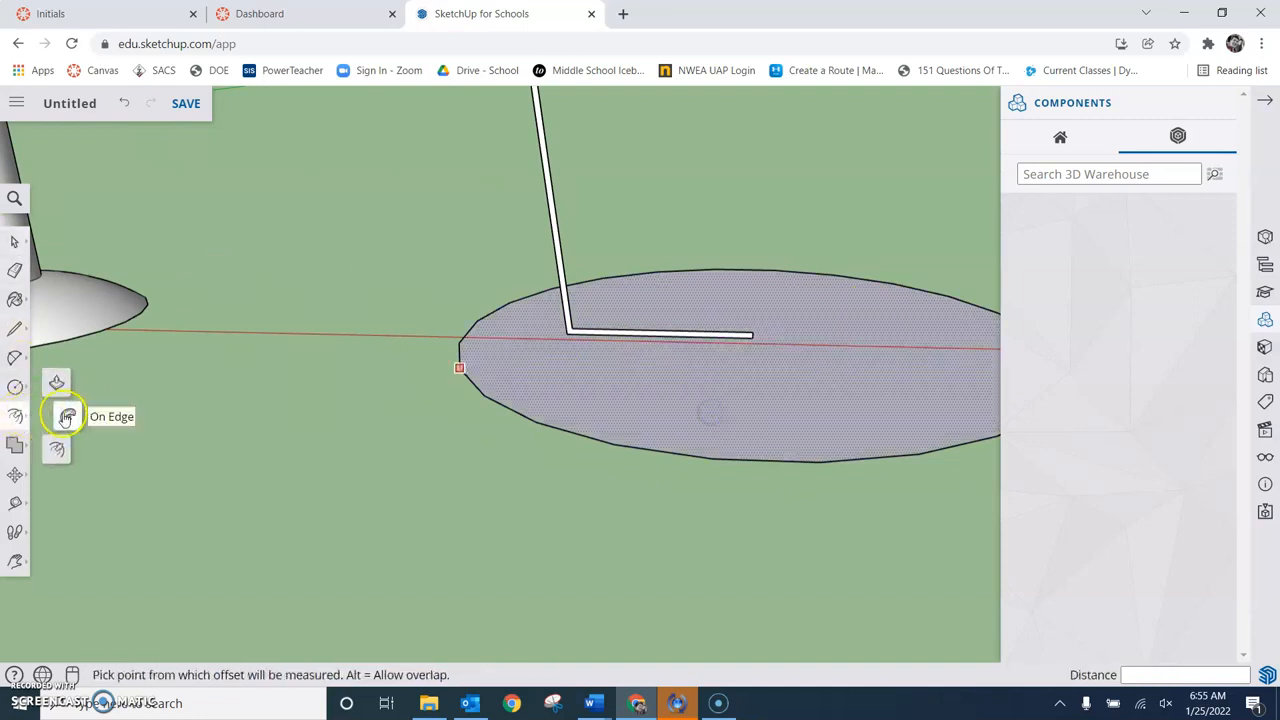
pyautogui.click(67, 417)
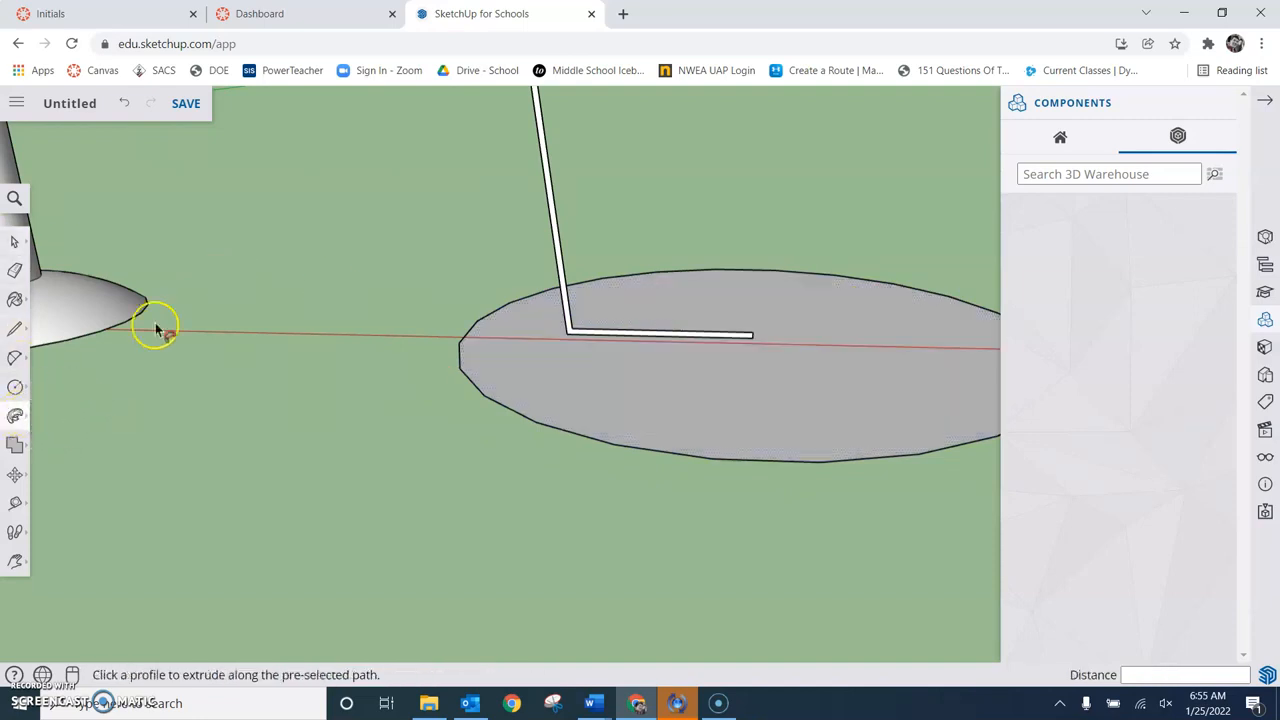
pyautogui.click(545, 150)
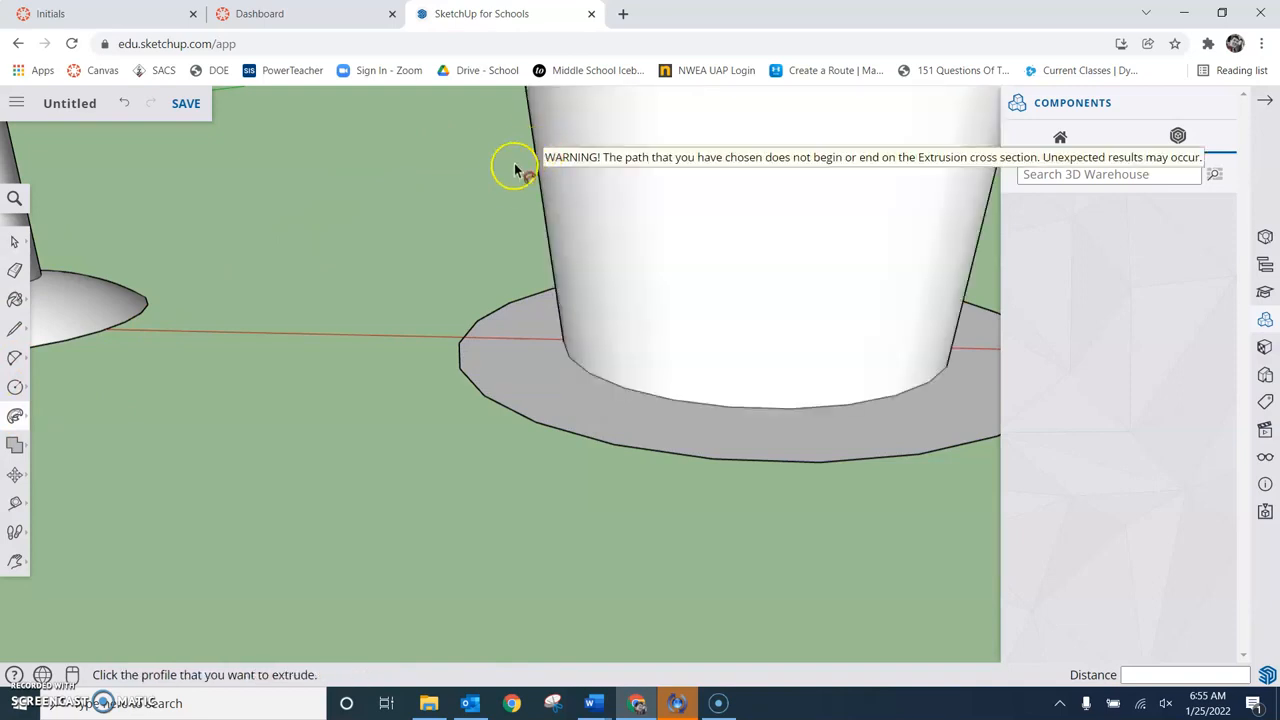
# Erase the guide circle beneath the finished cup
pyautogui.press('h')
pyautogui.scroll(-3, 580, 271)
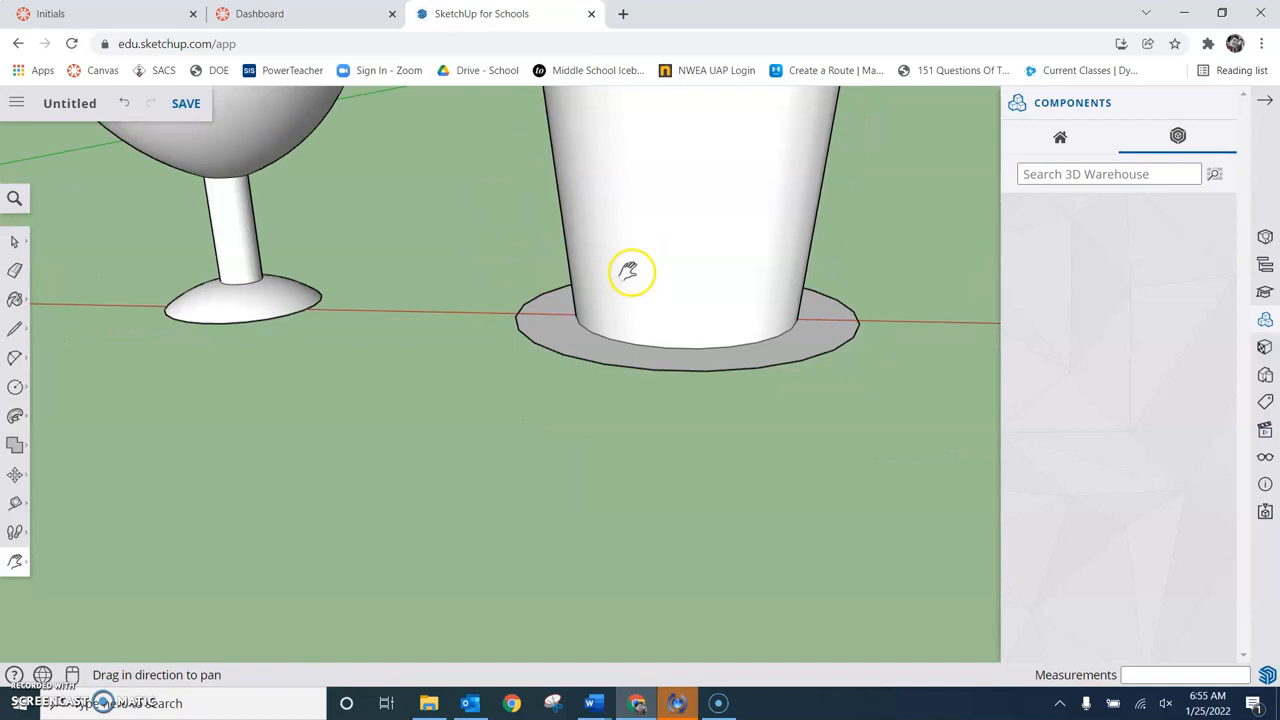
pyautogui.scroll(-3, 628, 271)
pyautogui.press('o')
pyautogui.moveTo(809, 191); pyautogui.dragTo(720, 312)
pyautogui.press('e')
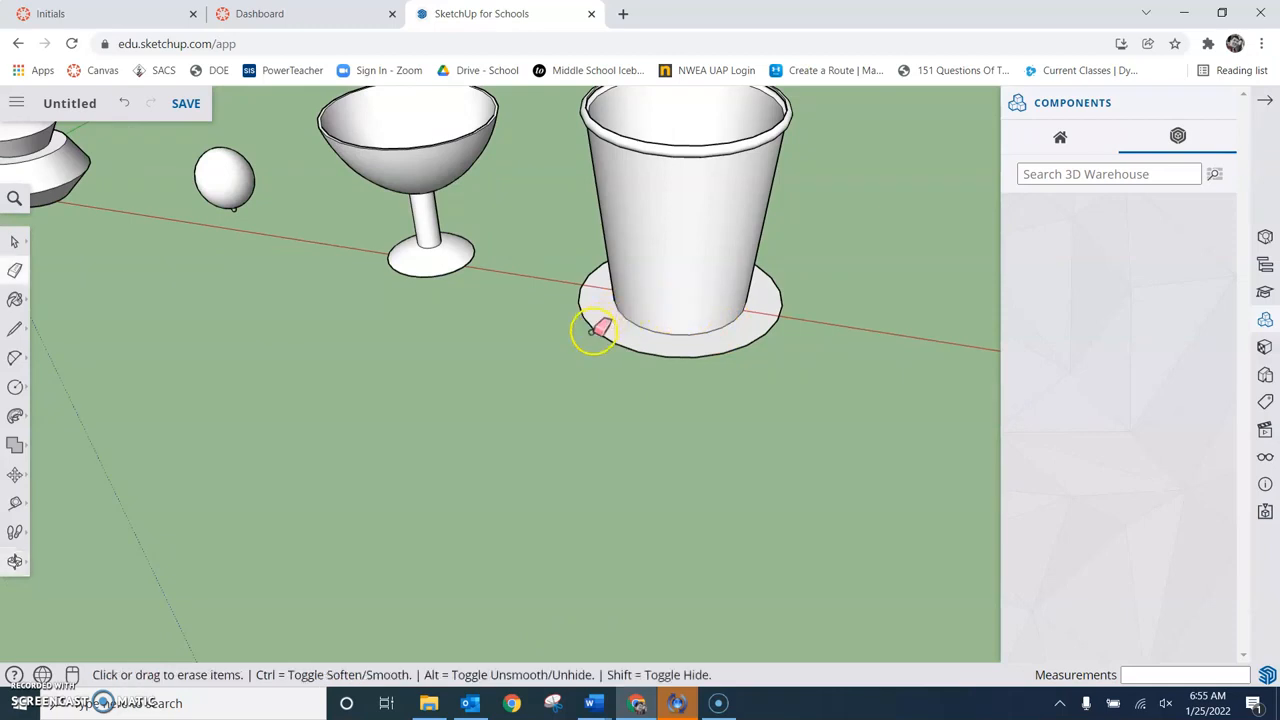
pyautogui.click(598, 333)
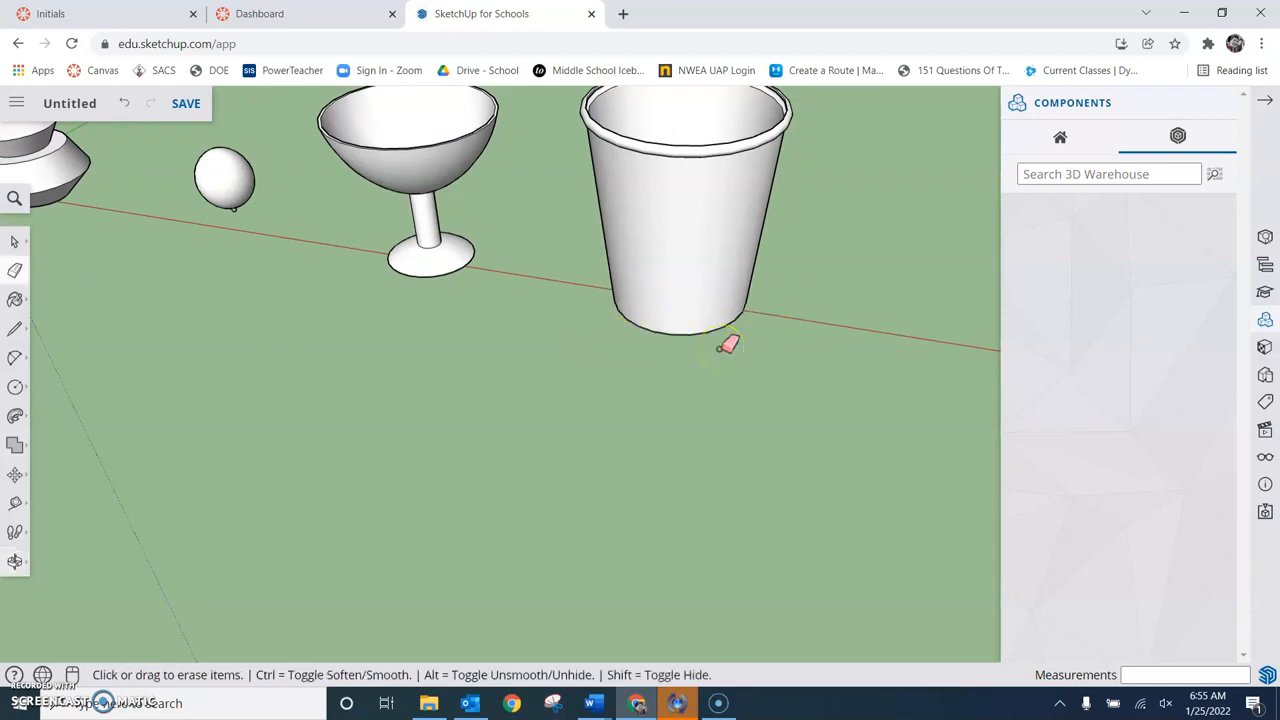
# Draw an S-shaped path of two connected arcs beside the cup, with opposite bulges of about 8' 6 13/16" and 8' 1 5/8"
pyautogui.press('h')
pyautogui.moveTo(863, 383)
pyautogui.mouseDown()
pyautogui.moveTo(471, 491)
pyautogui.moveTo(453, 470)
pyautogui.mouseUp()
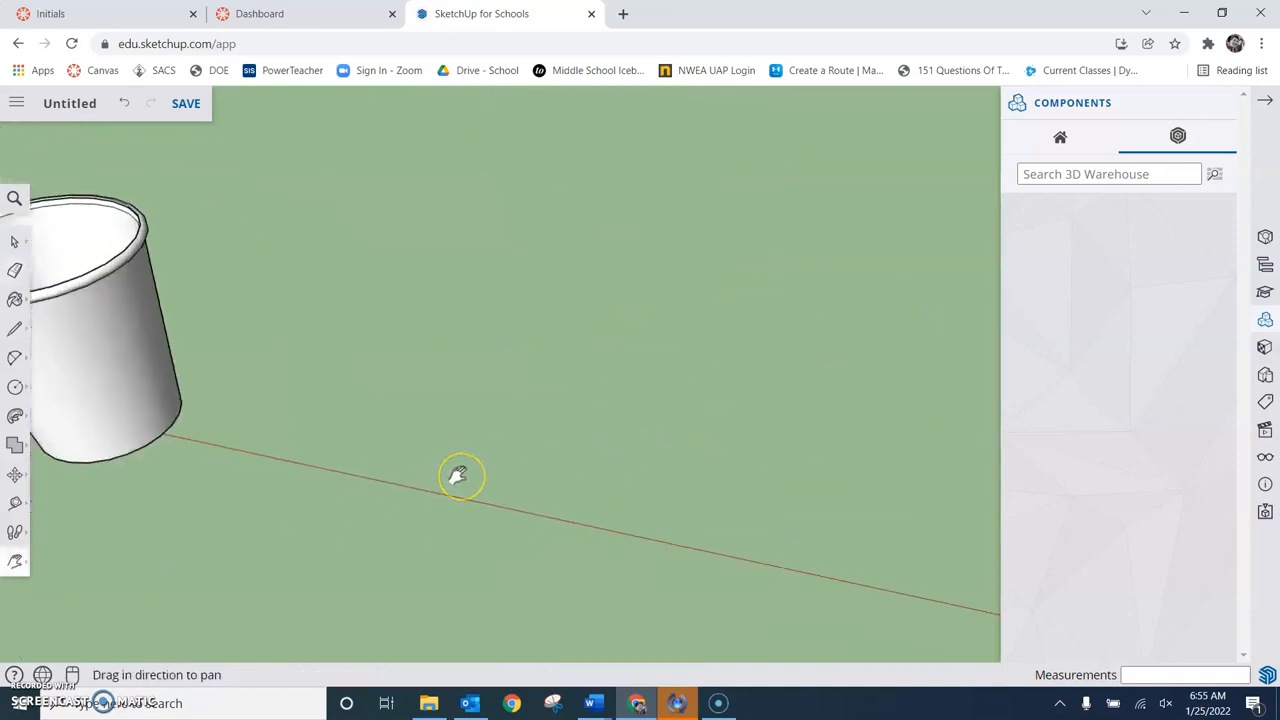
pyautogui.press('a')
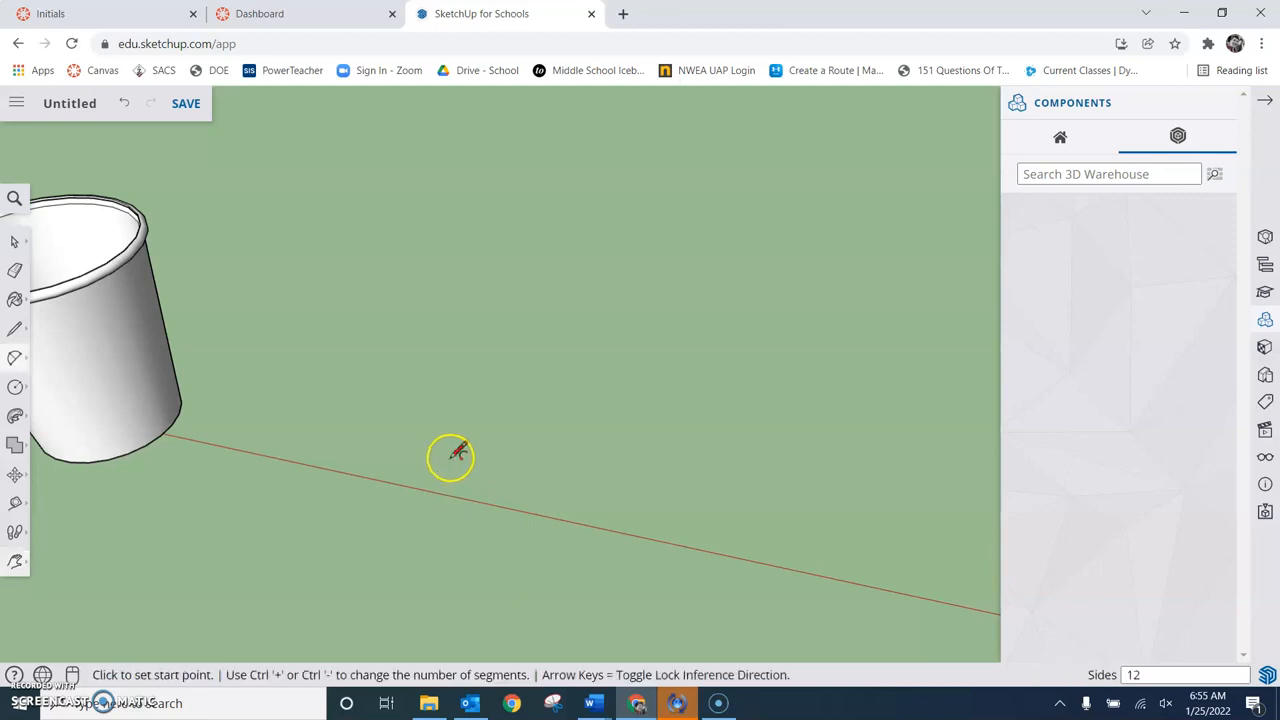
pyautogui.click(434, 456)
pyautogui.click(643, 366)
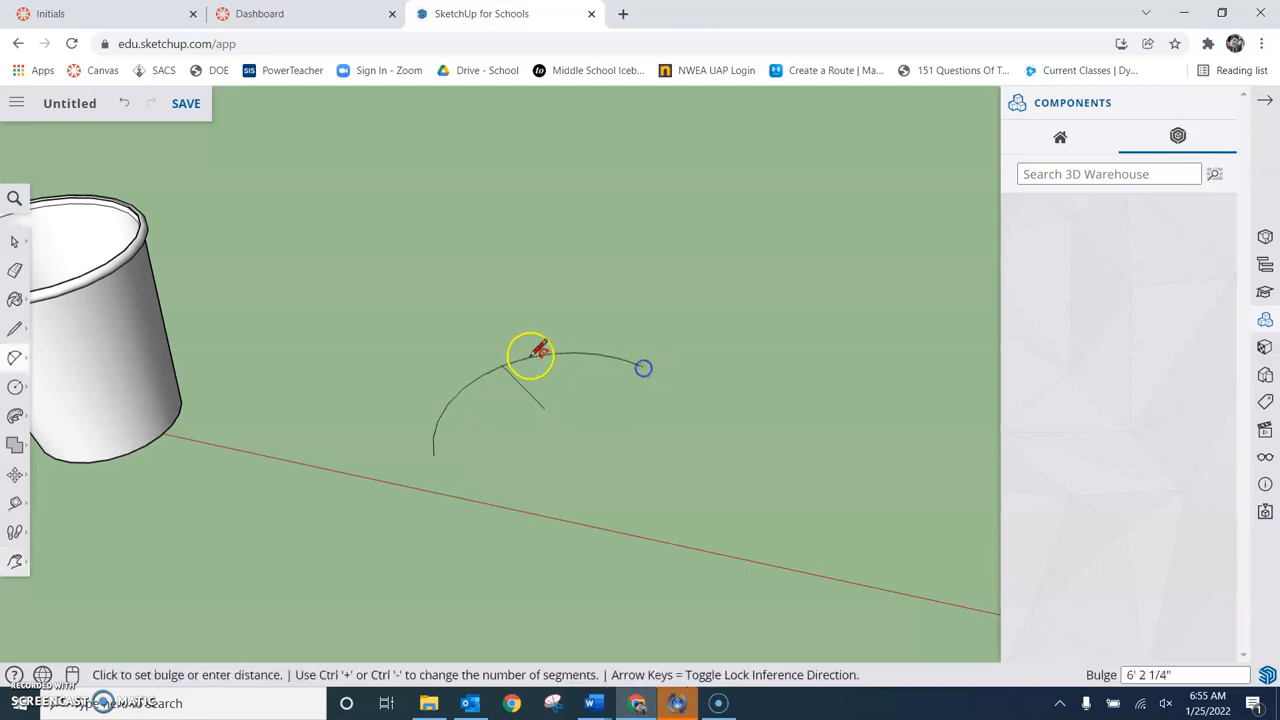
pyautogui.click(514, 341)
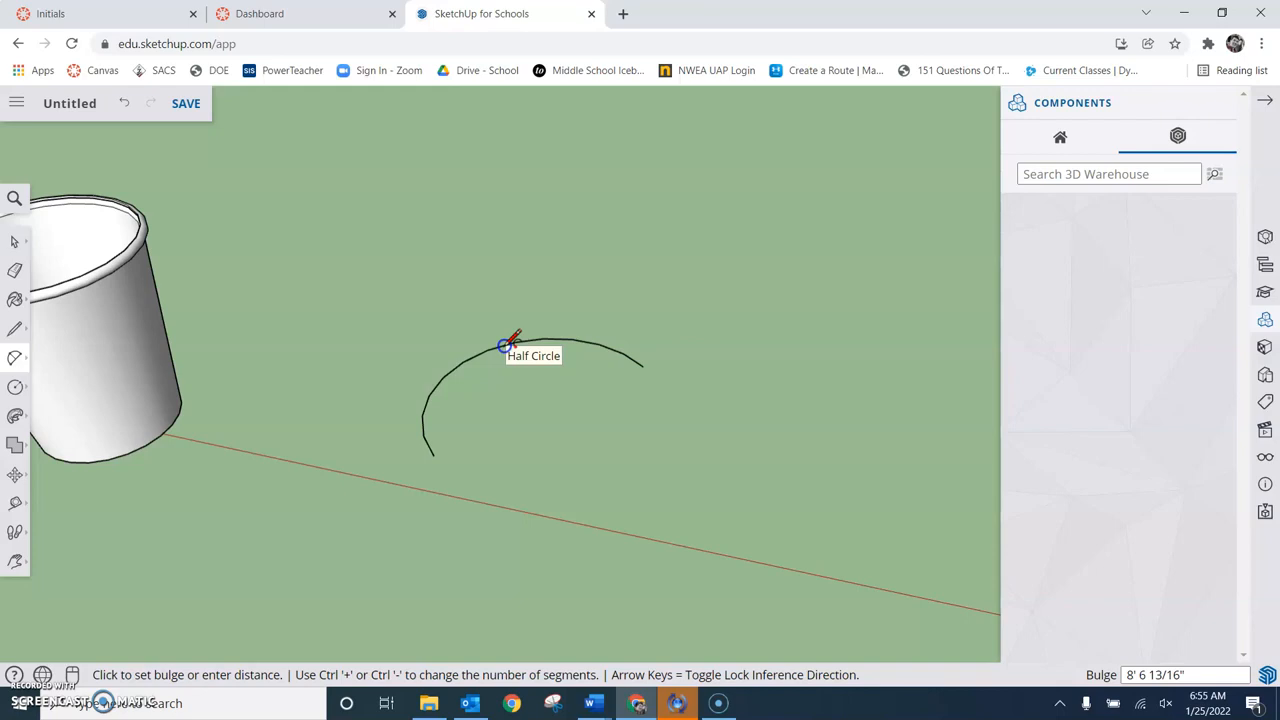
pyautogui.click(644, 366)
pyautogui.click(822, 291)
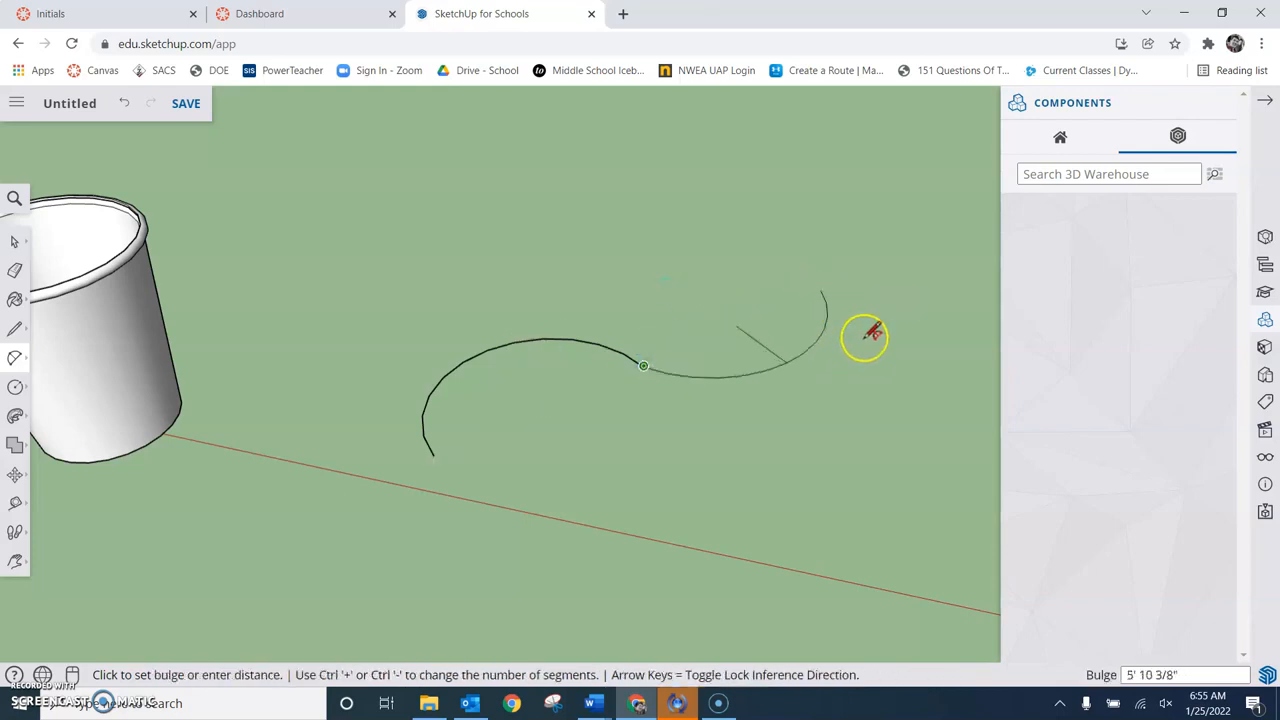
pyautogui.click(878, 340)
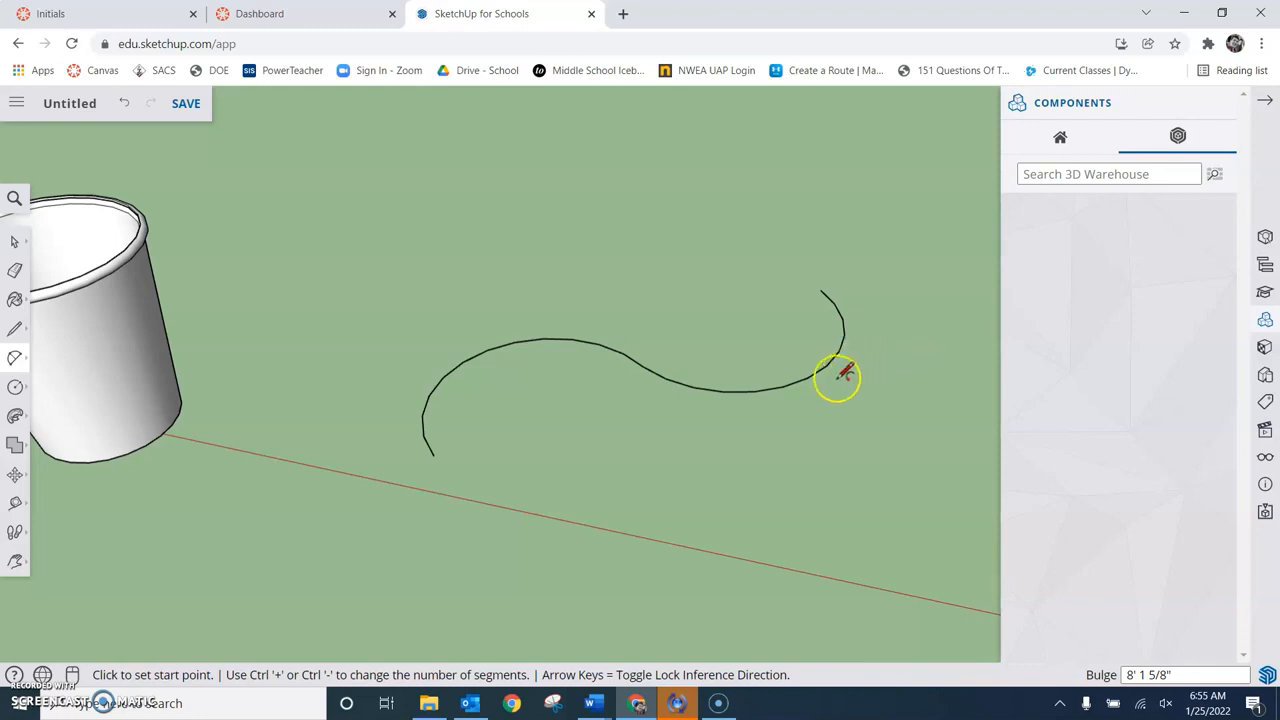
# Draw an upright circle centred on the free end of the S-shaped path's first arc, facing across the path
pyautogui.moveTo(730, 460); pyautogui.dragTo(403, 501, button='middle')
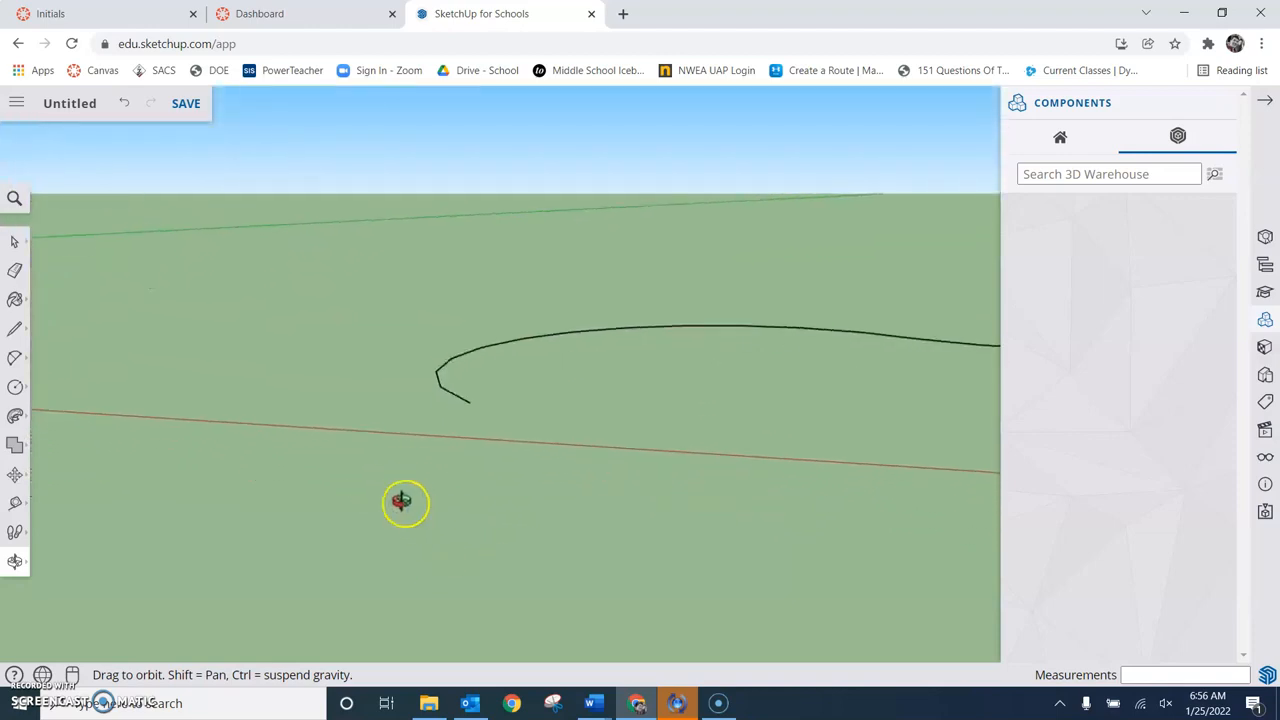
pyautogui.press('c')
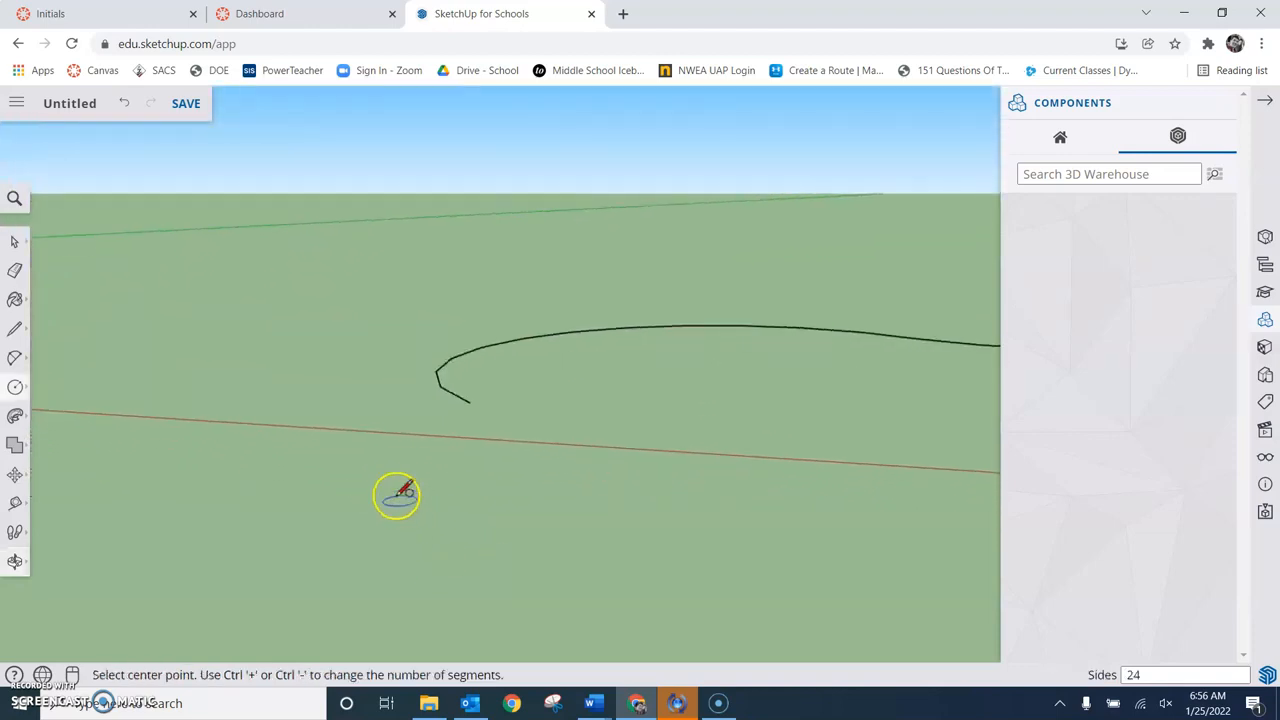
pyautogui.click(470, 400)
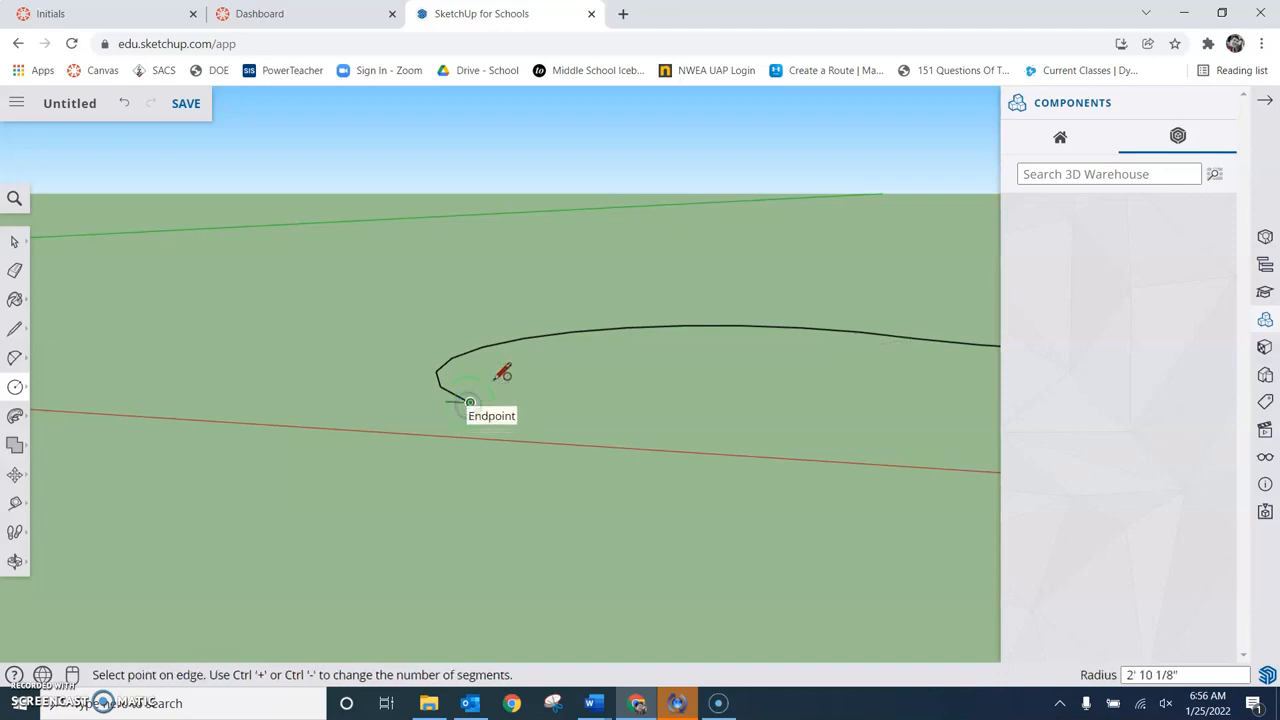
pyautogui.click(512, 376)
# Offset the upright circle slightly inward and delete the inner disc to leave a thin ring
pyautogui.moveTo(474, 407); pyautogui.dragTo(606, 451, button='middle')
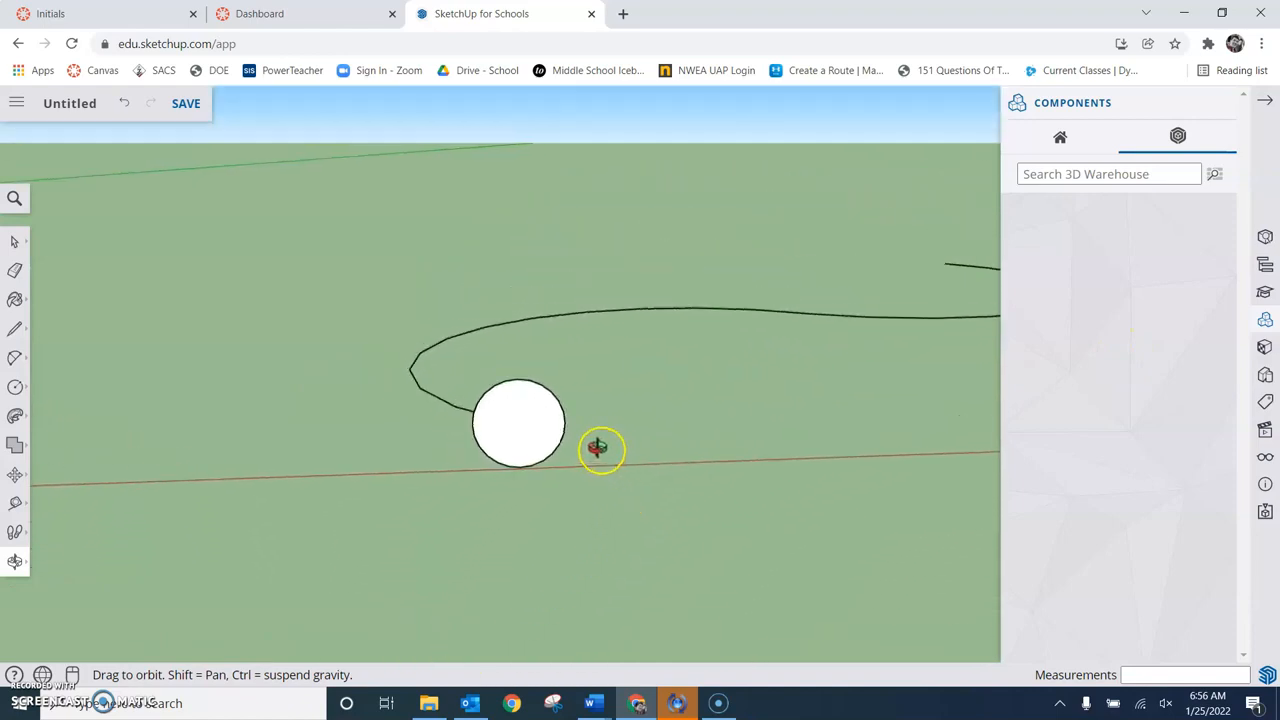
pyautogui.press('f')
pyautogui.click(536, 428)
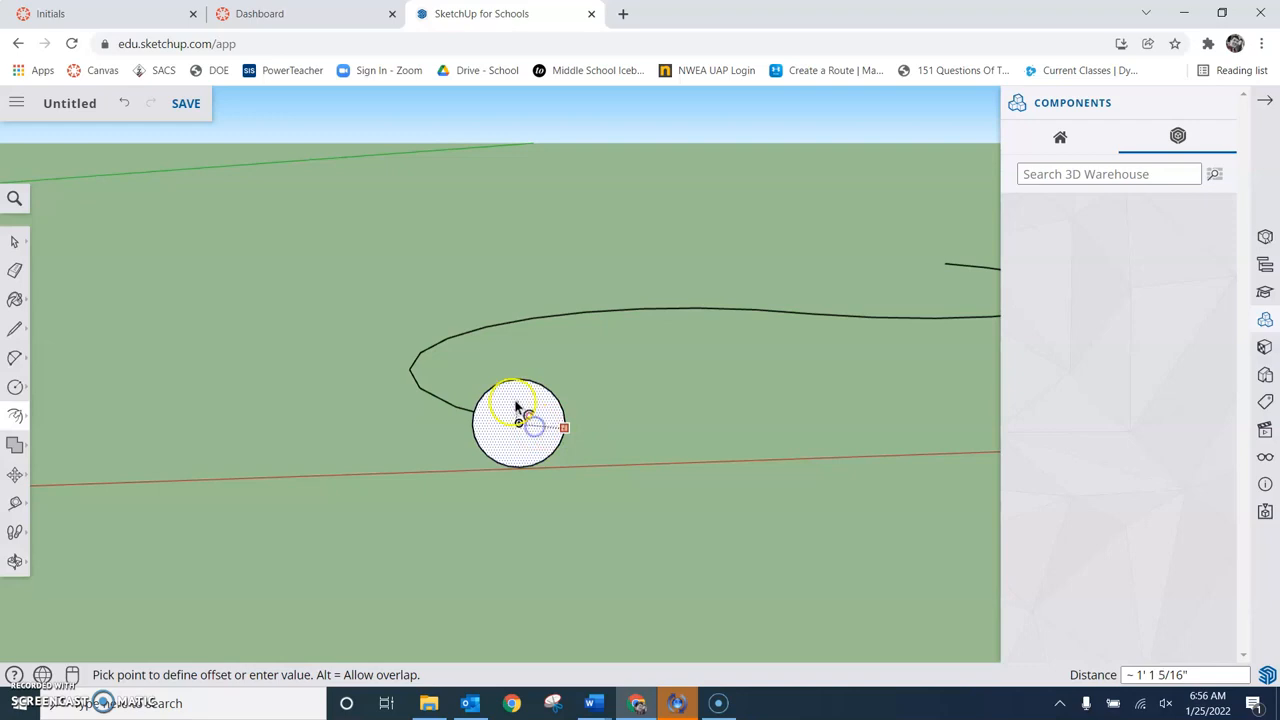
pyautogui.click(553, 478)
pyautogui.press('space')
pyautogui.click(519, 424)
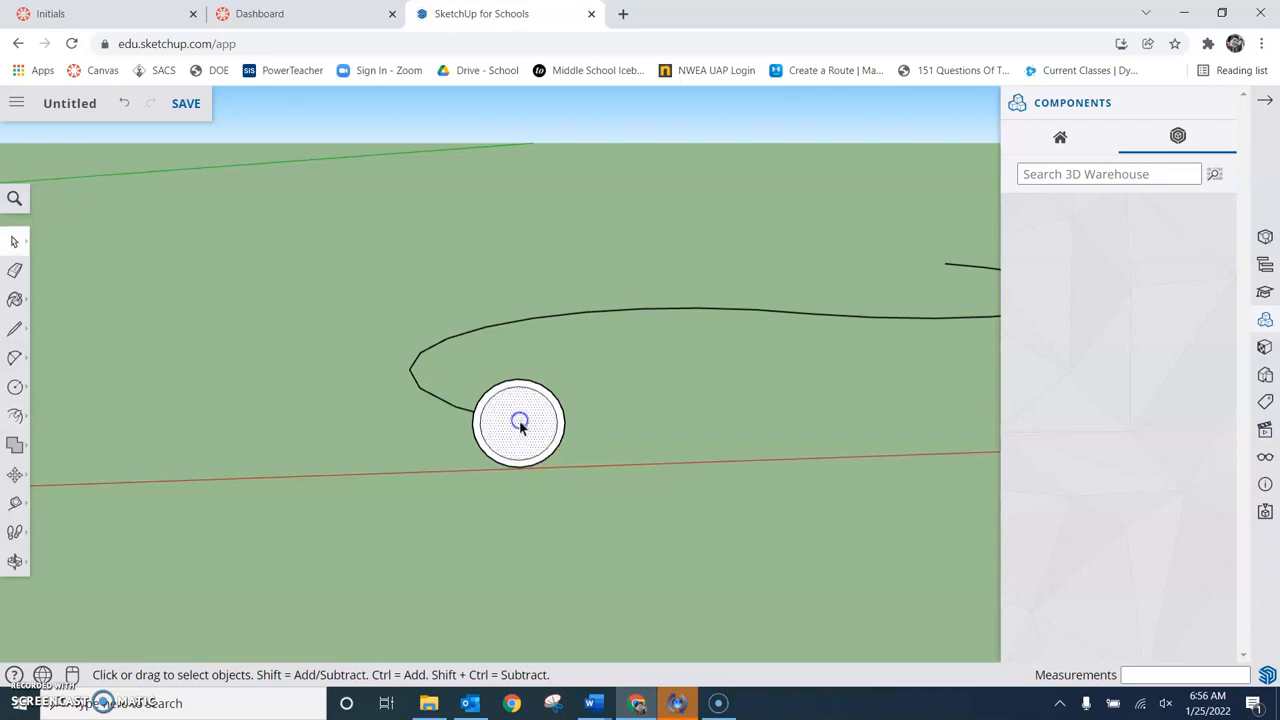
pyautogui.press('Delete')
pyautogui.click(525, 432)
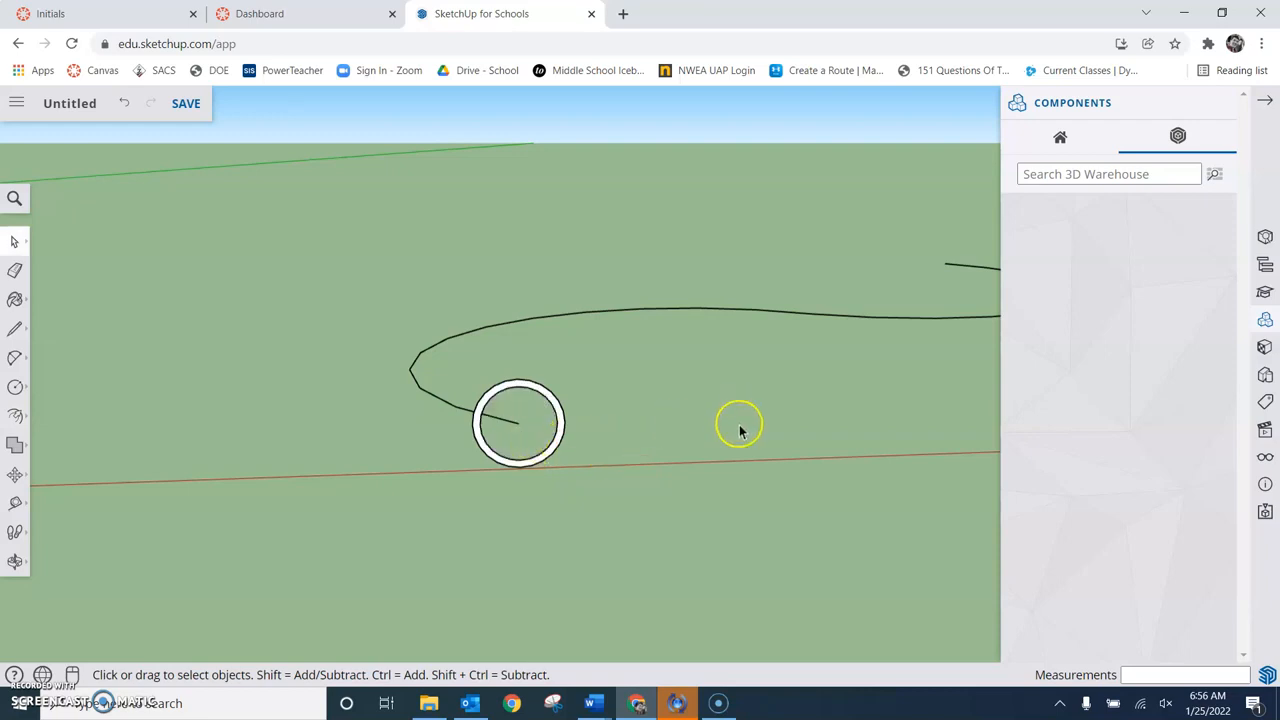
# Extrude the ring along both arcs of the S-shaped path with Follow Me to form a hollow pipe
pyautogui.scroll(-2, 739, 431)
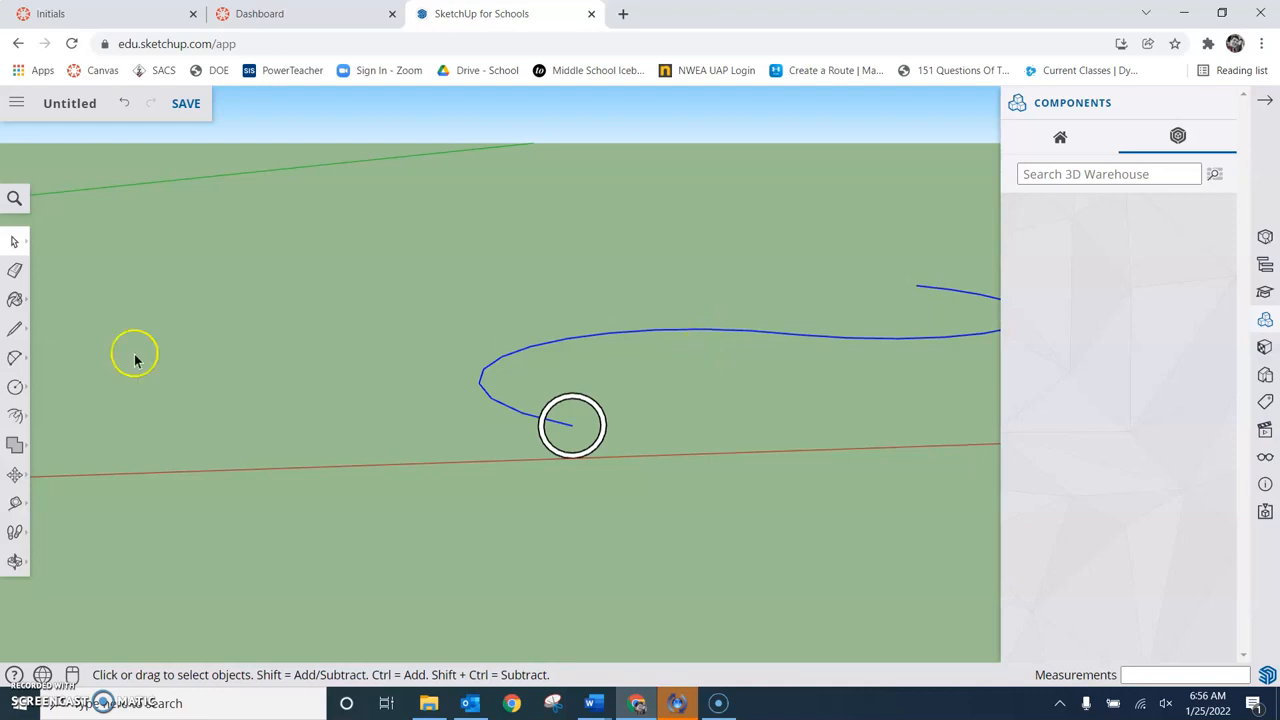
pyautogui.click(10, 418)
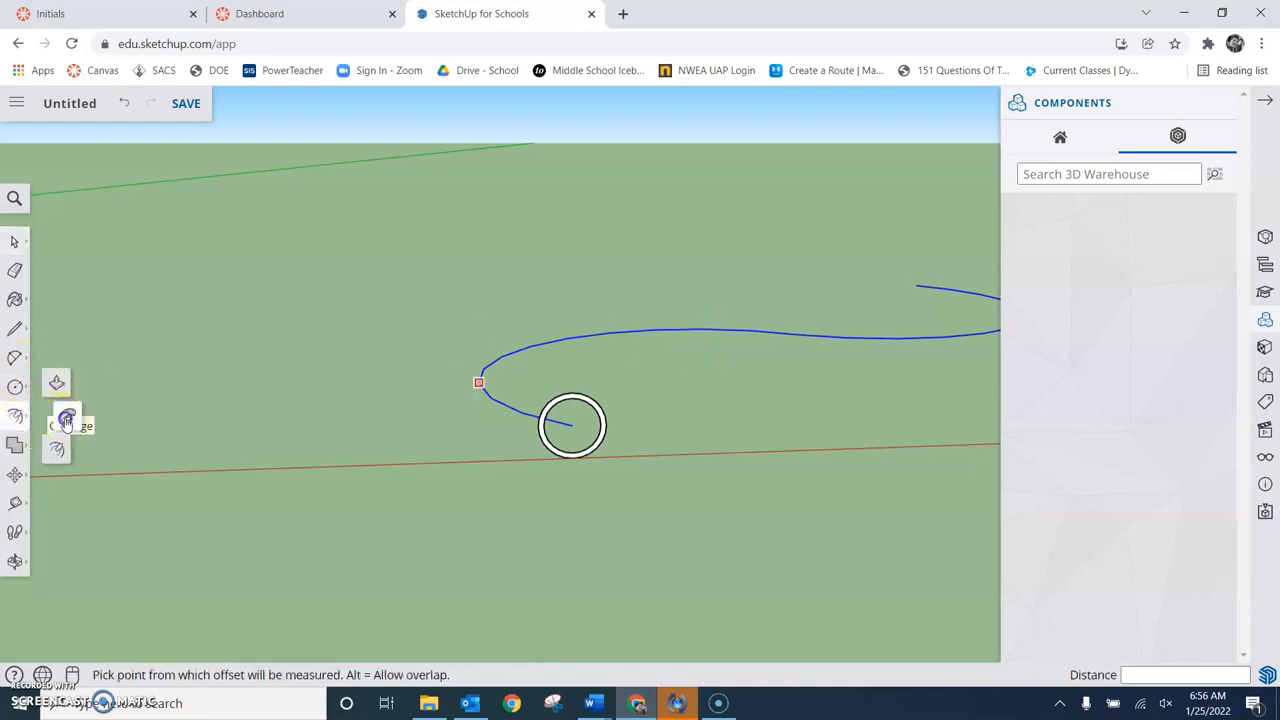
pyautogui.click(58, 418)
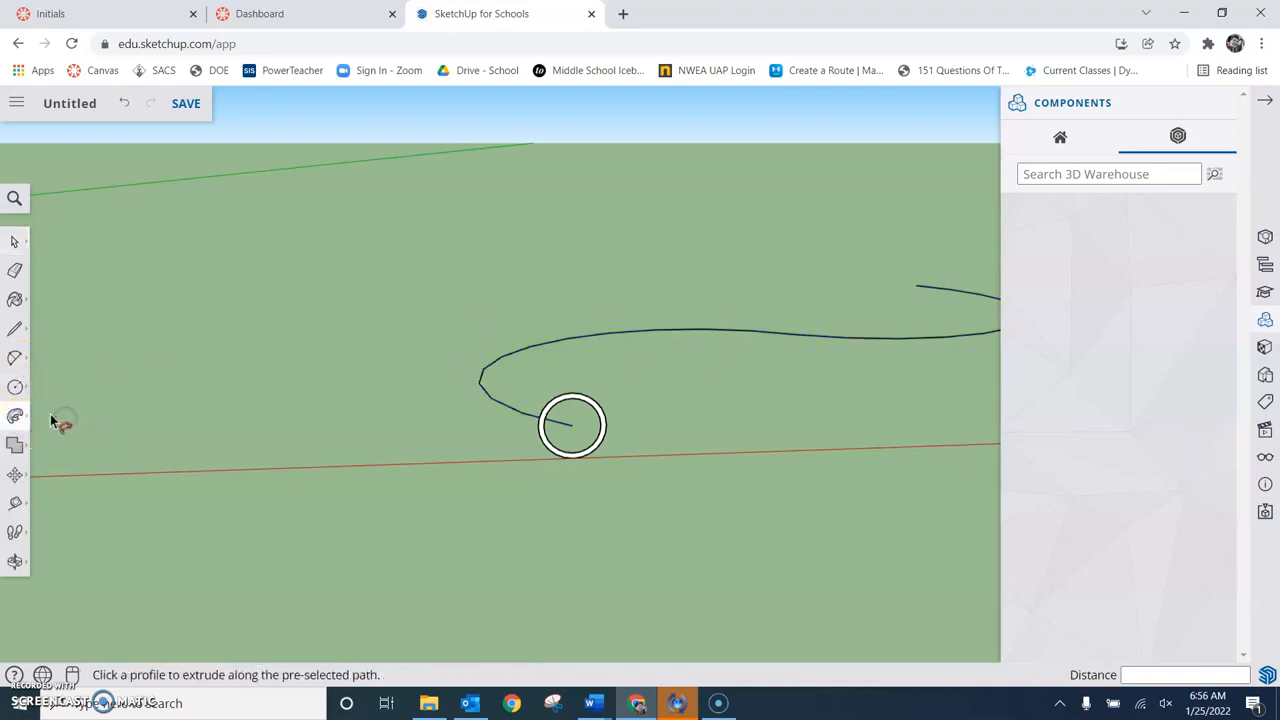
pyautogui.click(570, 400)
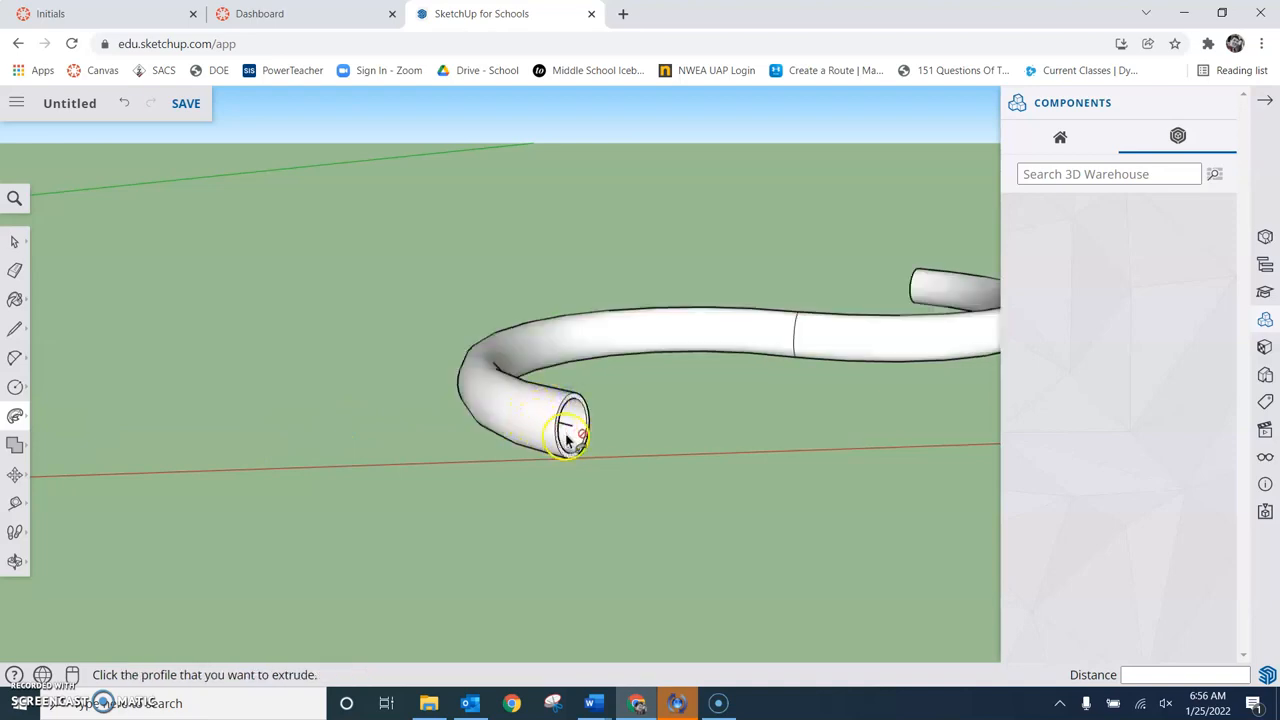
# Draw a large rectangle of about 84' 4 1/4" by 53' 9 13/16" on the ground behind the cup and pipe
pyautogui.press('o')
pyautogui.moveTo(709, 437); pyautogui.dragTo(752, 512)
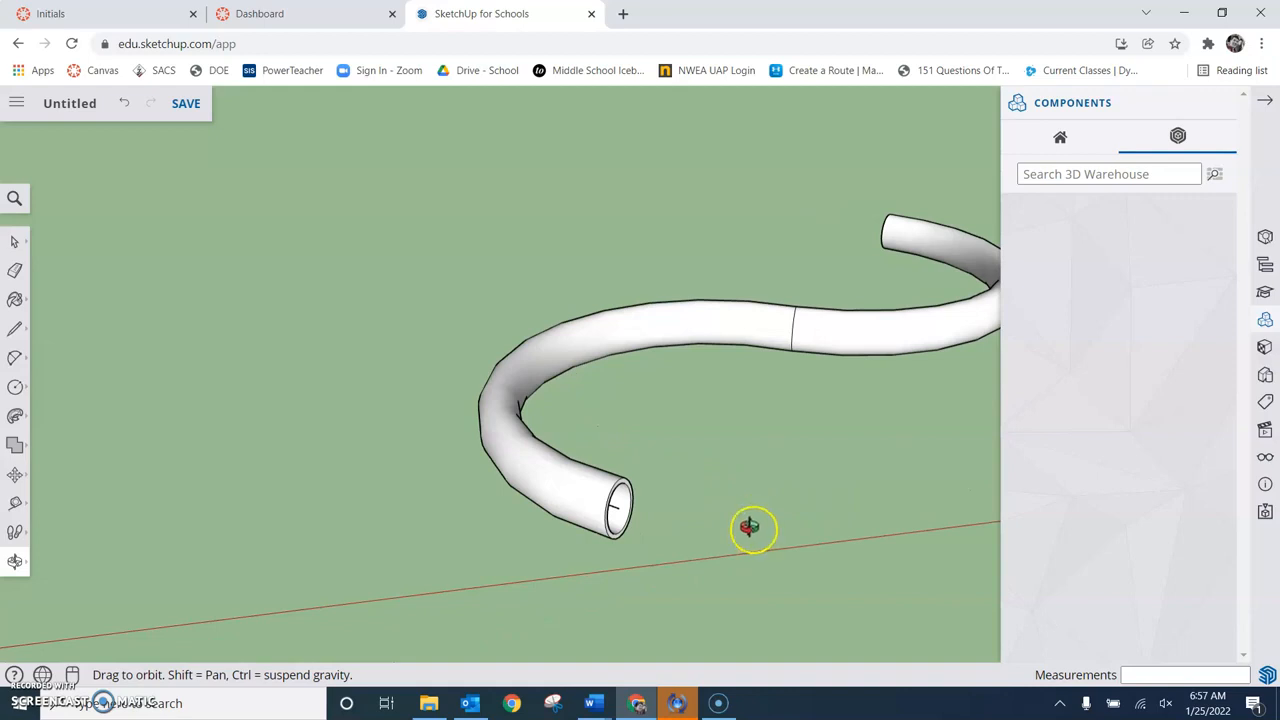
pyautogui.press('h')
pyautogui.moveTo(429, 323); pyautogui.dragTo(554, 651)
pyautogui.scroll(-4, 574, 603)
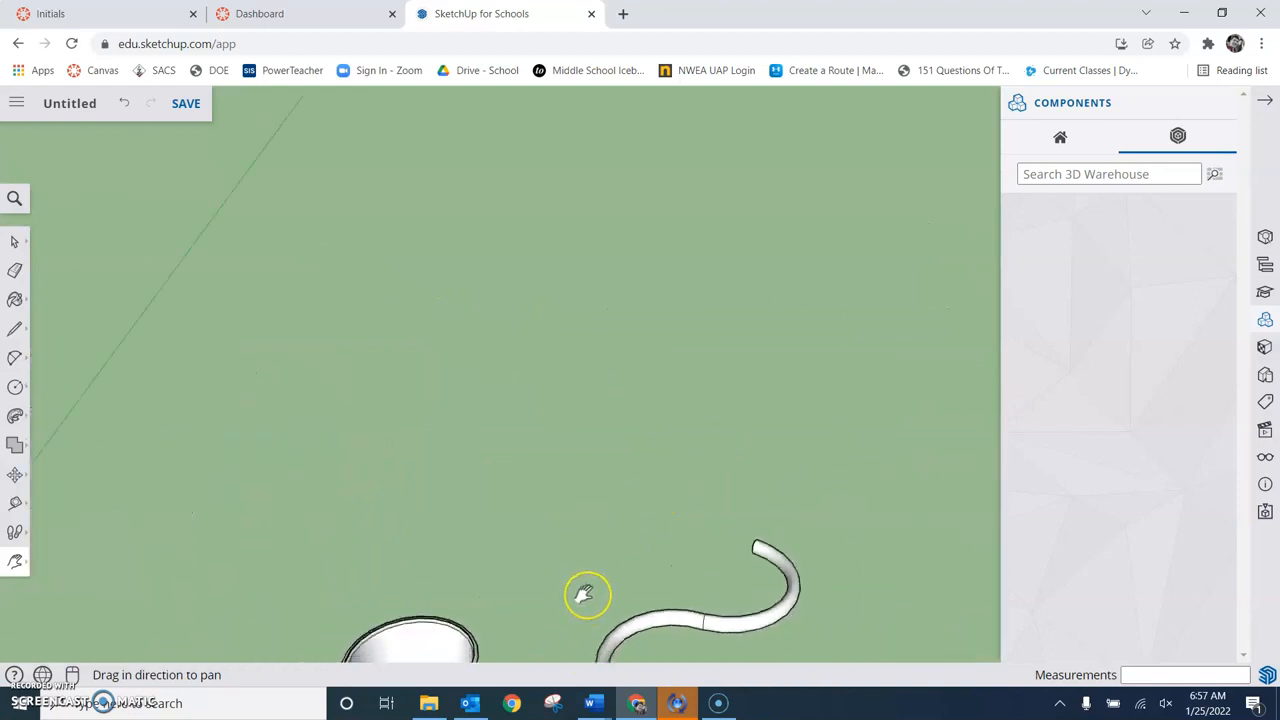
pyautogui.moveTo(584, 594); pyautogui.dragTo(580, 592)
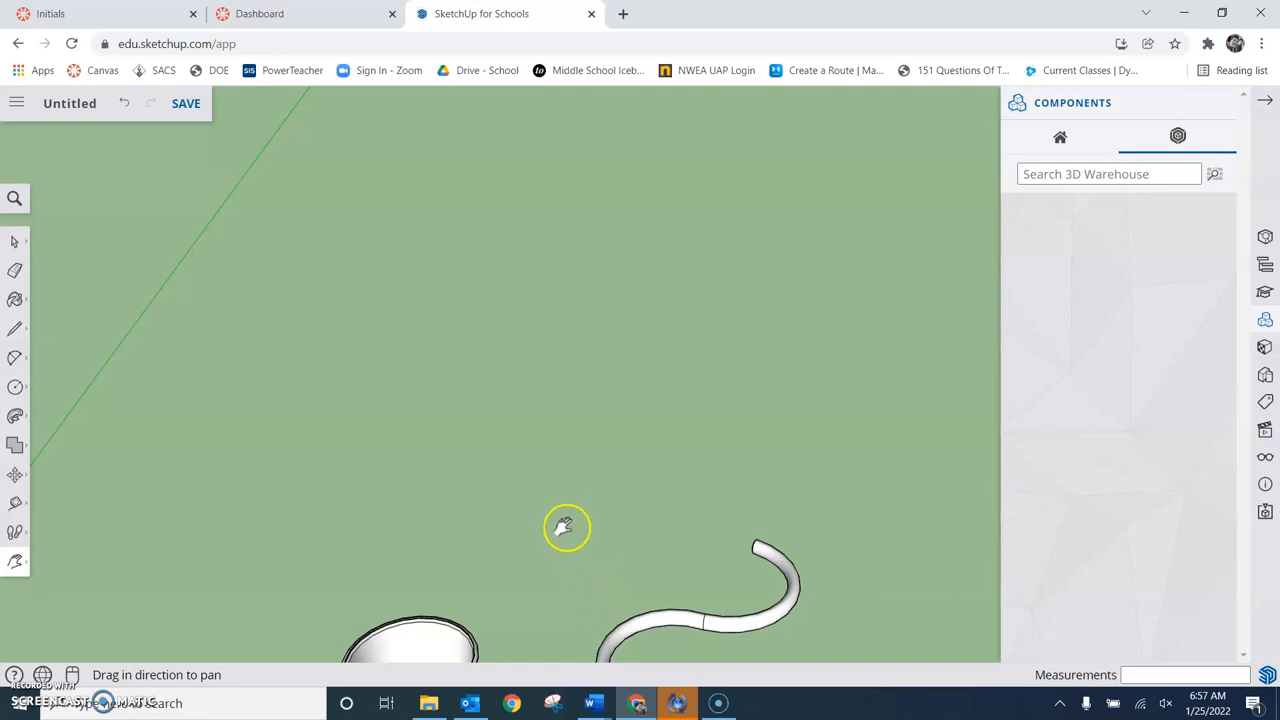
pyautogui.press('r')
pyautogui.click(354, 459)
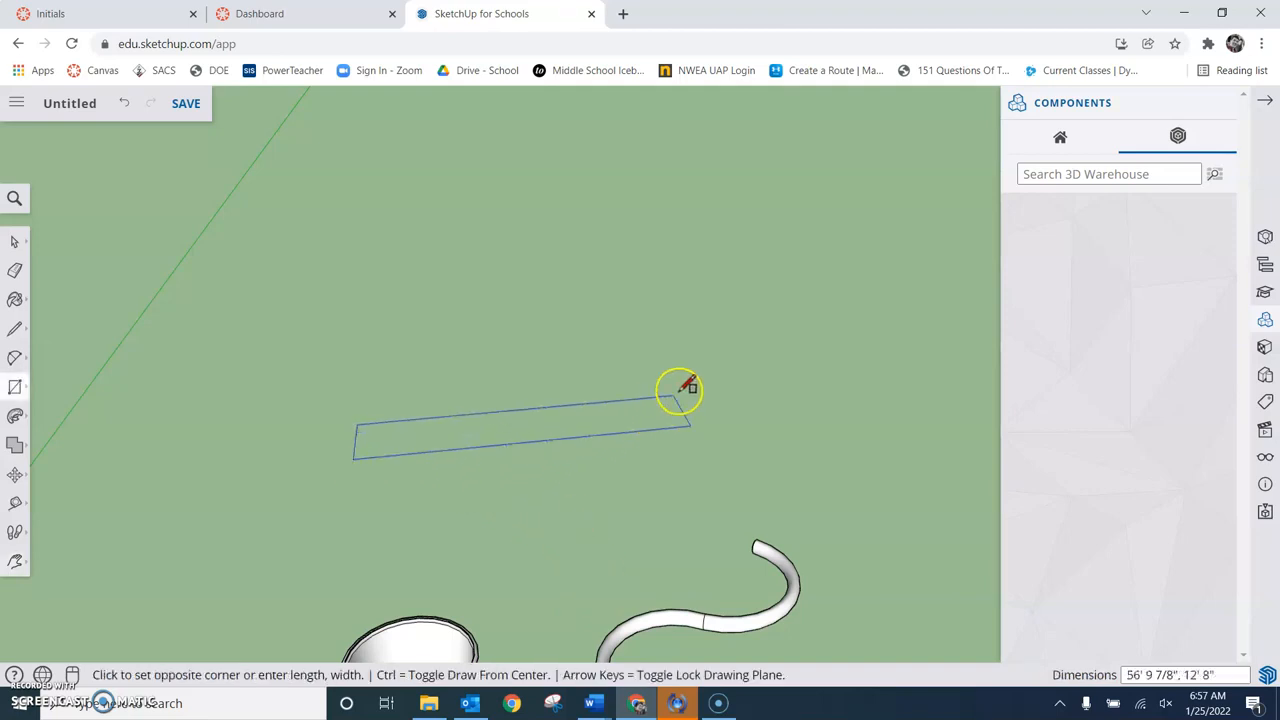
pyautogui.click(748, 310)
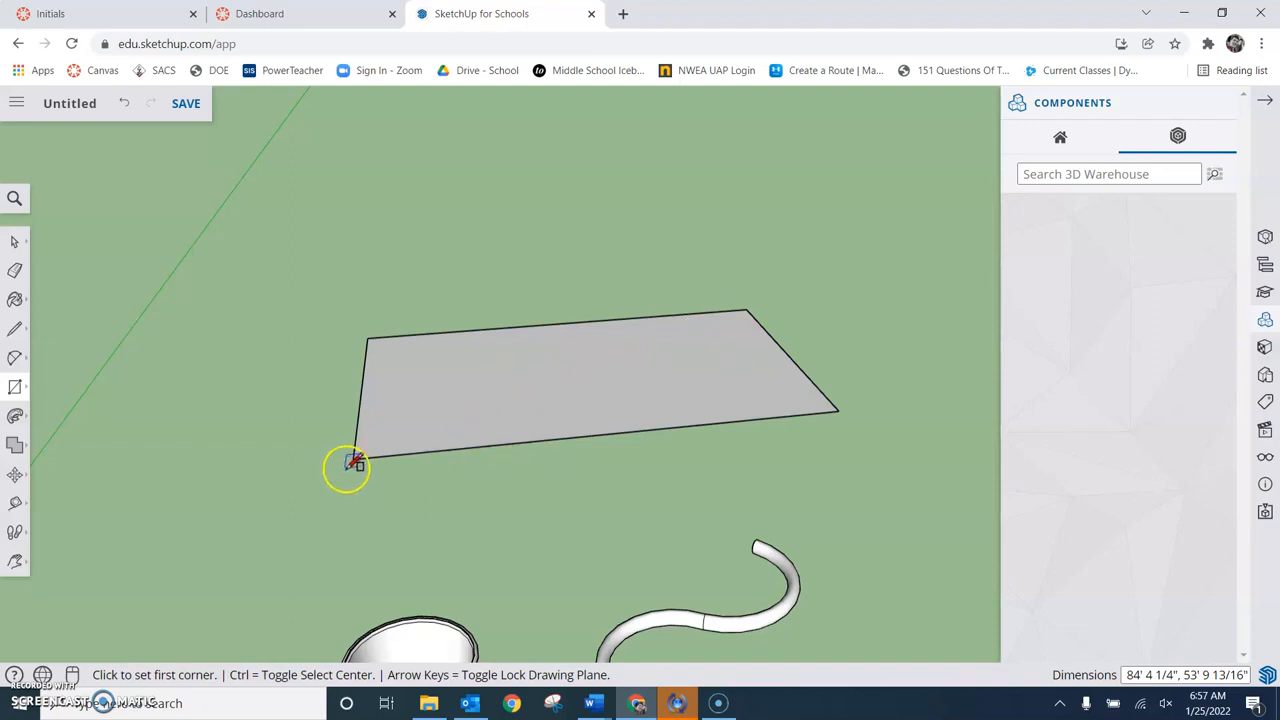
# Draw a small upright rectangle of about 2' 8 7/8" by 3' 7" extending outward and down from the large rectangle's near corner
pyautogui.scroll(-2, 341, 510)
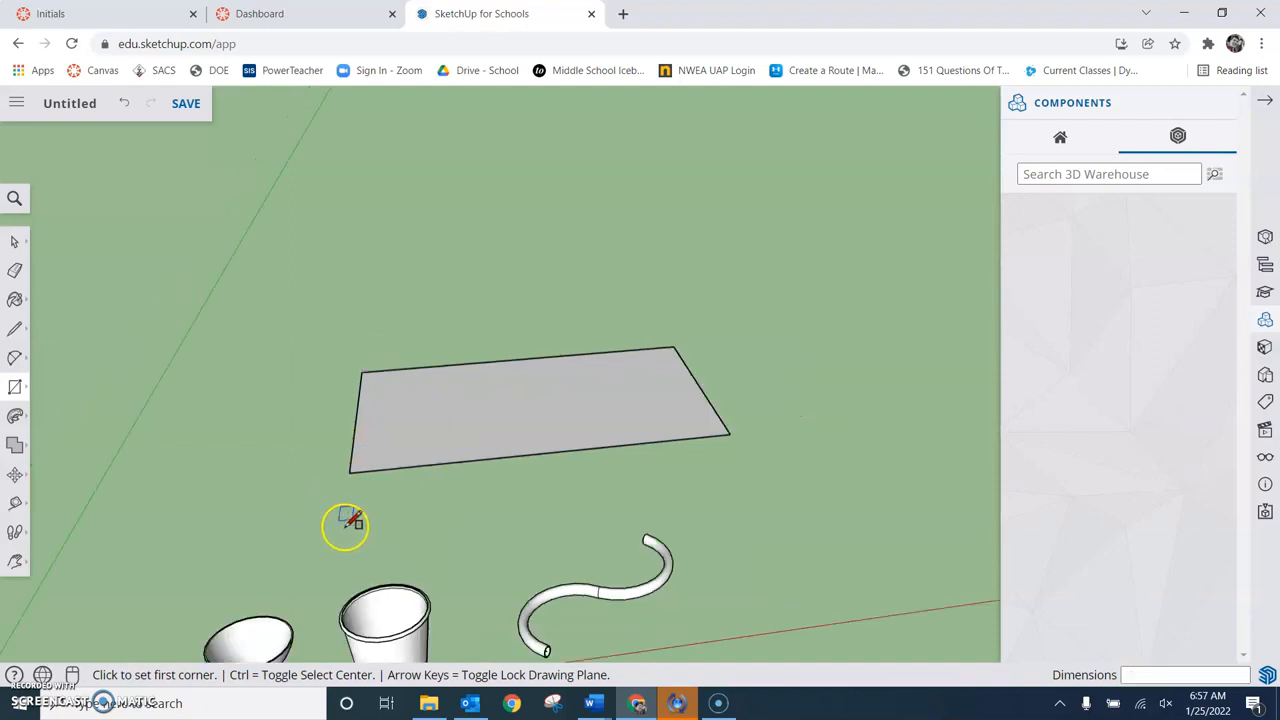
pyautogui.scroll(4, 350, 515)
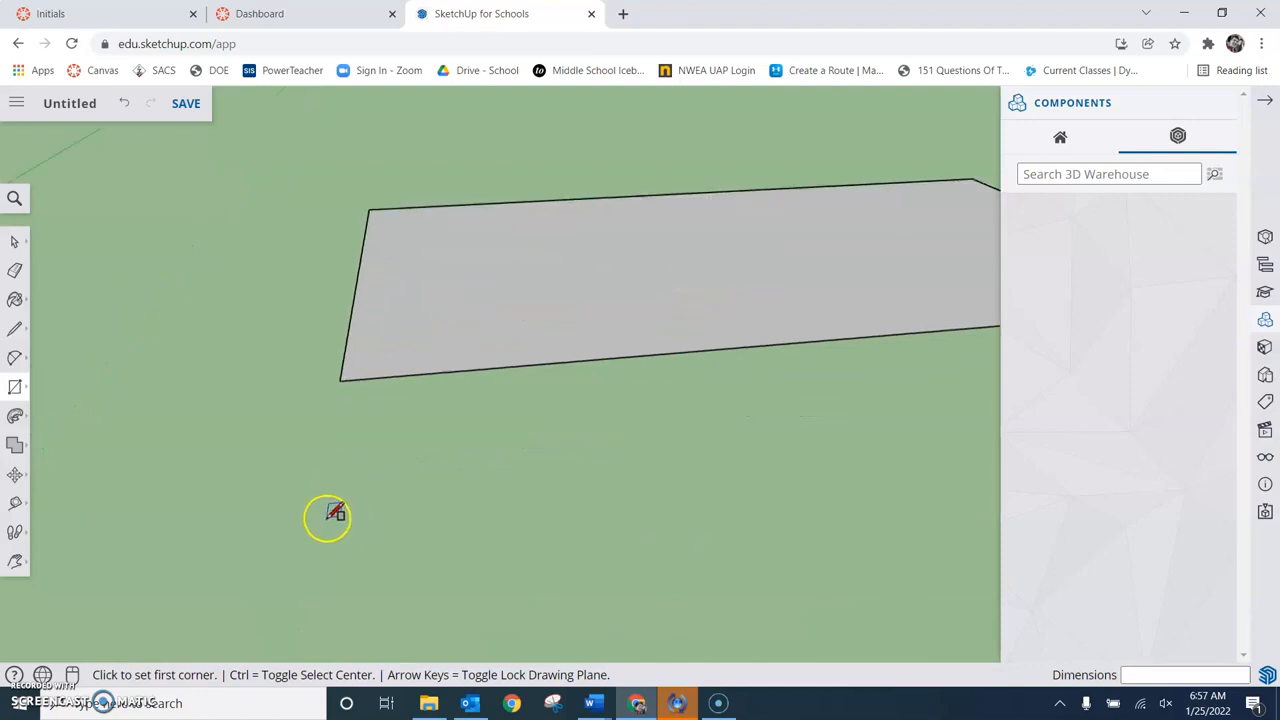
pyautogui.moveTo(300, 520); pyautogui.dragTo(340, 489, button='middle')
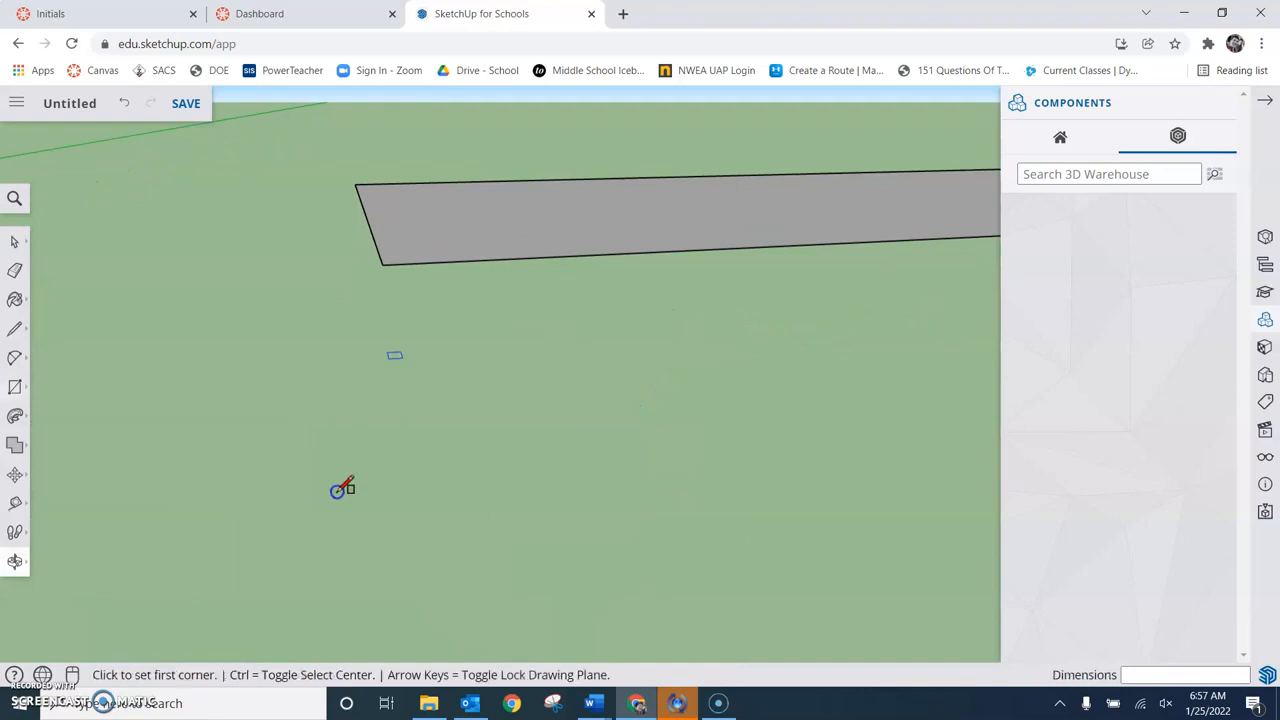
pyautogui.click(383, 265)
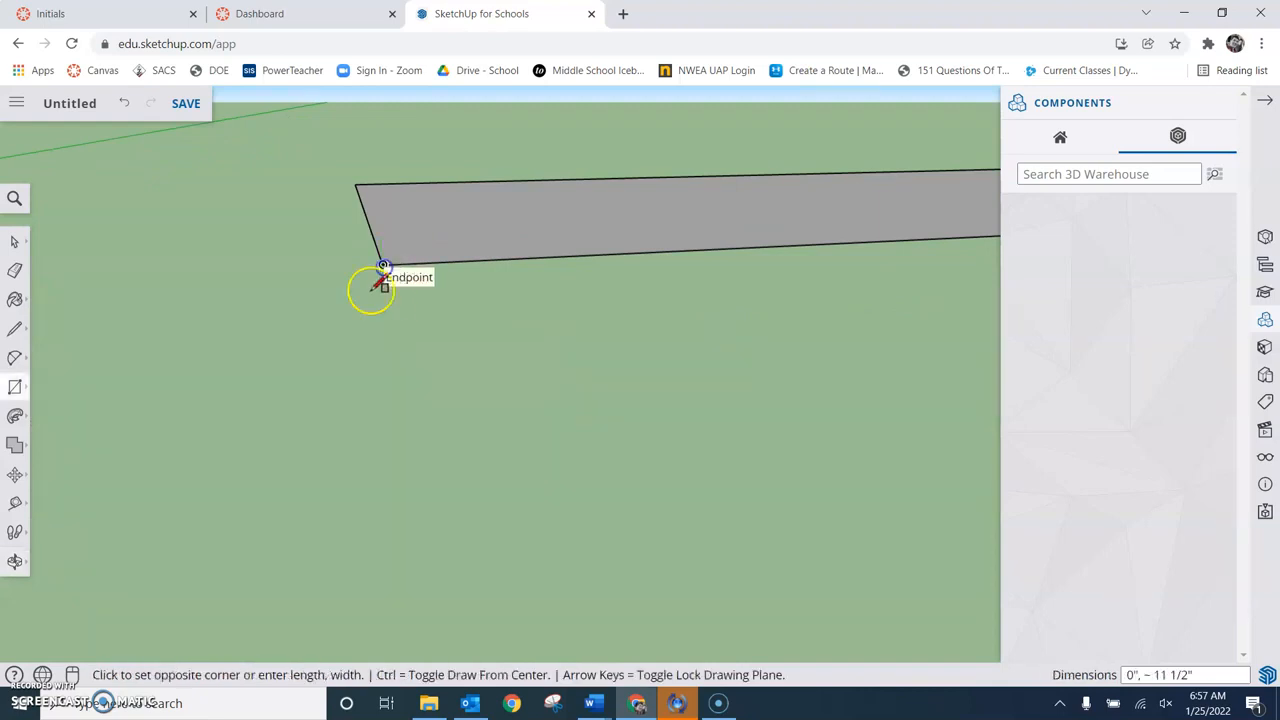
pyautogui.click(334, 333)
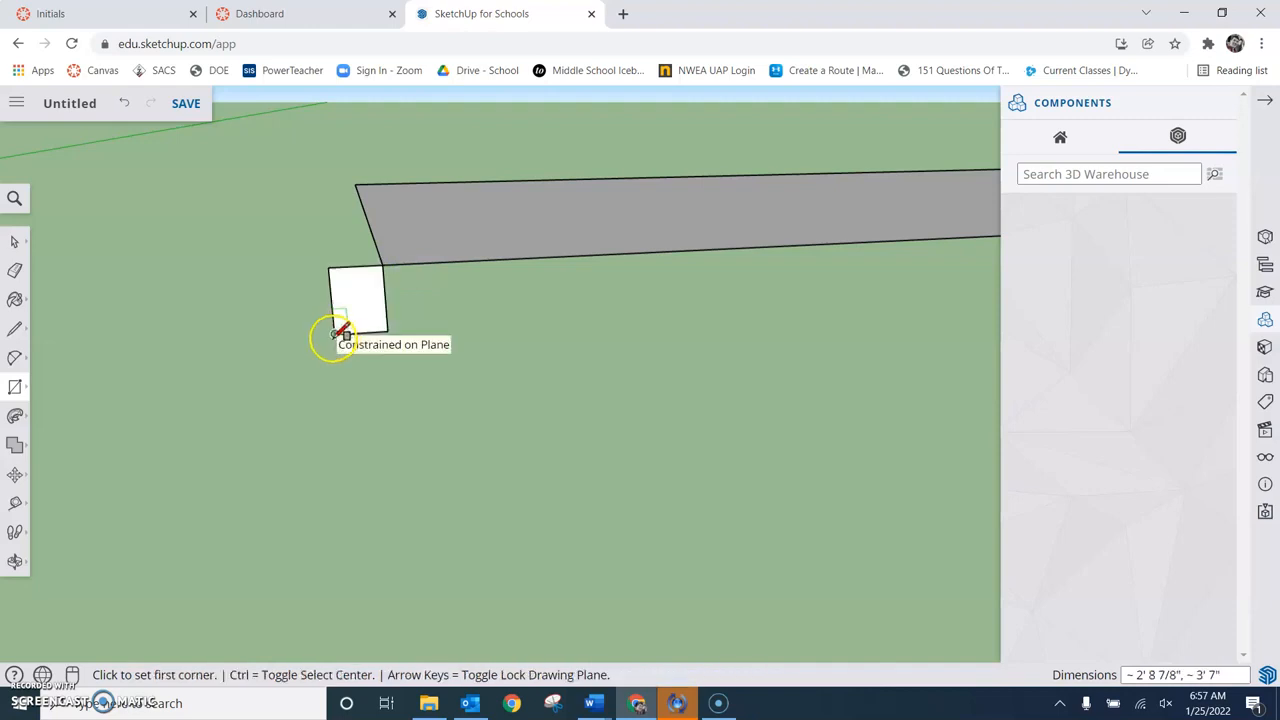
# Draw a two-step stair line across the upright rectangle, from its outer side edge up to its top edge
pyautogui.moveTo(400, 432)
pyautogui.mouseDown(button='middle')
pyautogui.moveTo(423, 434)
pyautogui.moveTo(434, 371)
pyautogui.moveTo(409, 420)
pyautogui.moveTo(391, 420)
pyautogui.mouseUp(button='middle')
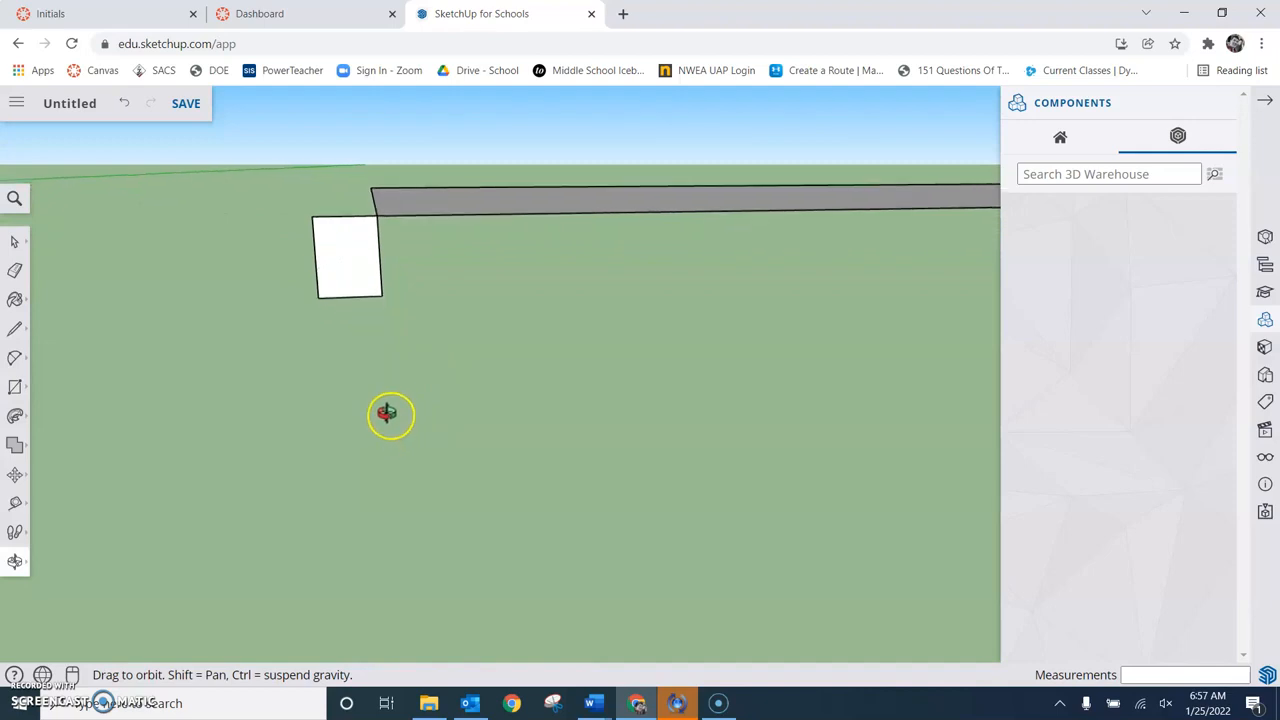
pyautogui.press('l')
pyautogui.click(317, 269)
pyautogui.click(379, 269)
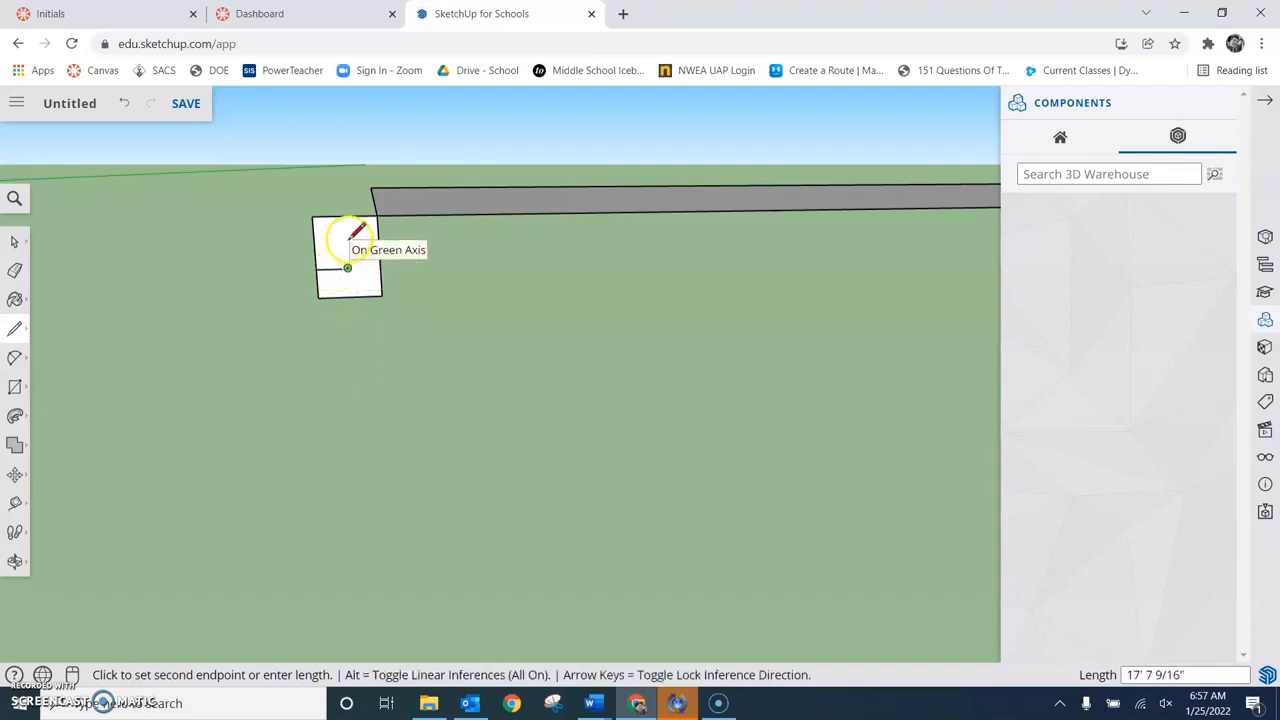
pyautogui.press('Escape')
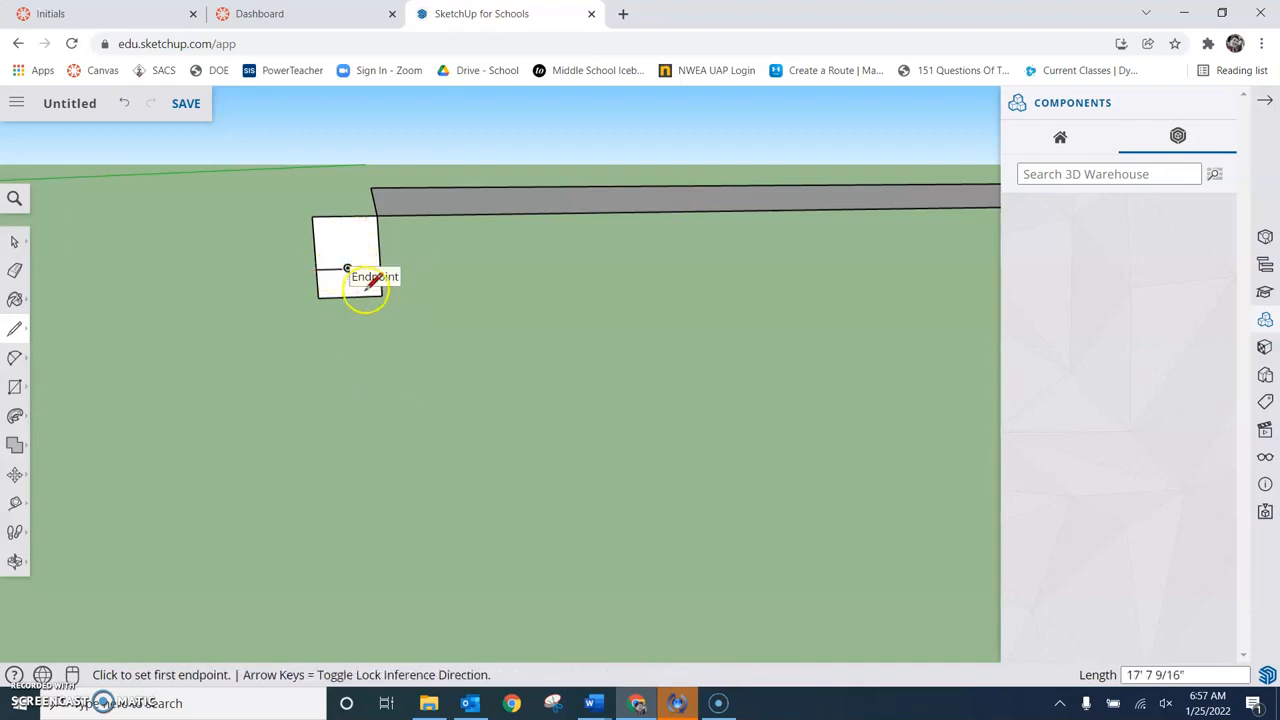
pyautogui.moveTo(380, 309); pyautogui.dragTo(354, 266, button='middle')
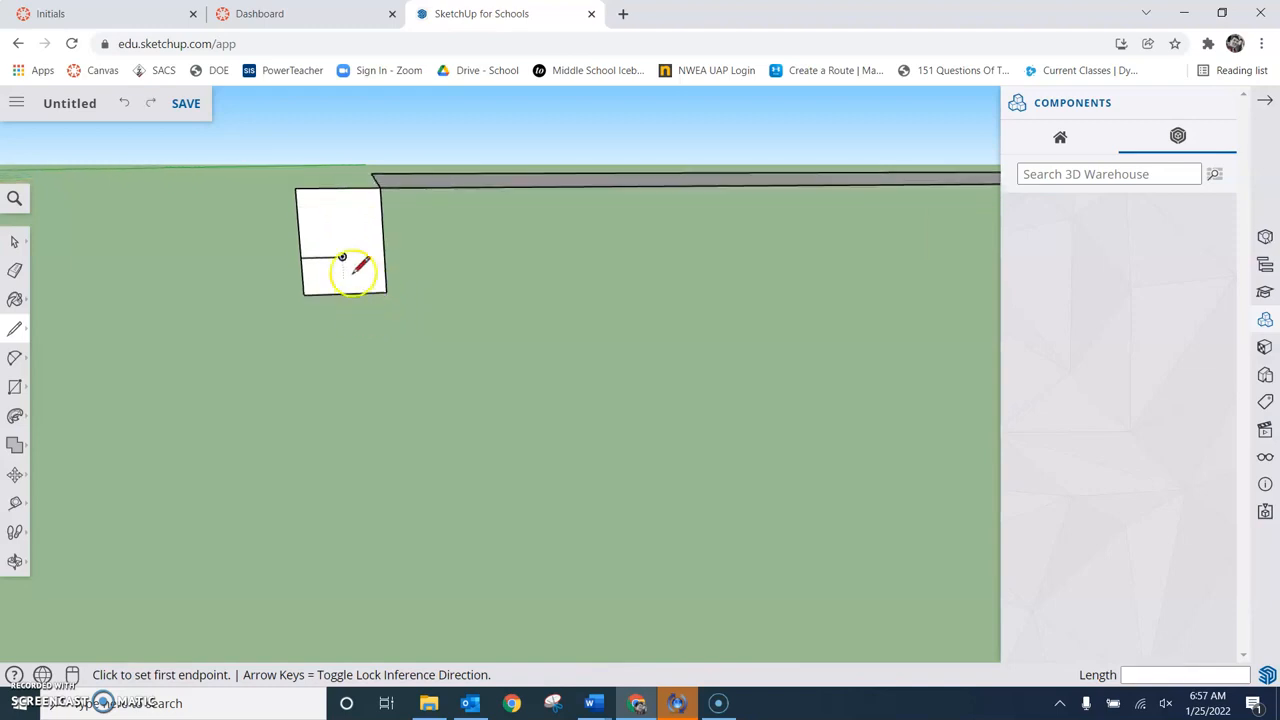
pyautogui.click(342, 257)
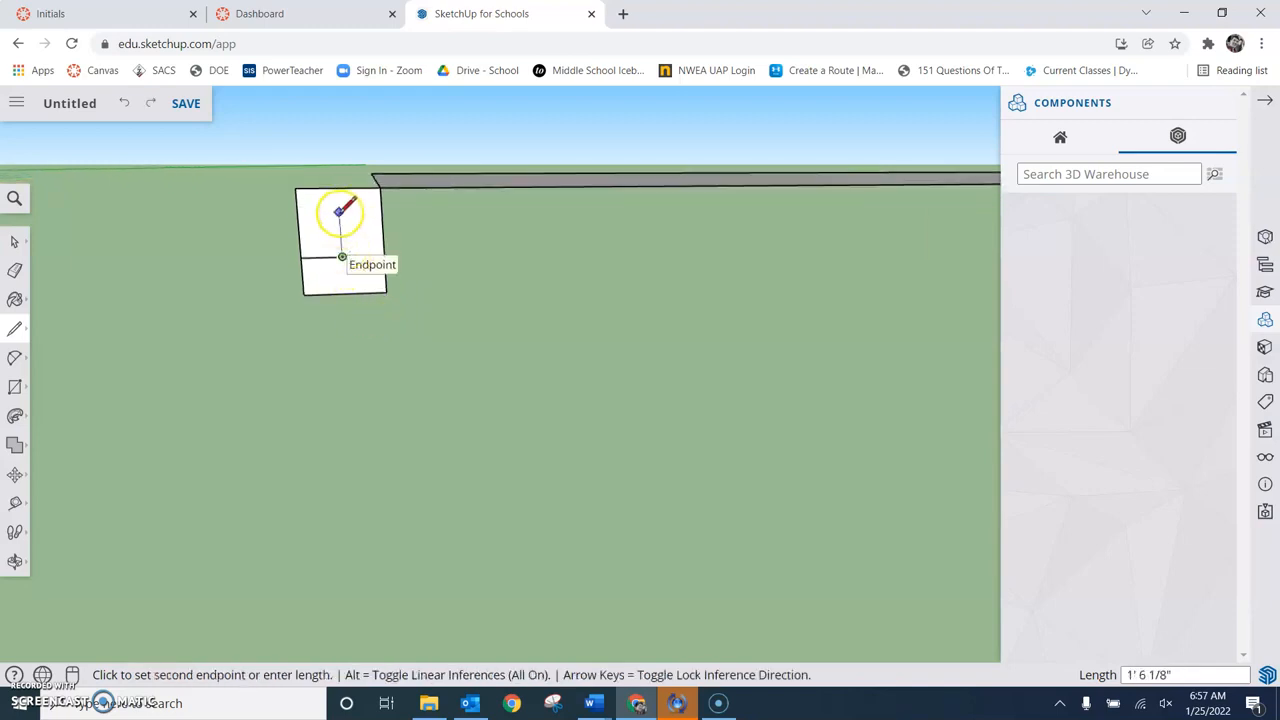
pyautogui.click(340, 218)
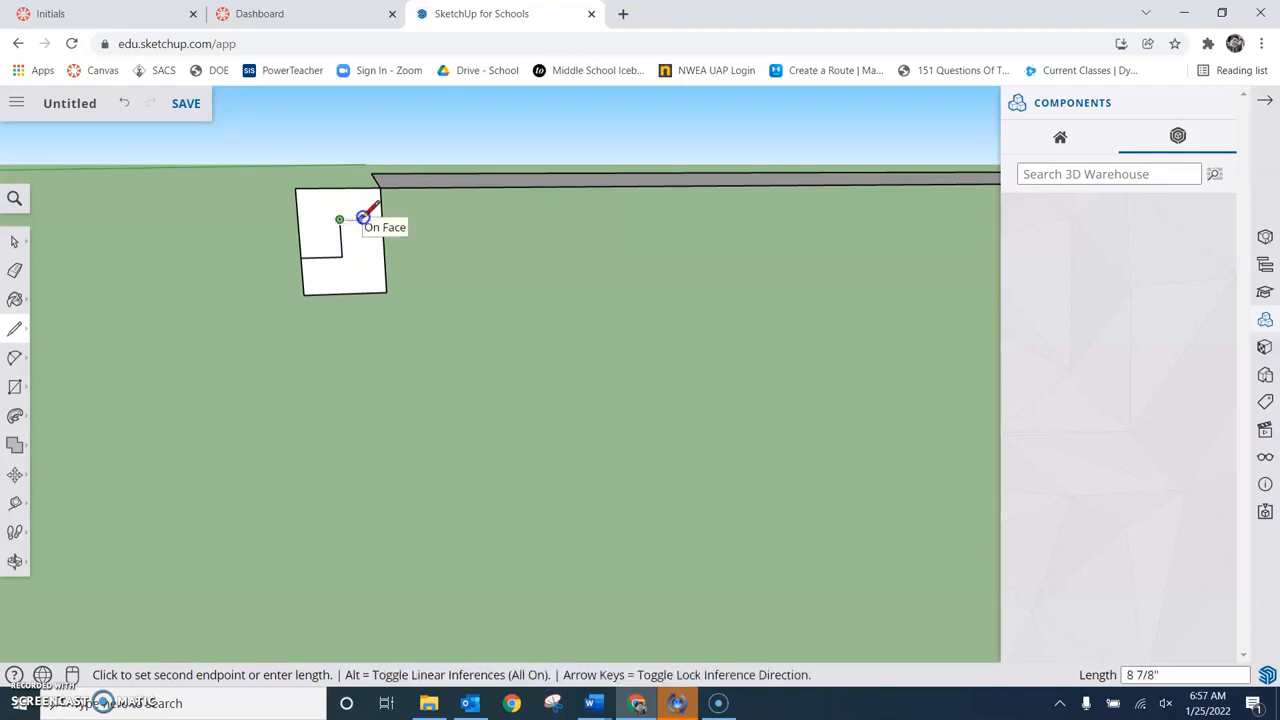
pyautogui.click(362, 218)
pyautogui.click(361, 187)
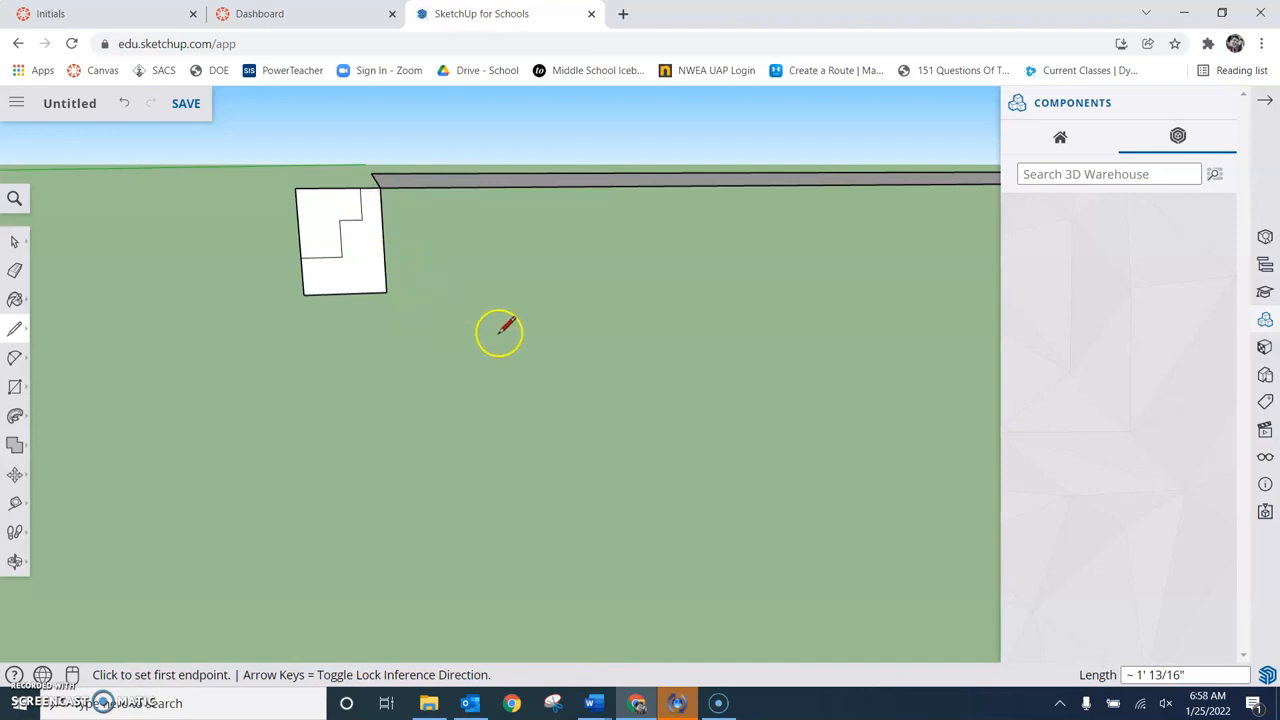
# Delete the face above the stair line and erase its leftover outer edges to leave a stepped profile
pyautogui.press('space')
pyautogui.click(333, 213)
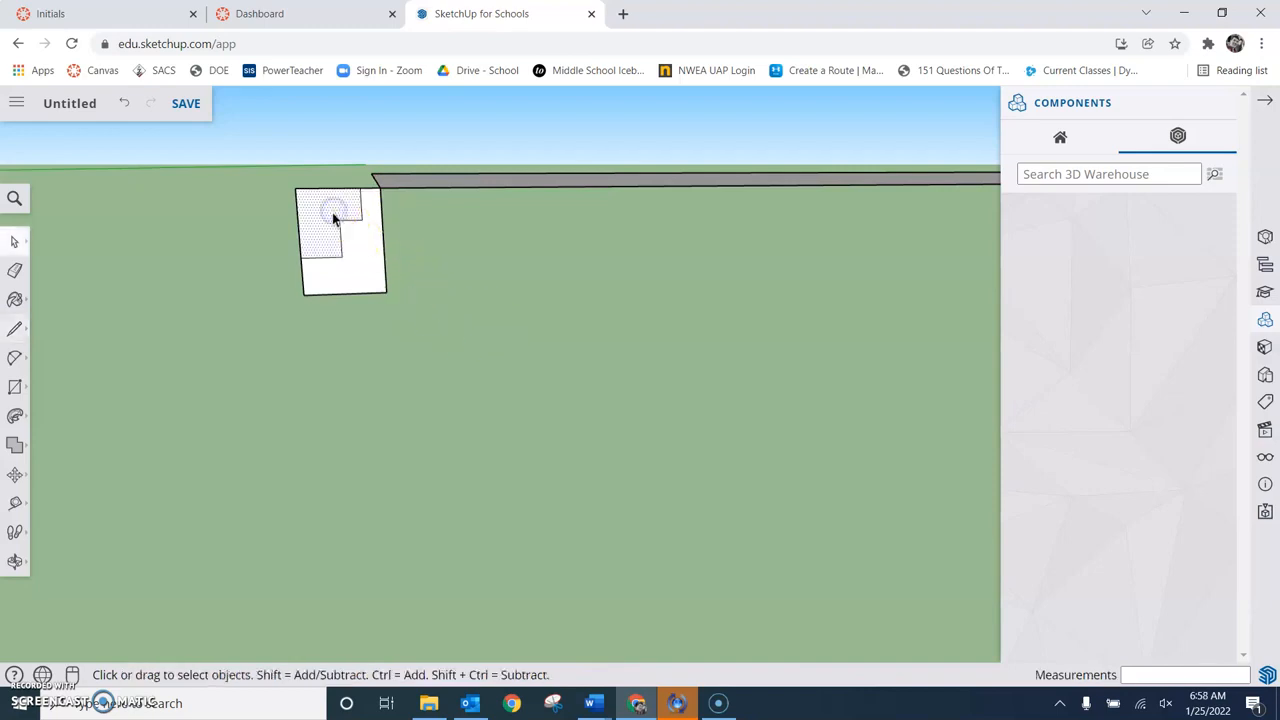
pyautogui.press('Delete')
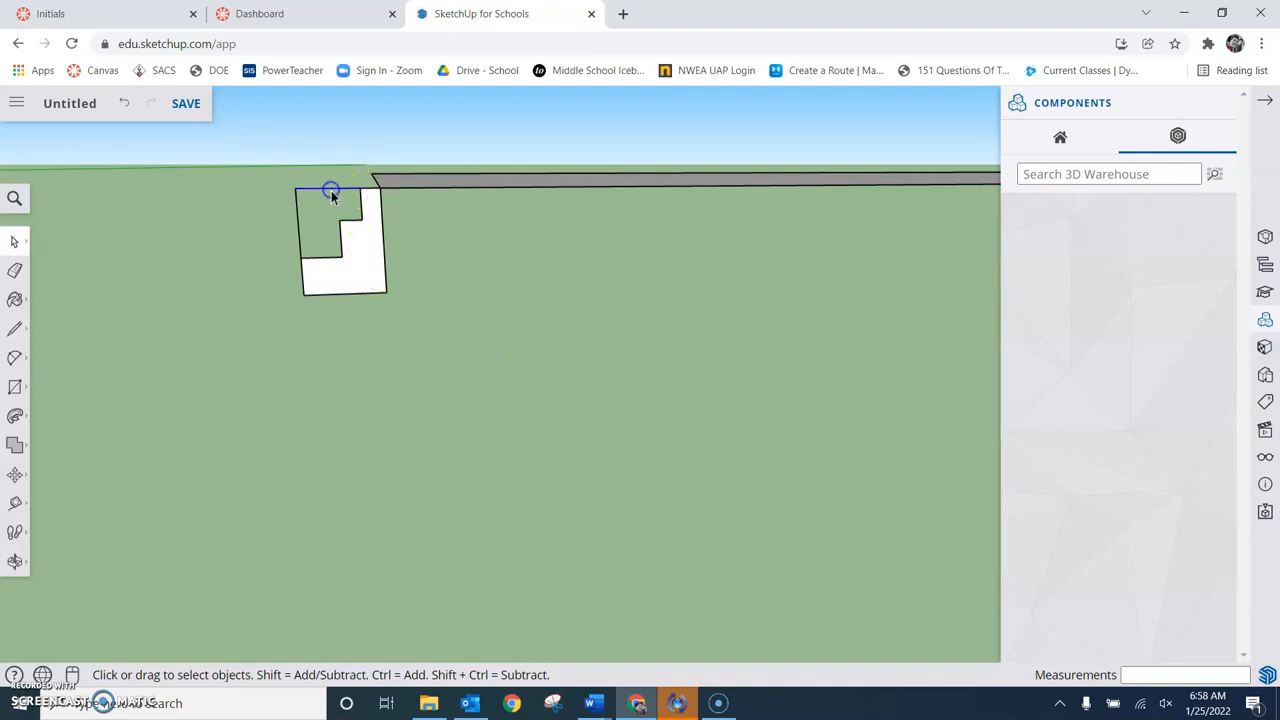
pyautogui.press('e')
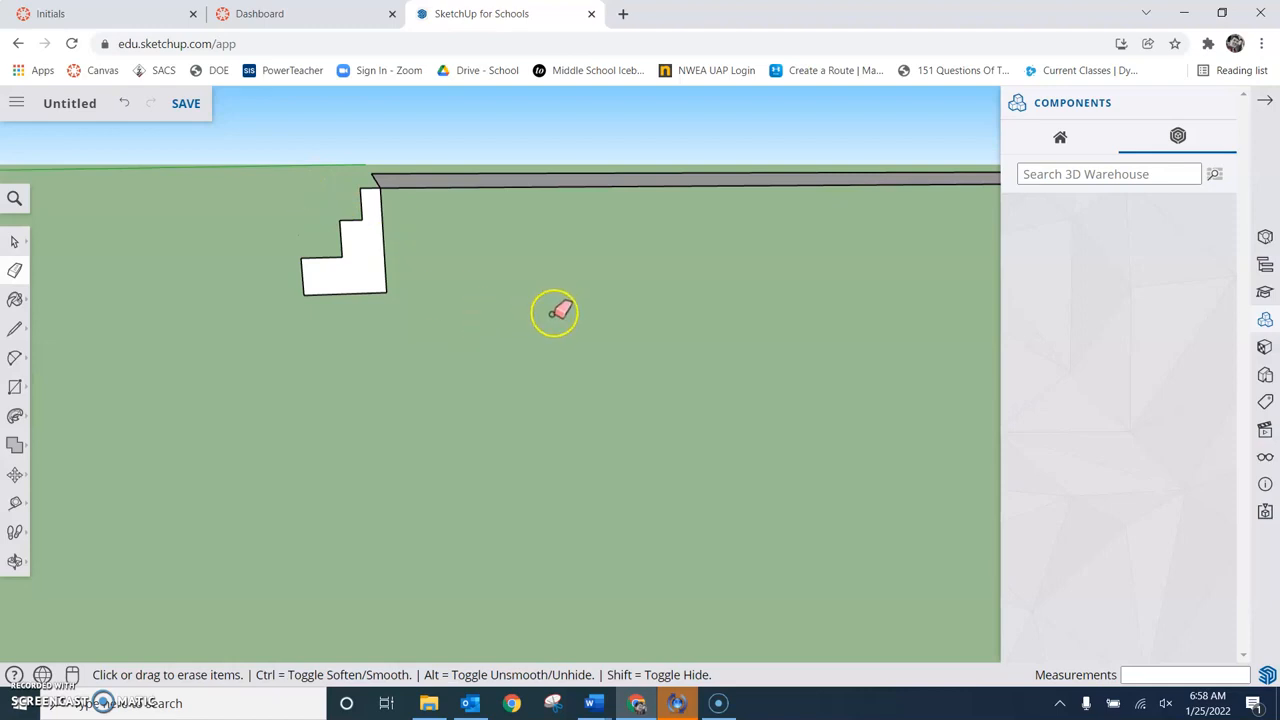
# Extrude the stepped profile around the large rectangle's perimeter with Follow Me, using the rectangle's face as the path
pyautogui.press('o')
pyautogui.moveTo(548, 307); pyautogui.dragTo(543, 517)
pyautogui.press('h')
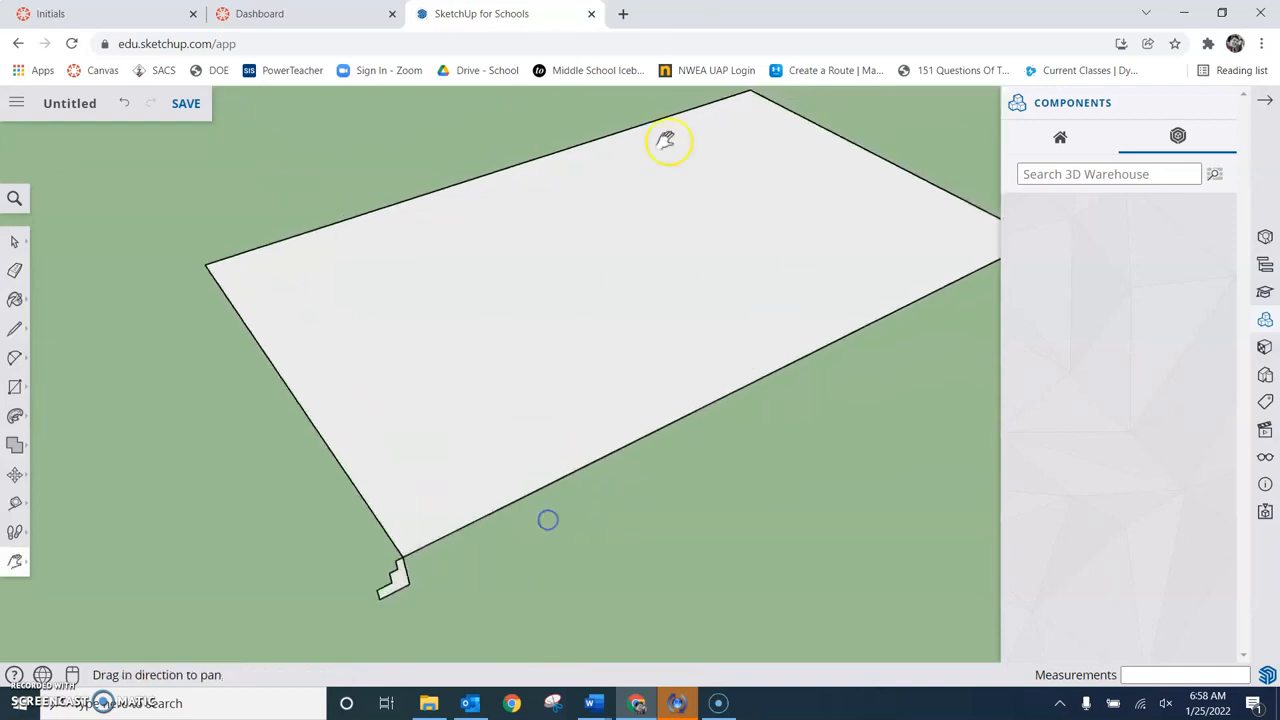
pyautogui.press('space')
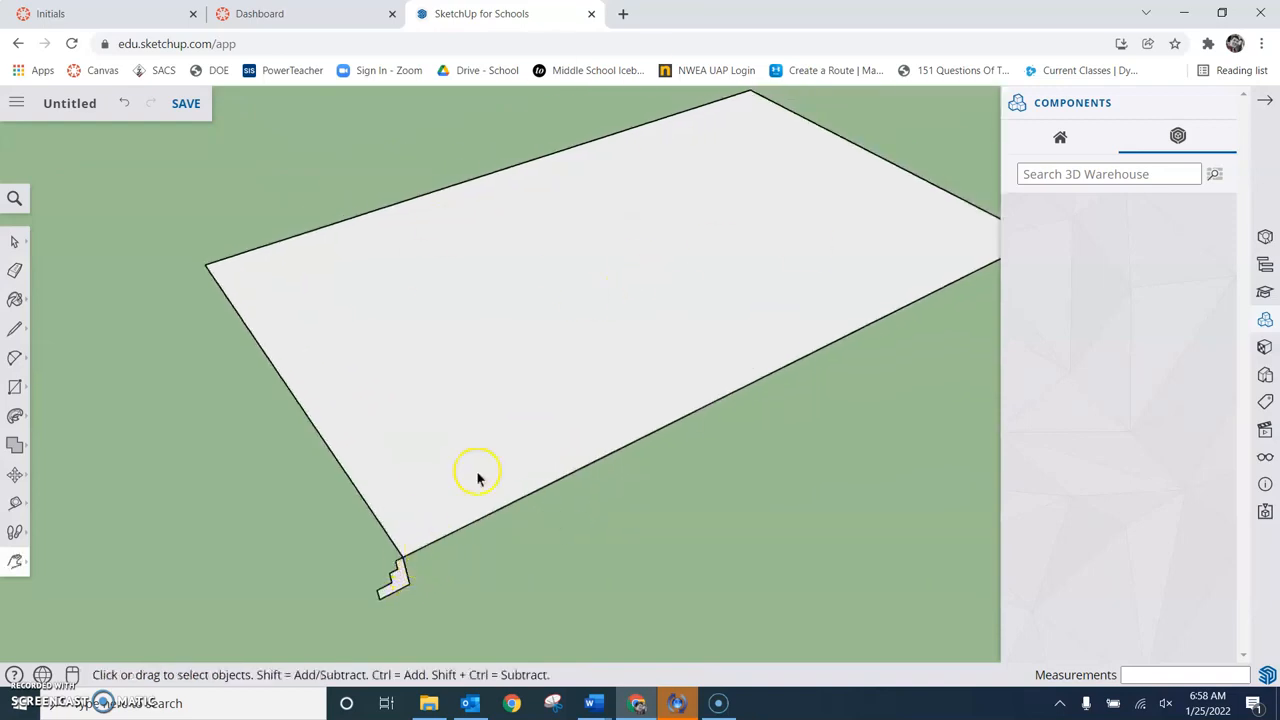
pyautogui.click(522, 290)
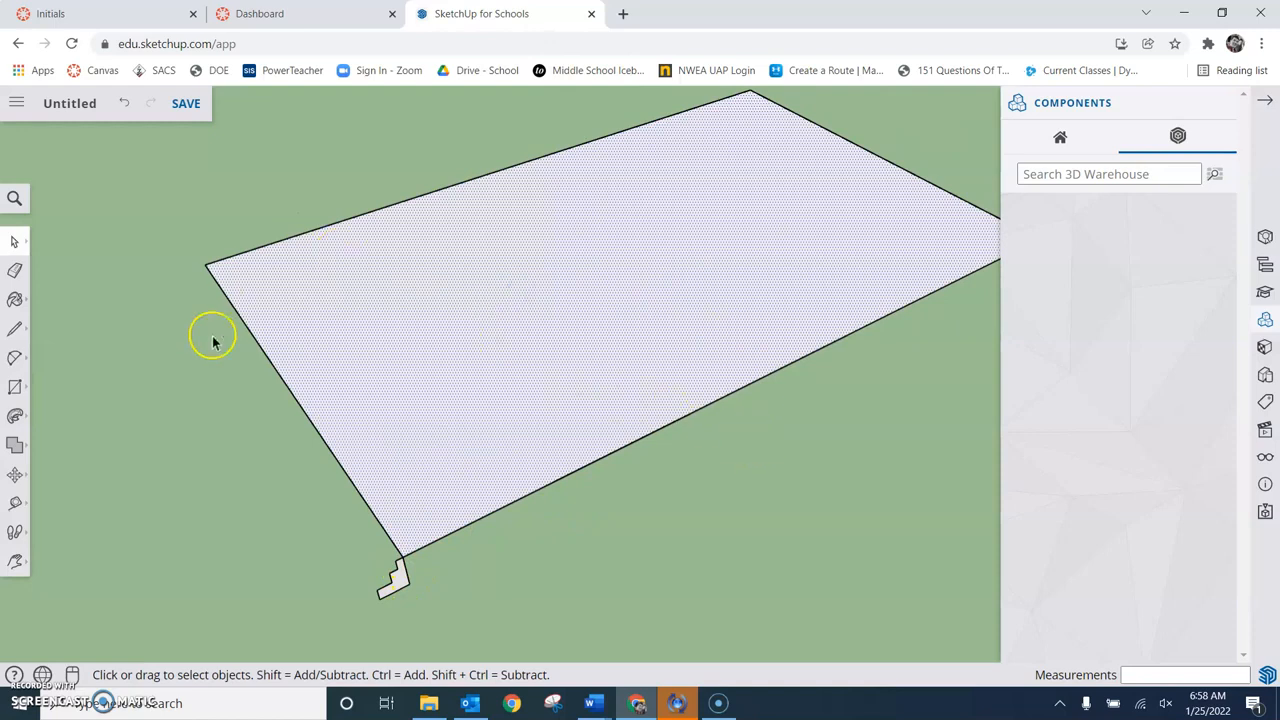
pyautogui.click(14, 415)
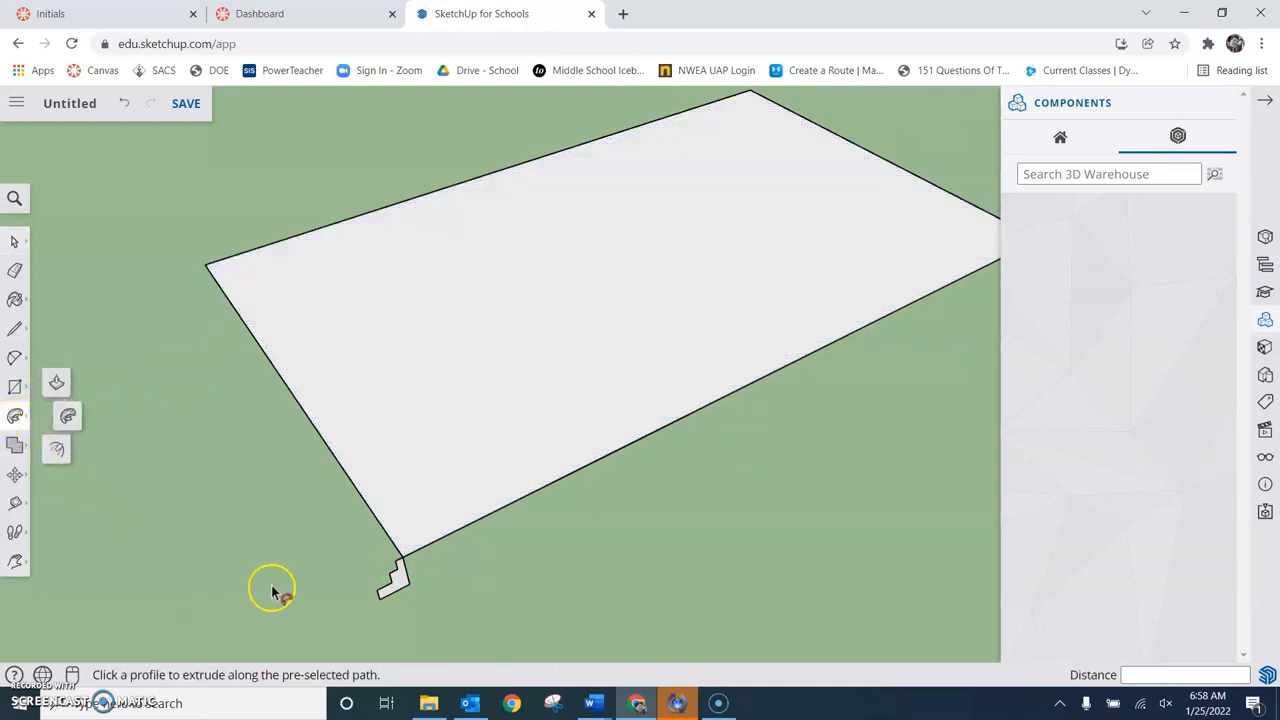
pyautogui.click(398, 580)
pyautogui.press('o')
pyautogui.moveTo(480, 603); pyautogui.dragTo(609, 474)
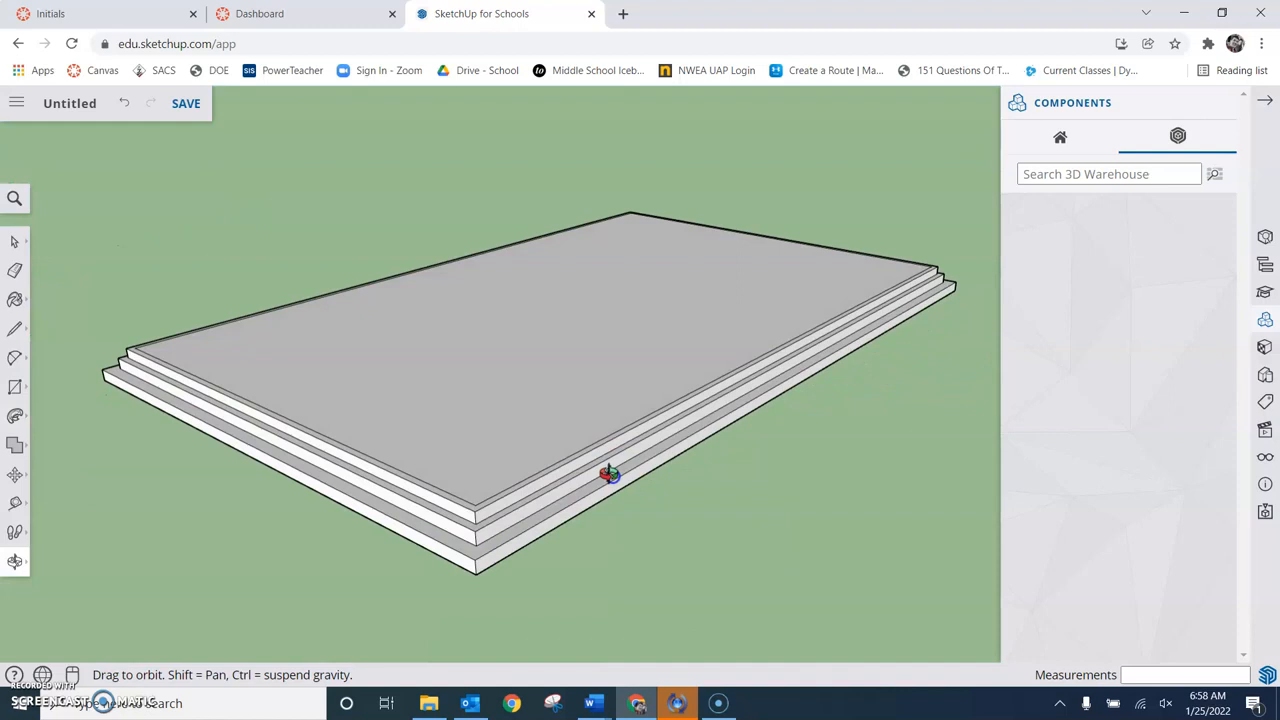